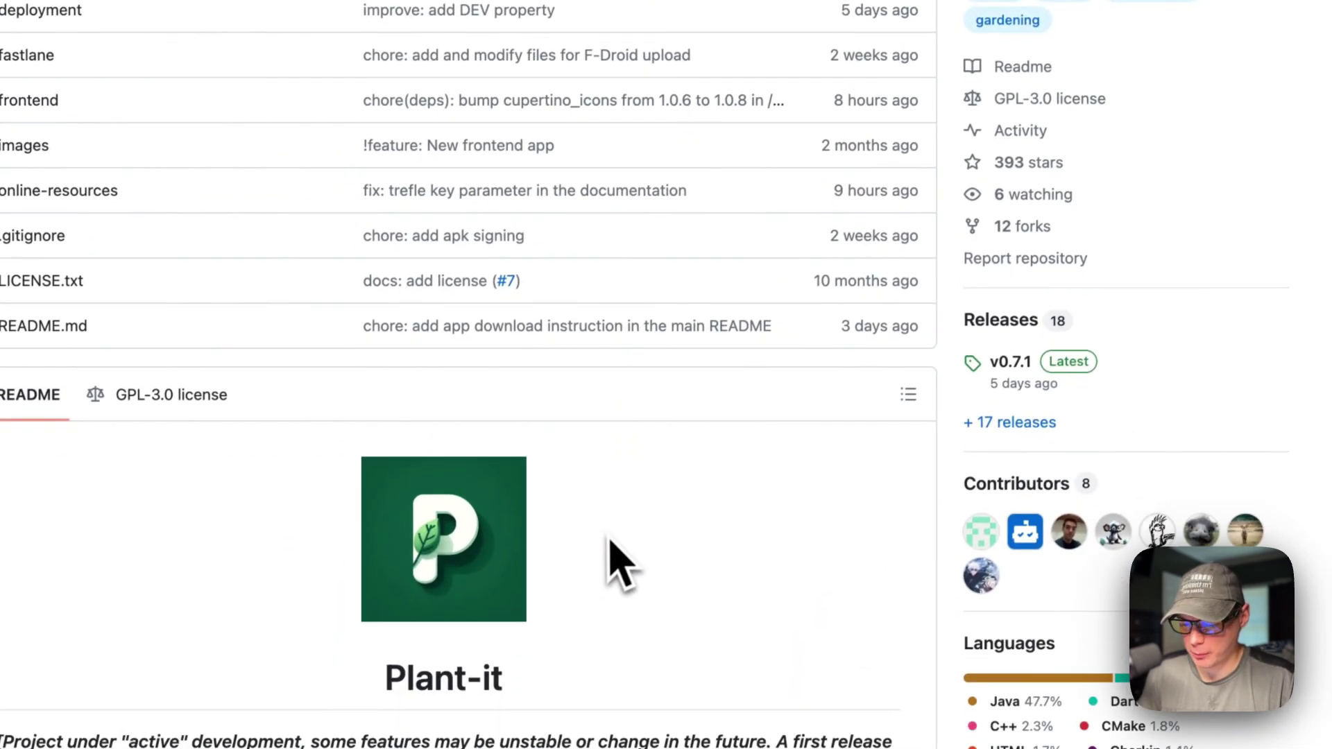
Read the Plant-it README, covering its introduction, app screenshots, Why section and features highlight.
scroll(609, 541, "down", 5)
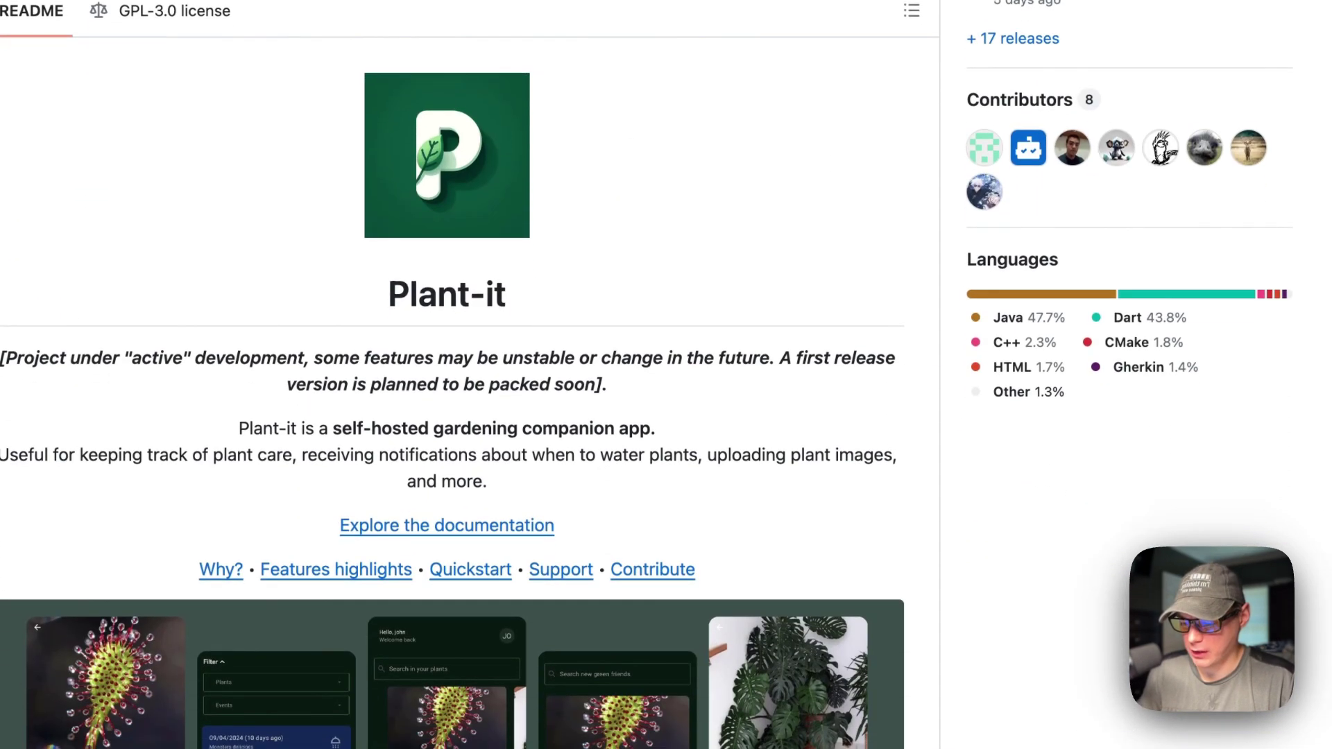
scroll(451, 417, "down", 5)
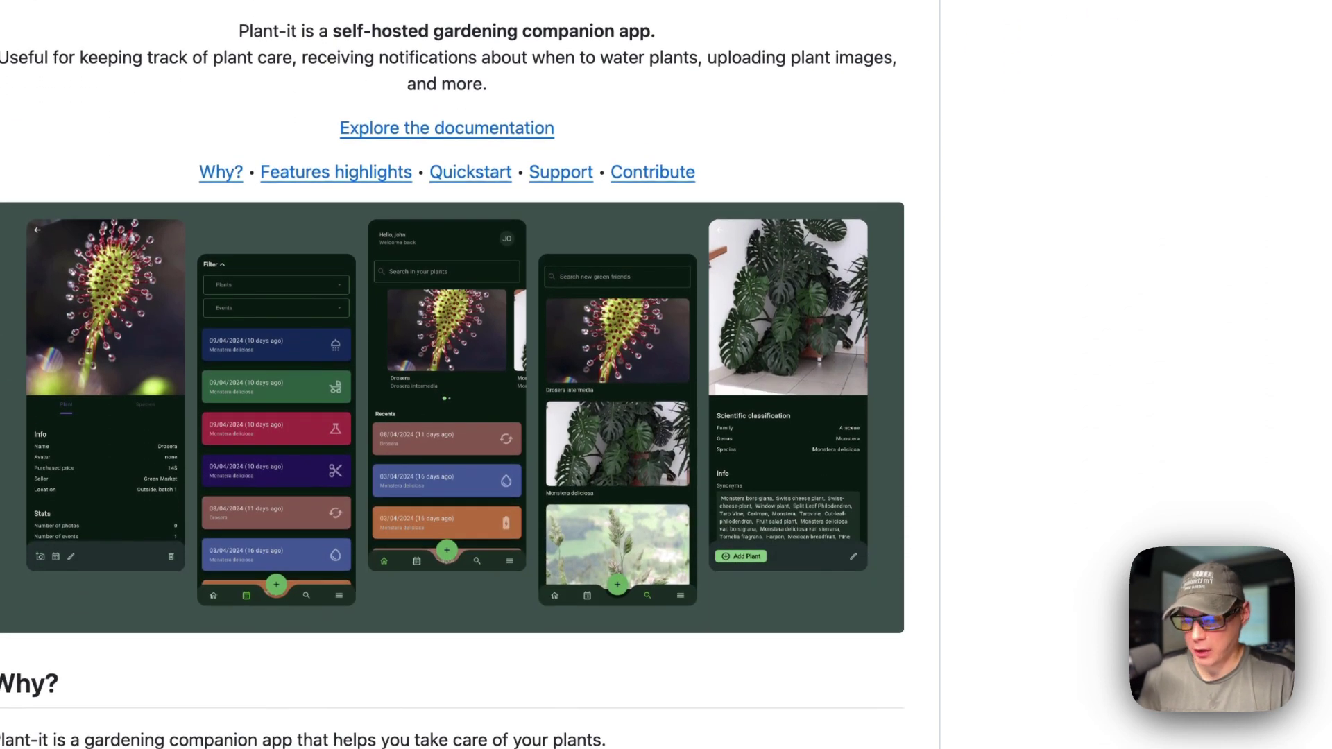
scroll(451, 375, "down", 2)
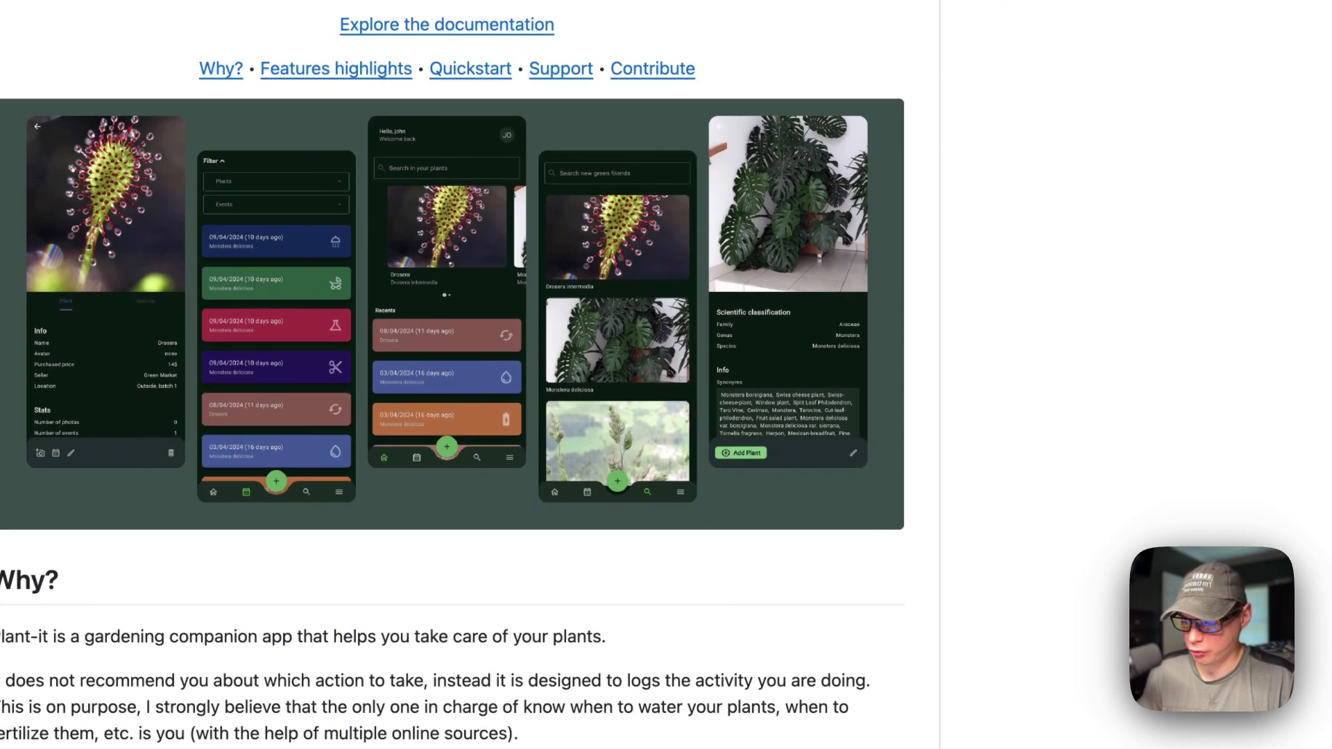
scroll(614, 563, "down", 5)
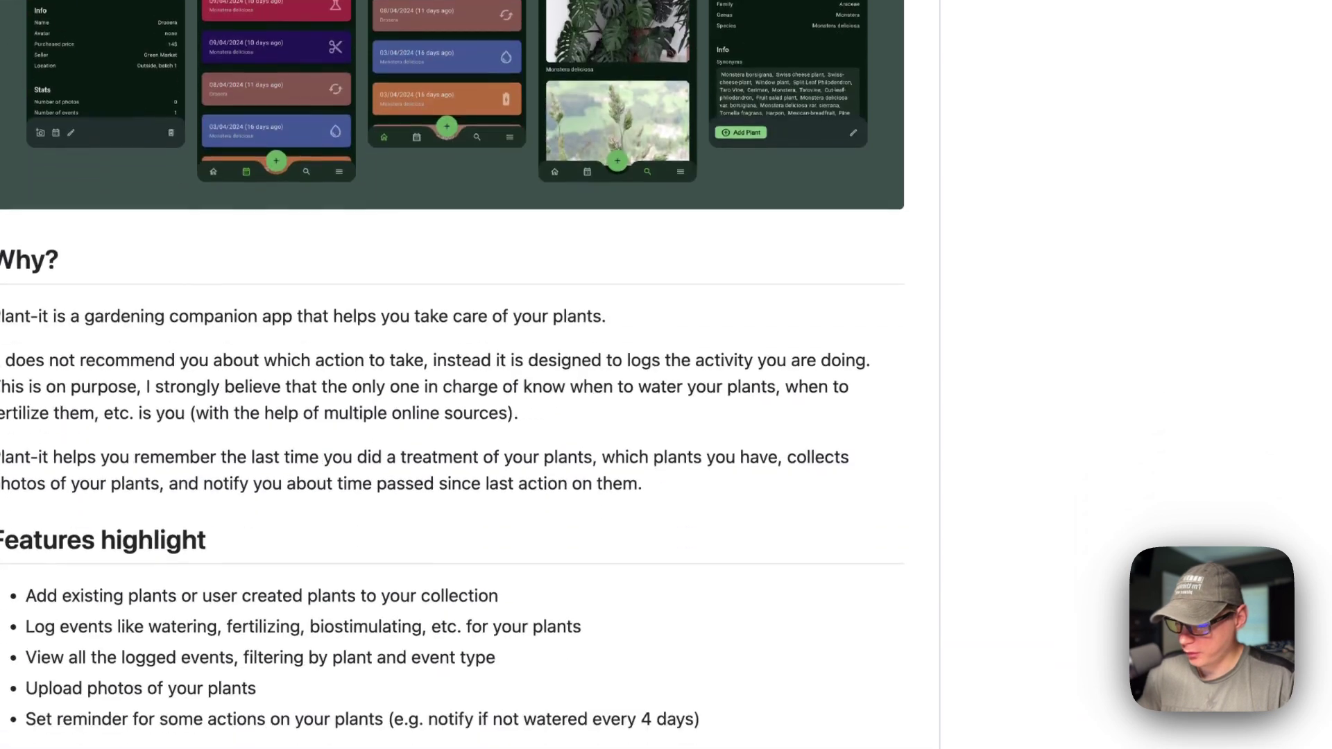
scroll(613, 563, "up", 3)
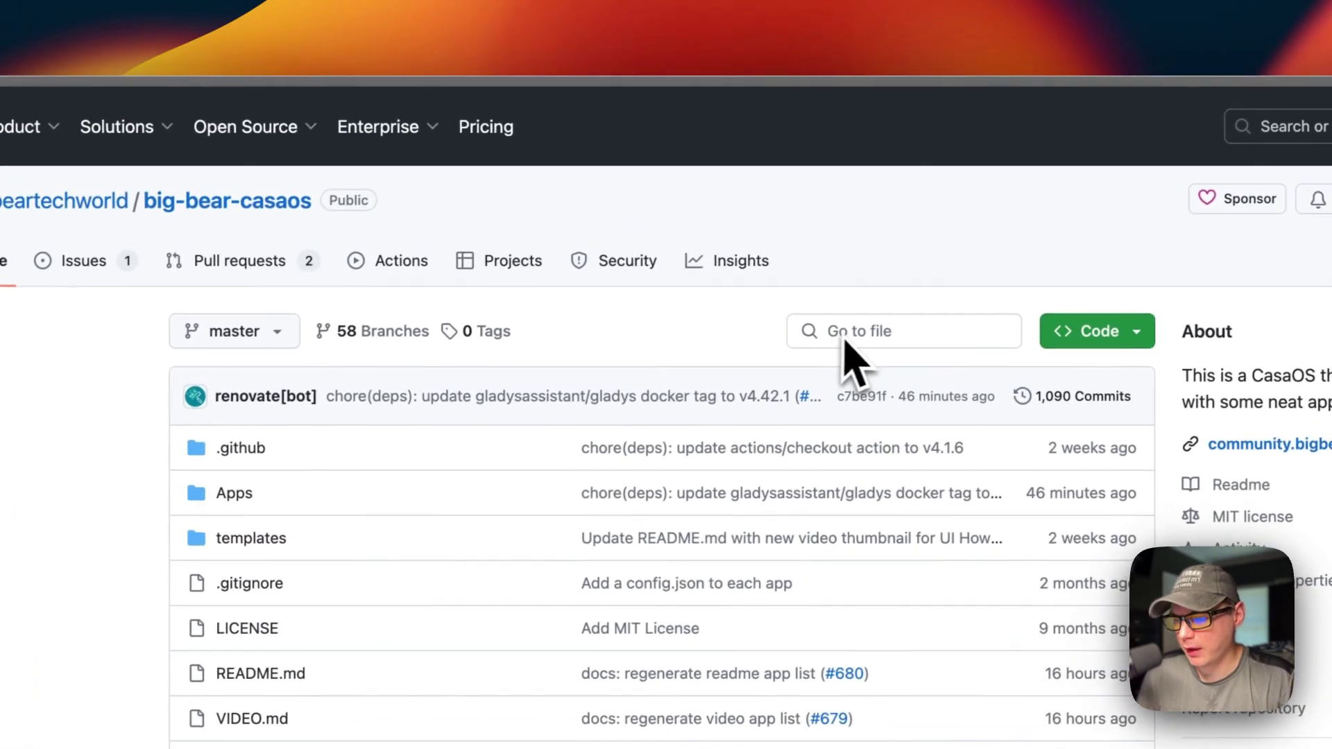
Search the big-bear-casaos repository for "plant" and open docker-compose.yml in the Apps/plant-it folder.
left_click(844, 331)
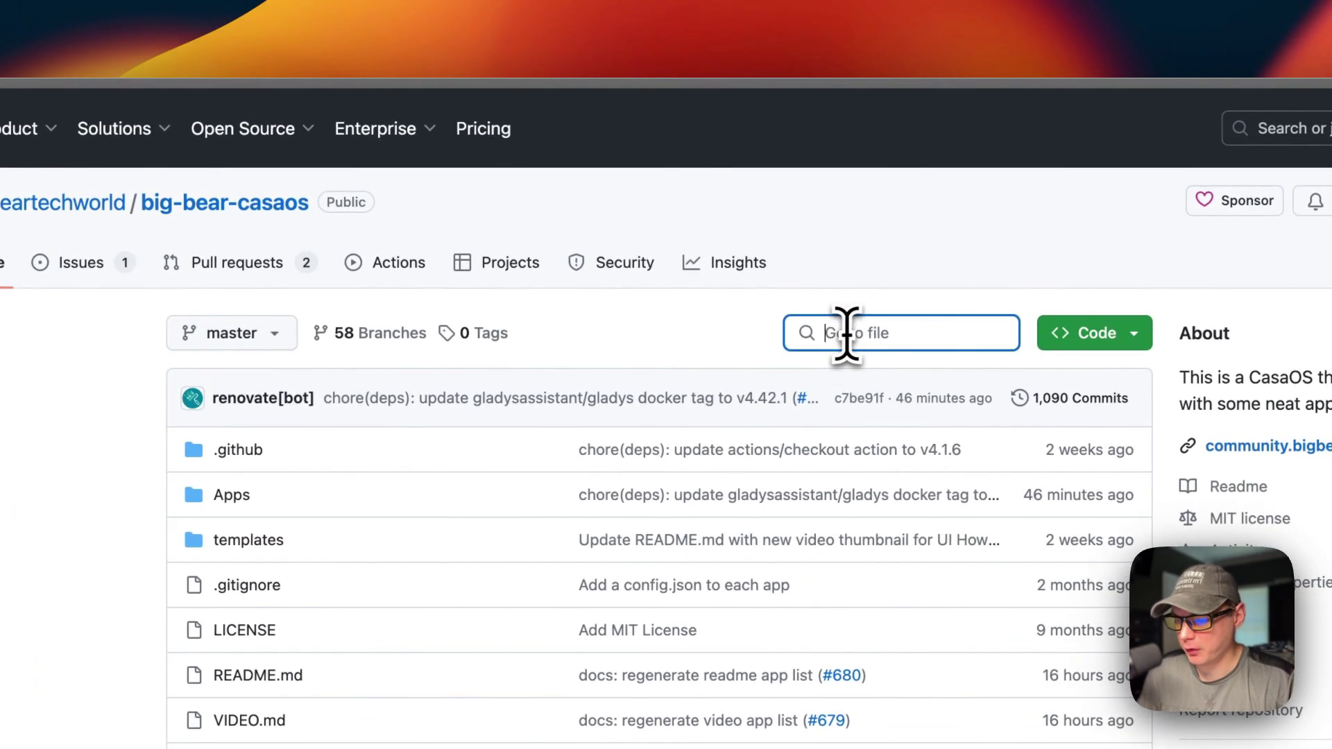
type("plant")
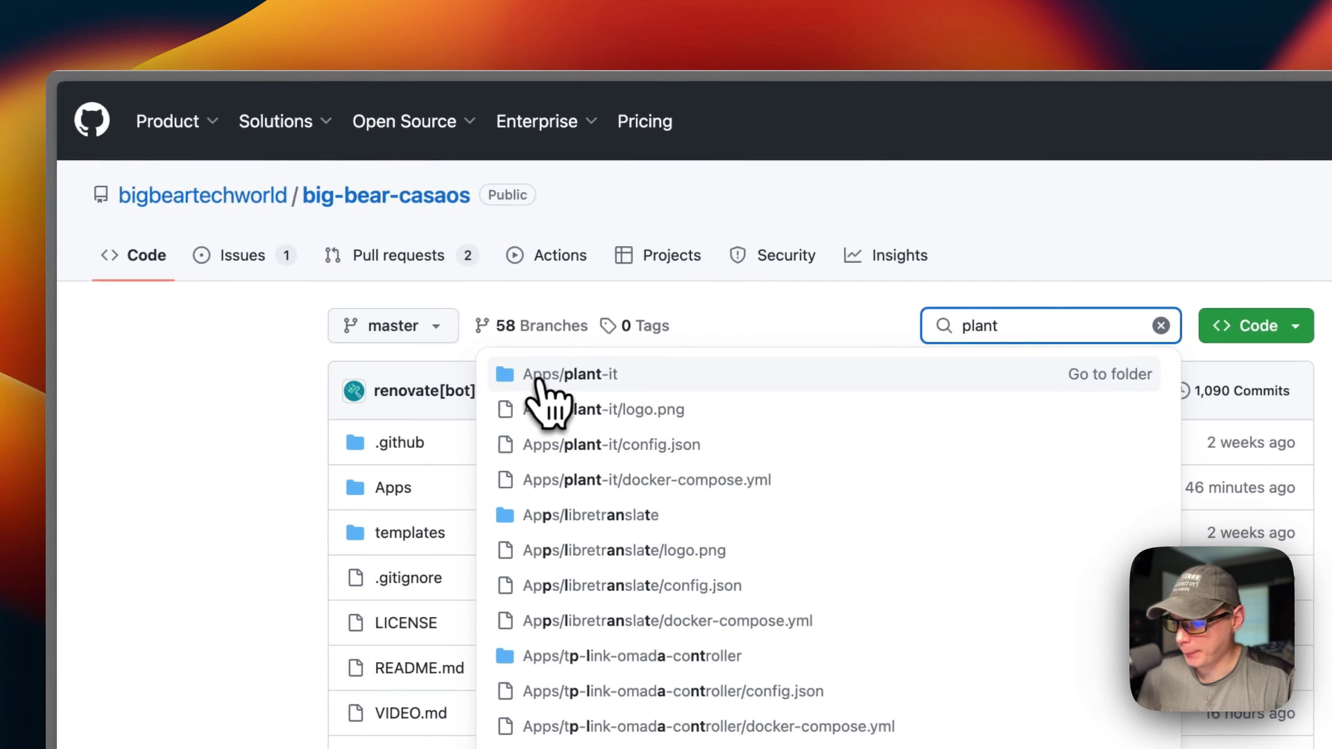
left_click(595, 379)
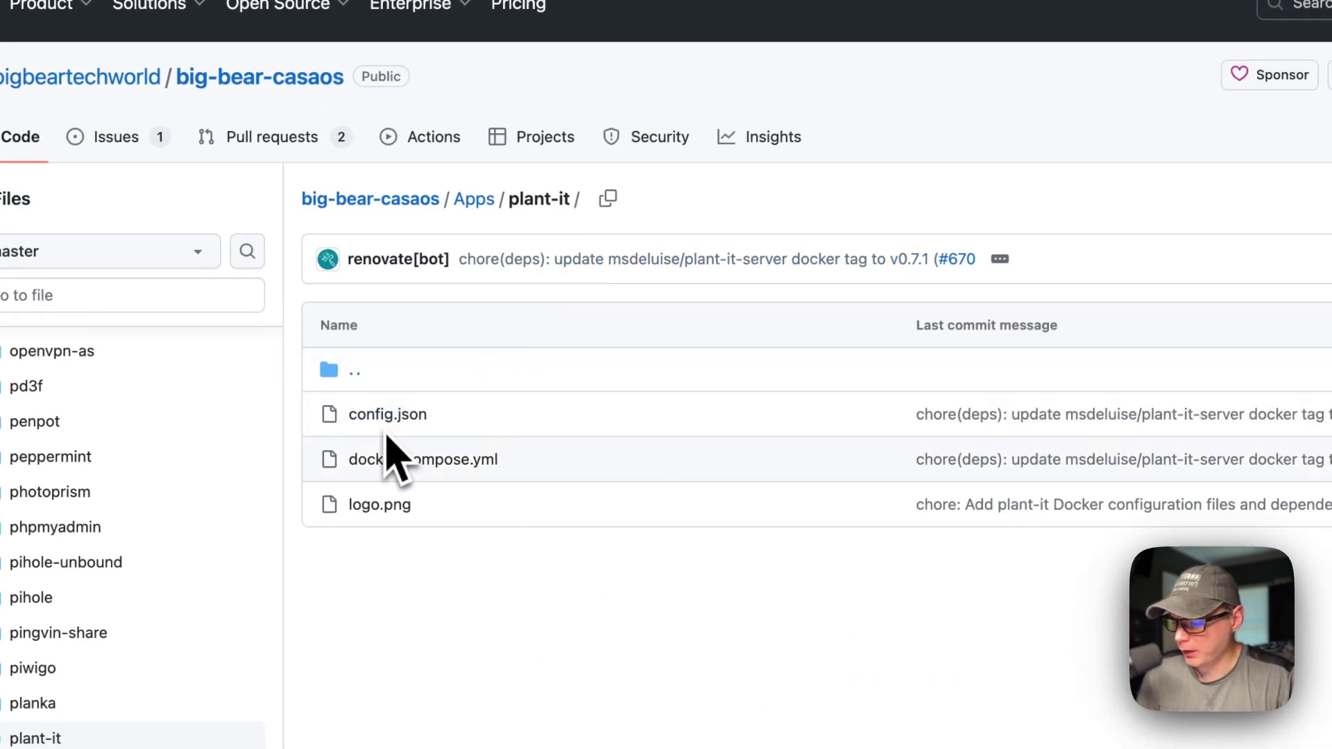
left_click(392, 461)
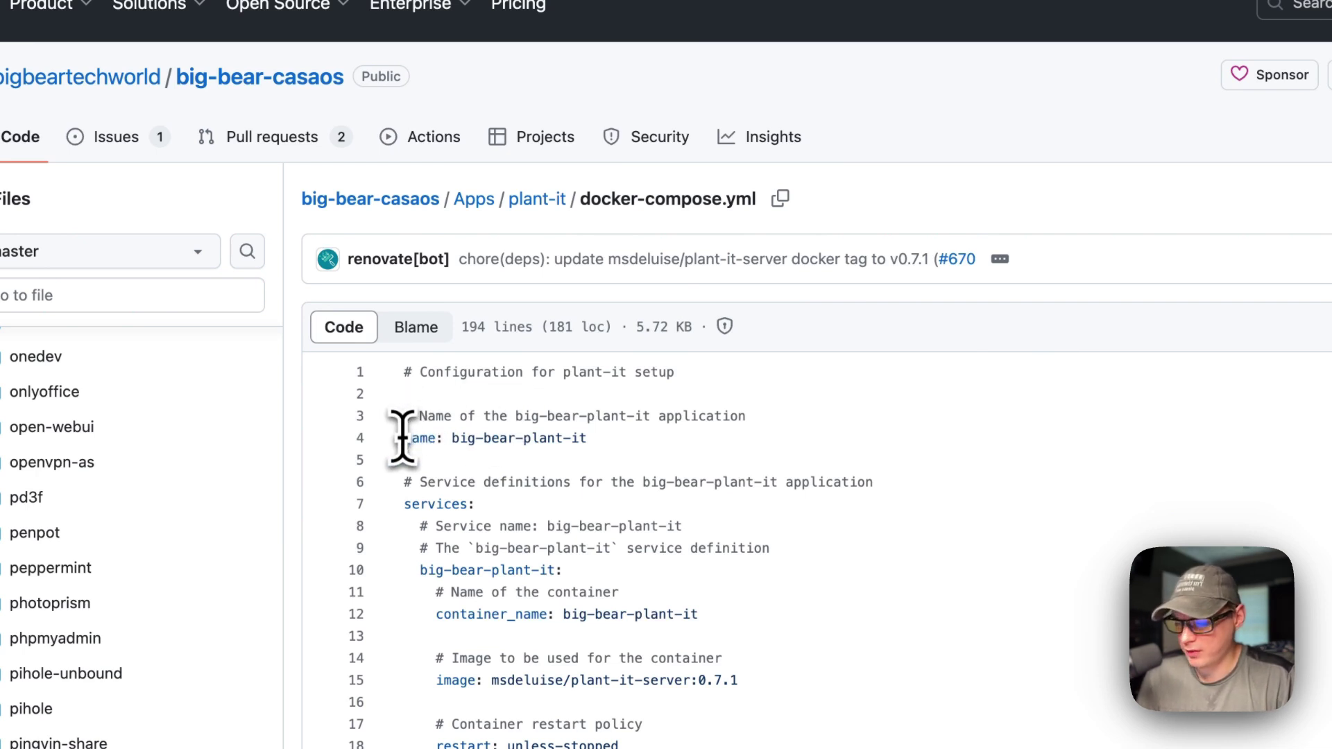
Highlight the application name, services key, big-bear-plant-it service and its container_name in the compose file for review.
left_click_drag(402, 438, 613, 438)
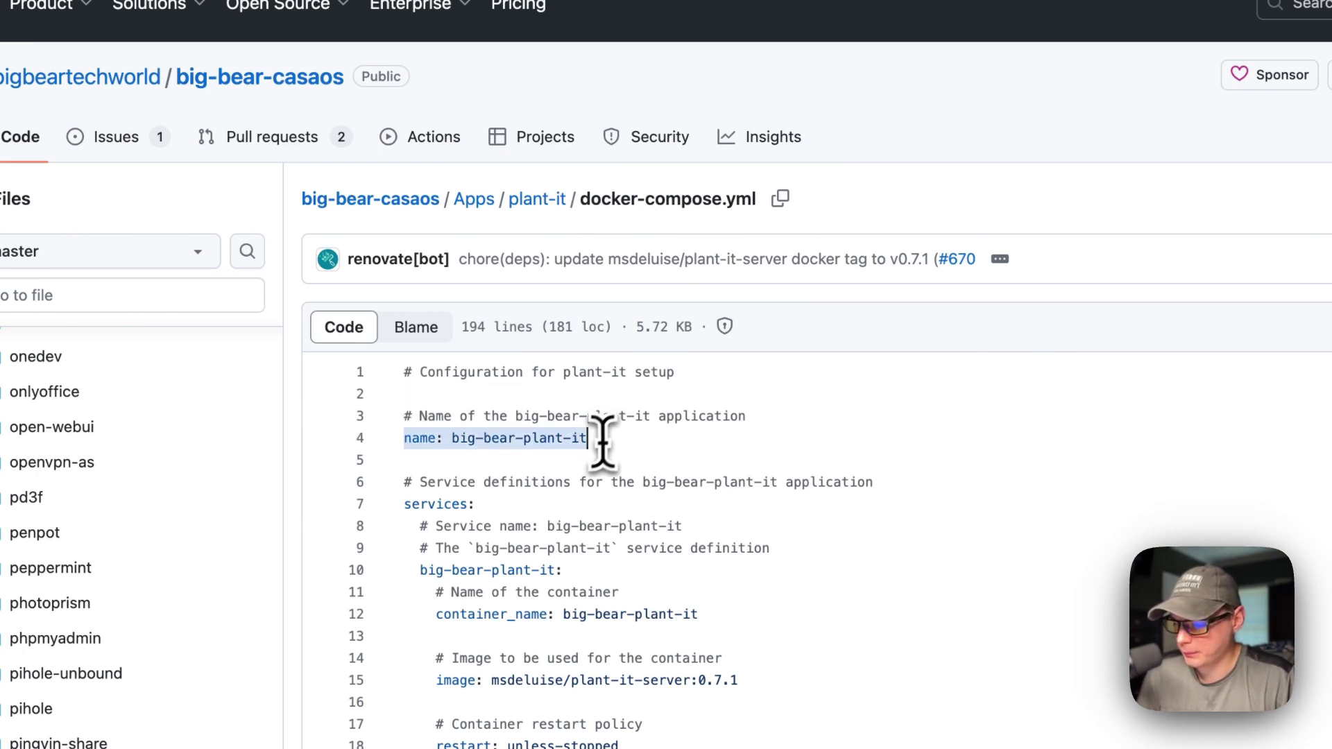
scroll(602, 440, "down", 2)
left_click_drag(405, 409, 598, 414)
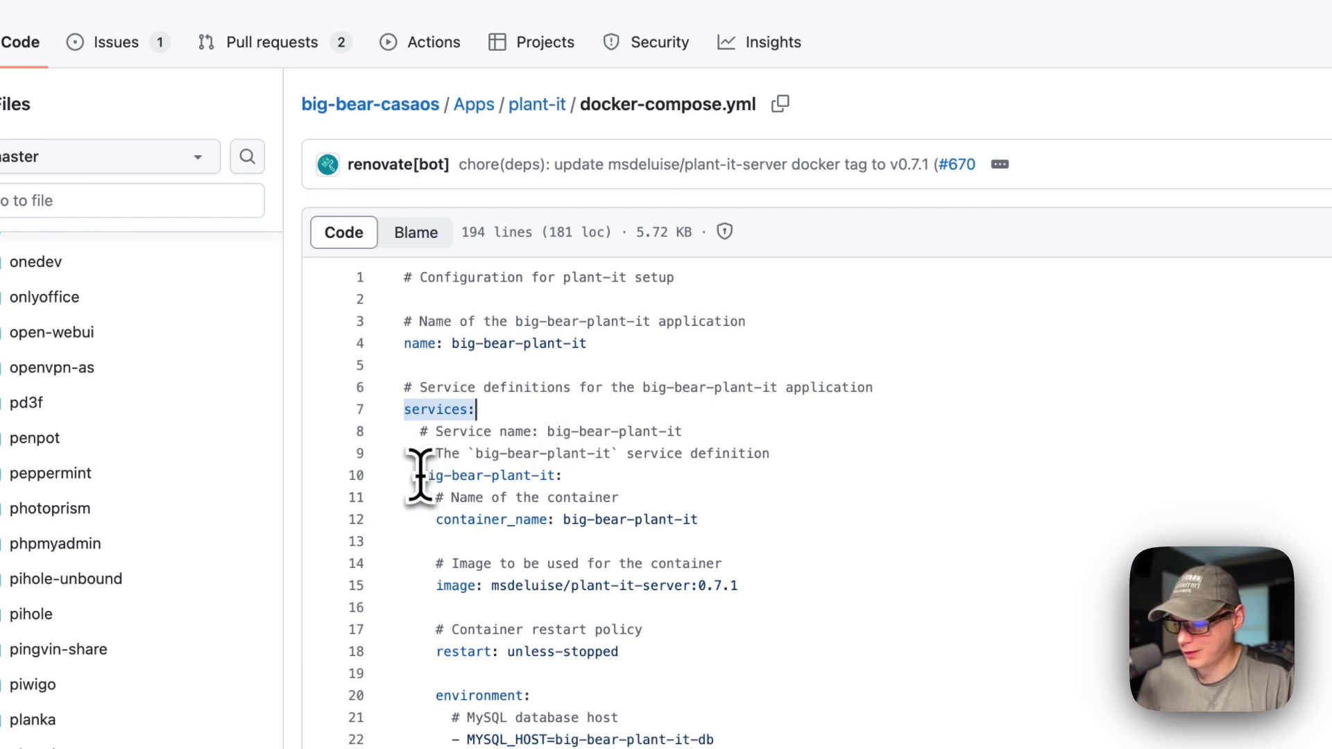
left_click_drag(419, 475, 521, 479)
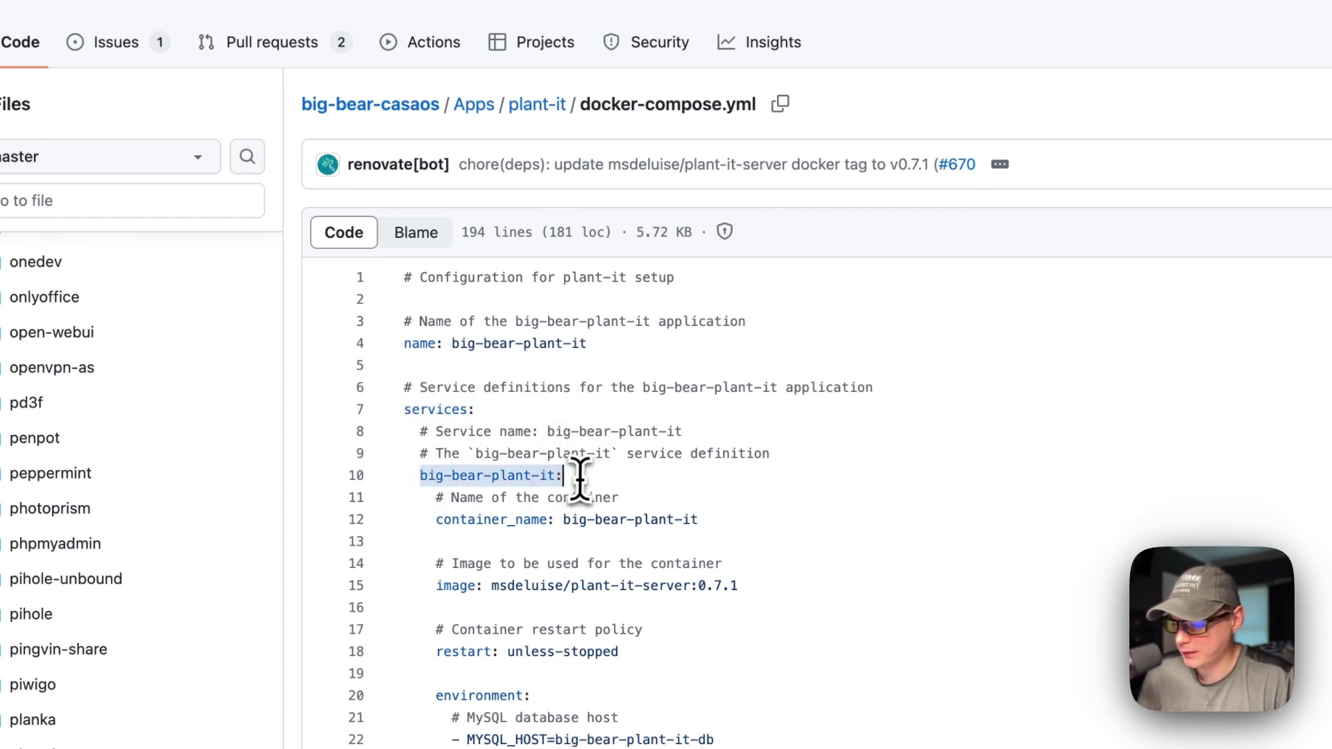
scroll(579, 478, "down", 2)
left_click_drag(437, 414, 699, 414)
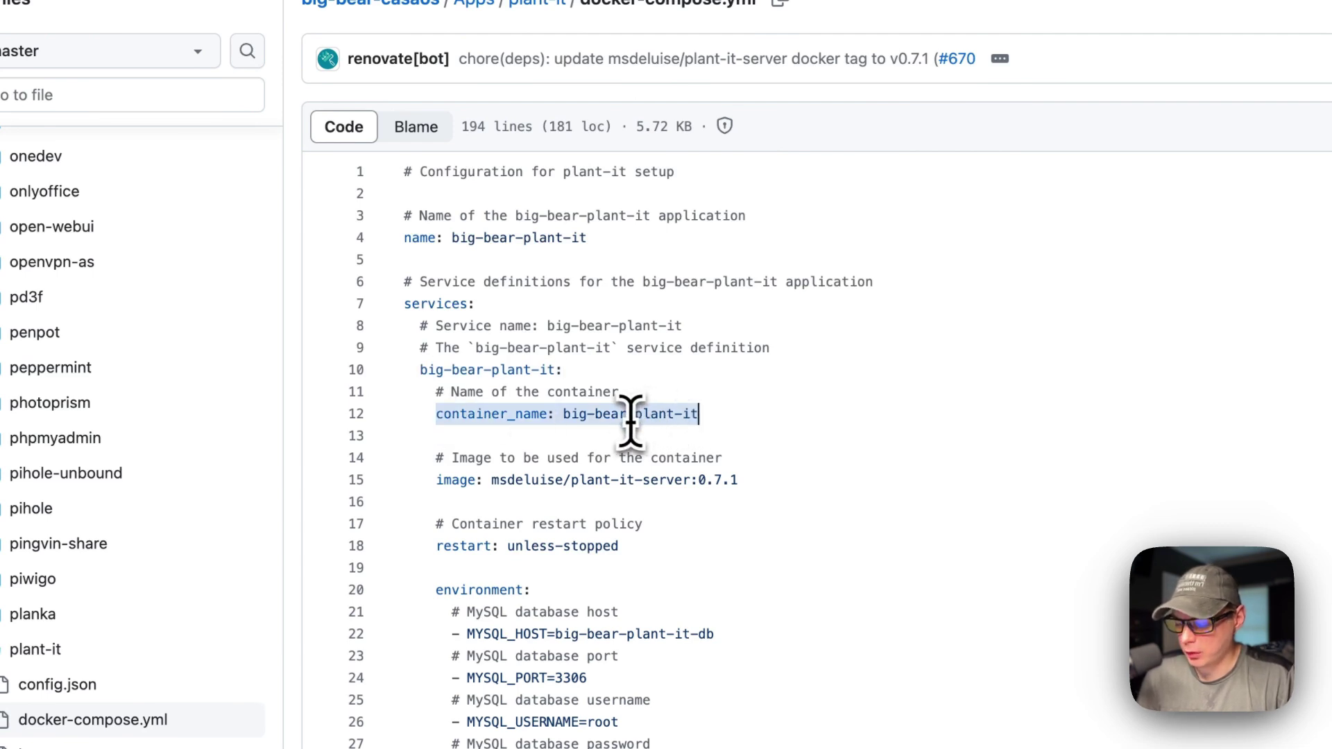
Review the image line with its version tag and the restart policy of the big-bear-plant-it service.
scroll(628, 417, "down", 2)
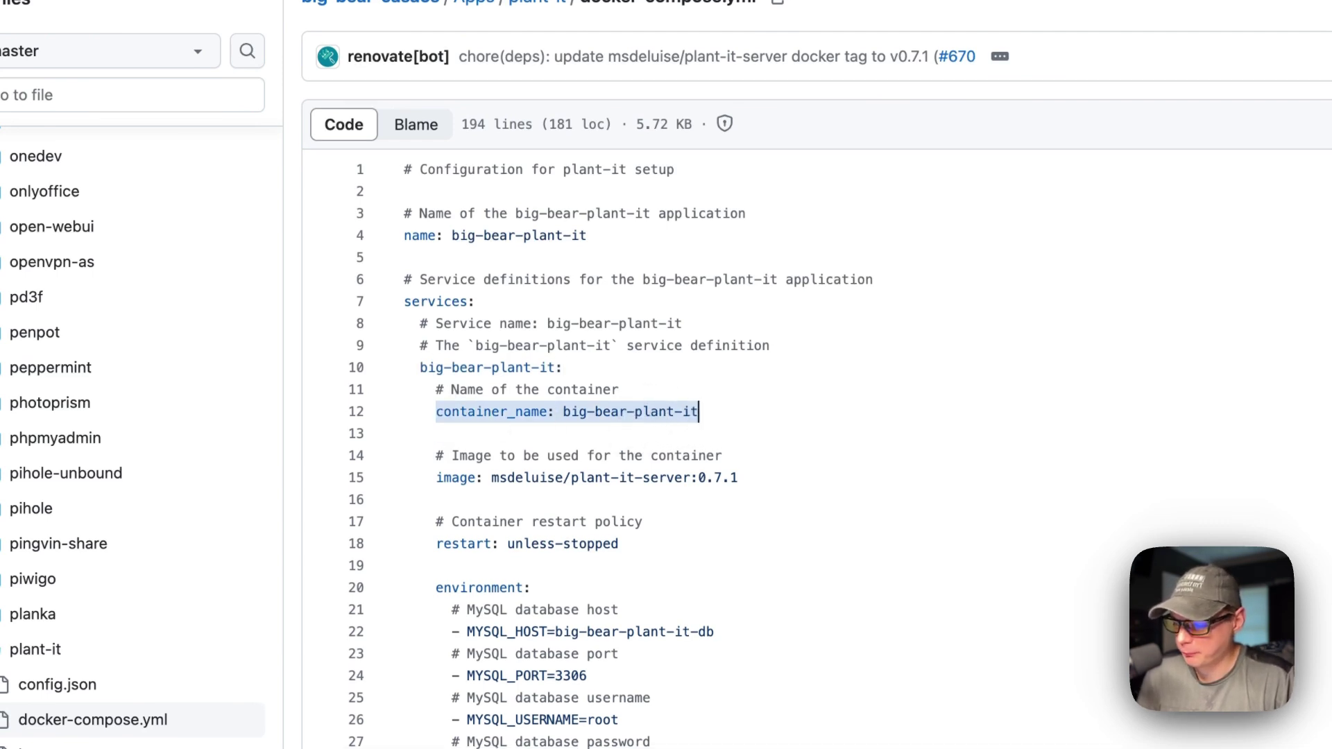
left_click_drag(441, 408, 970, 407)
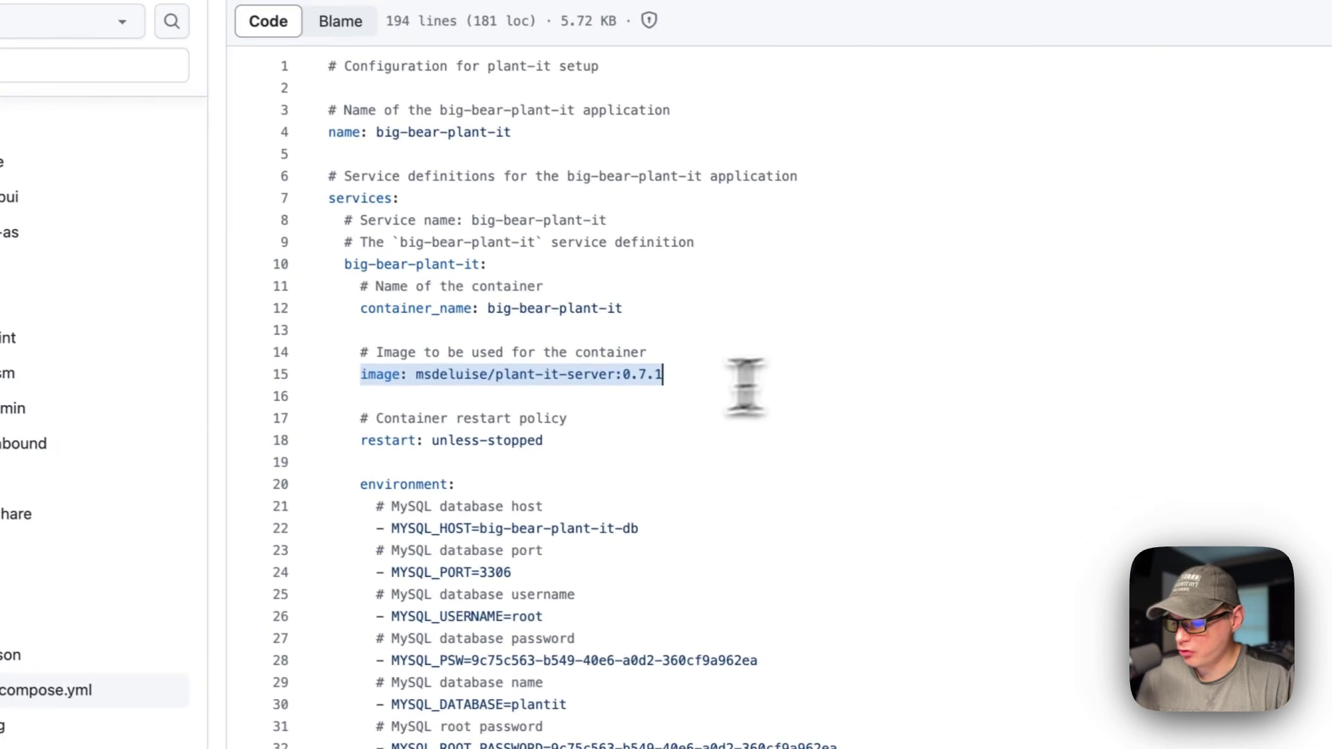
left_click(483, 398)
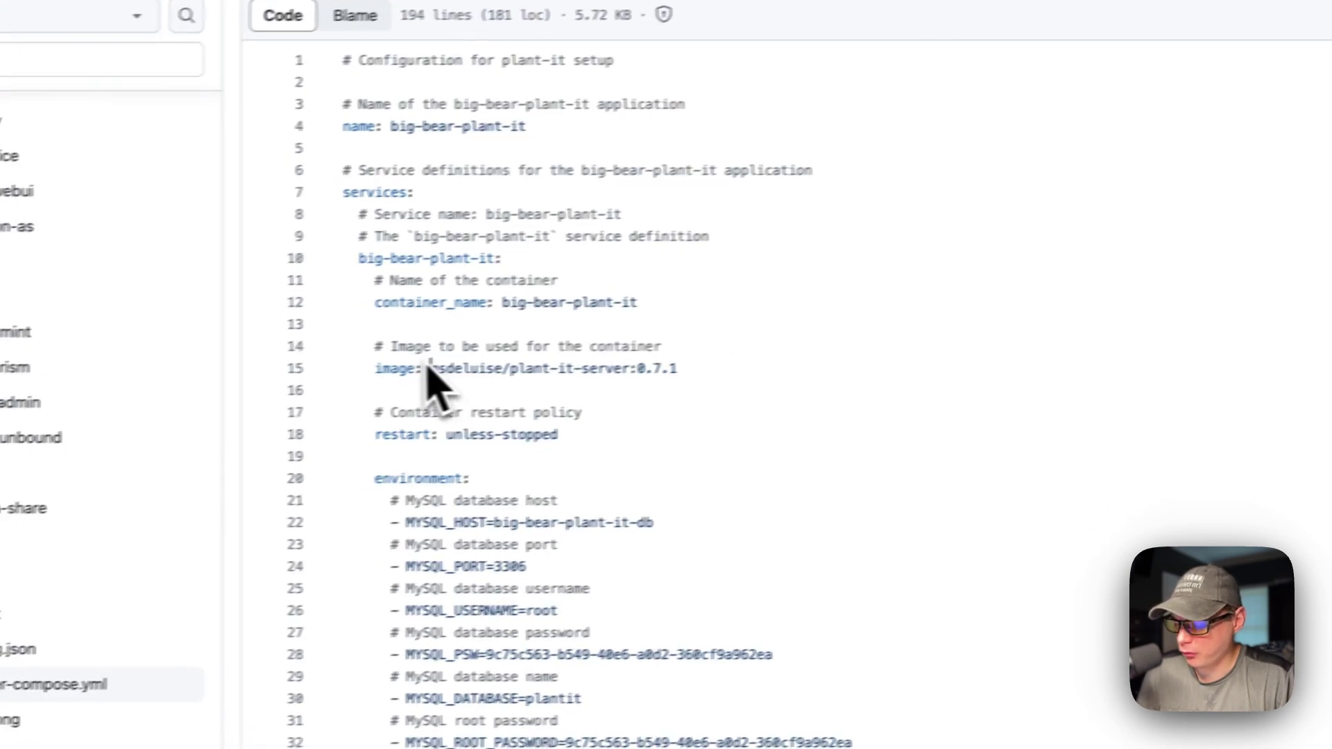
left_click_drag(504, 358, 693, 359)
left_click(705, 358)
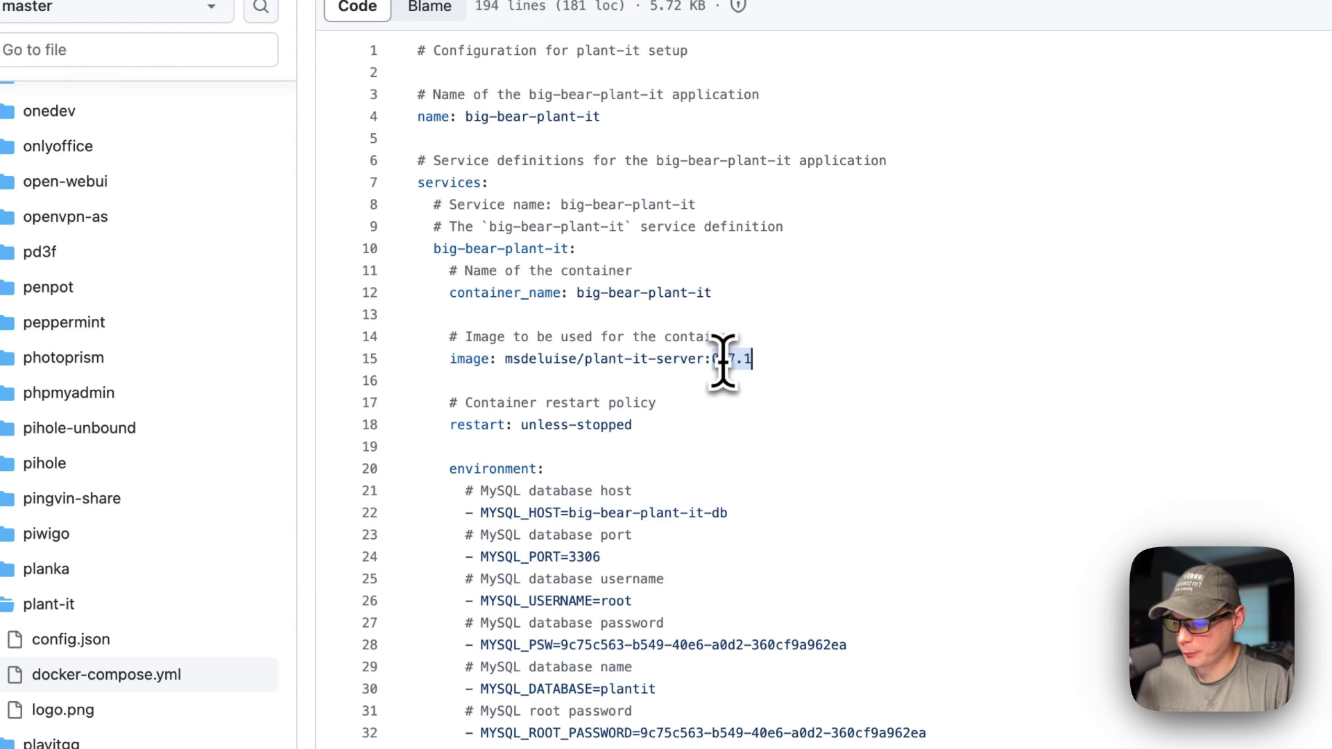
left_click_drag(451, 424, 669, 440)
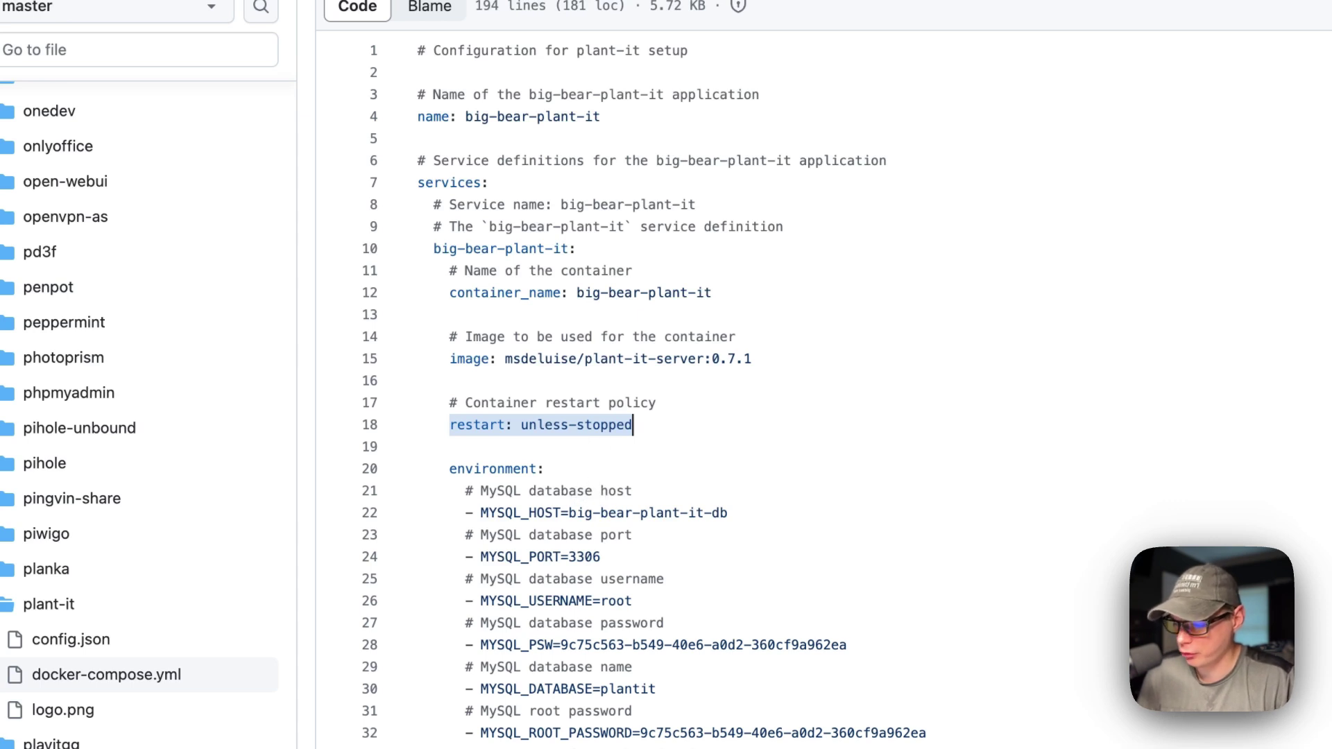
Examine the environment section of big-bear-plant-it, highlighting the MySQL variables and the JWT_SECRET entry.
scroll(588, 469, "down", 5)
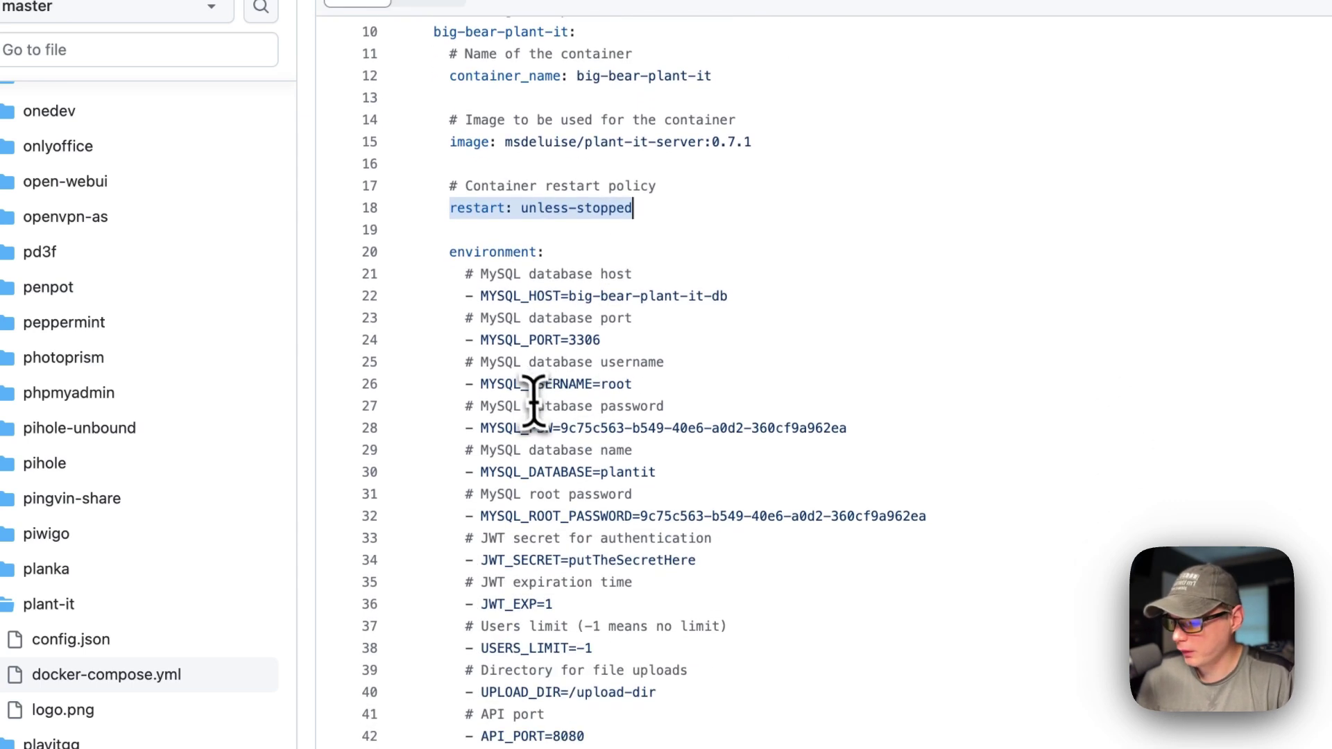
left_click_drag(451, 255, 595, 595)
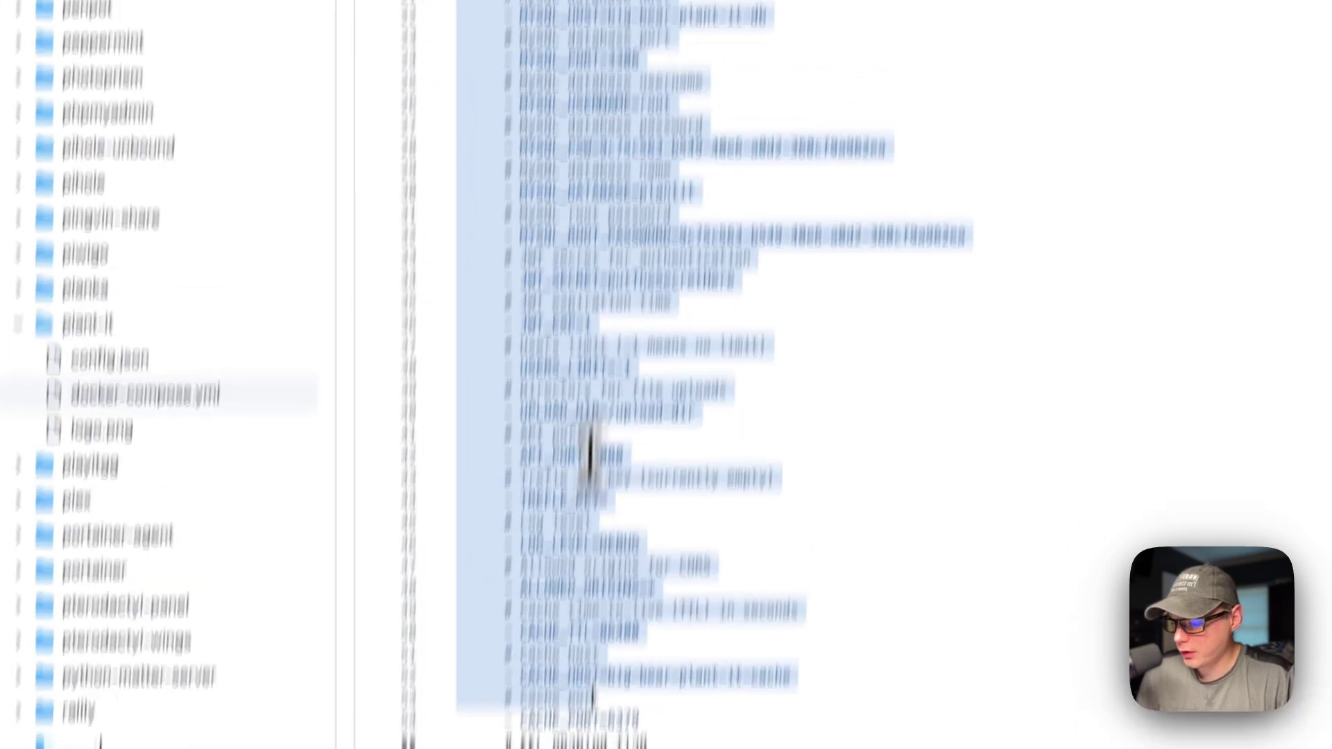
left_click_drag(497, 303, 656, 501)
scroll(655, 503, "down", 3)
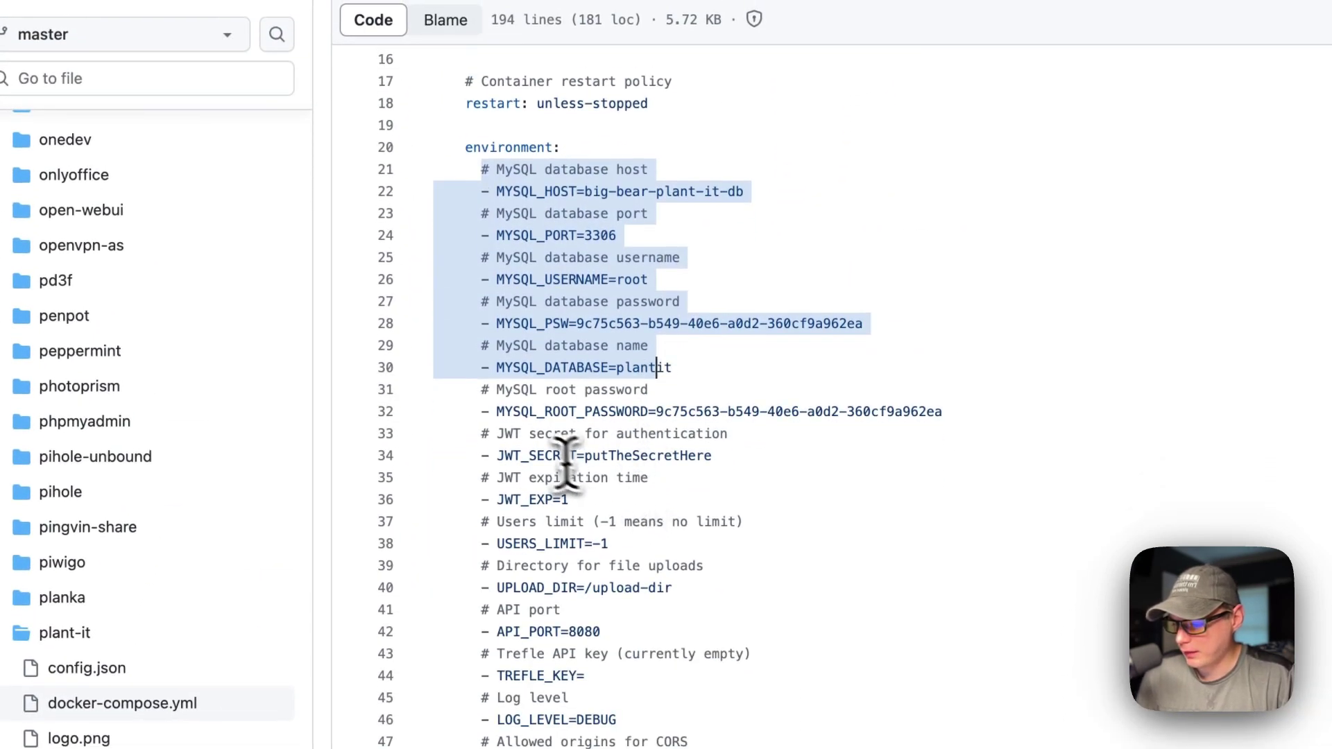
left_click_drag(495, 455, 714, 456)
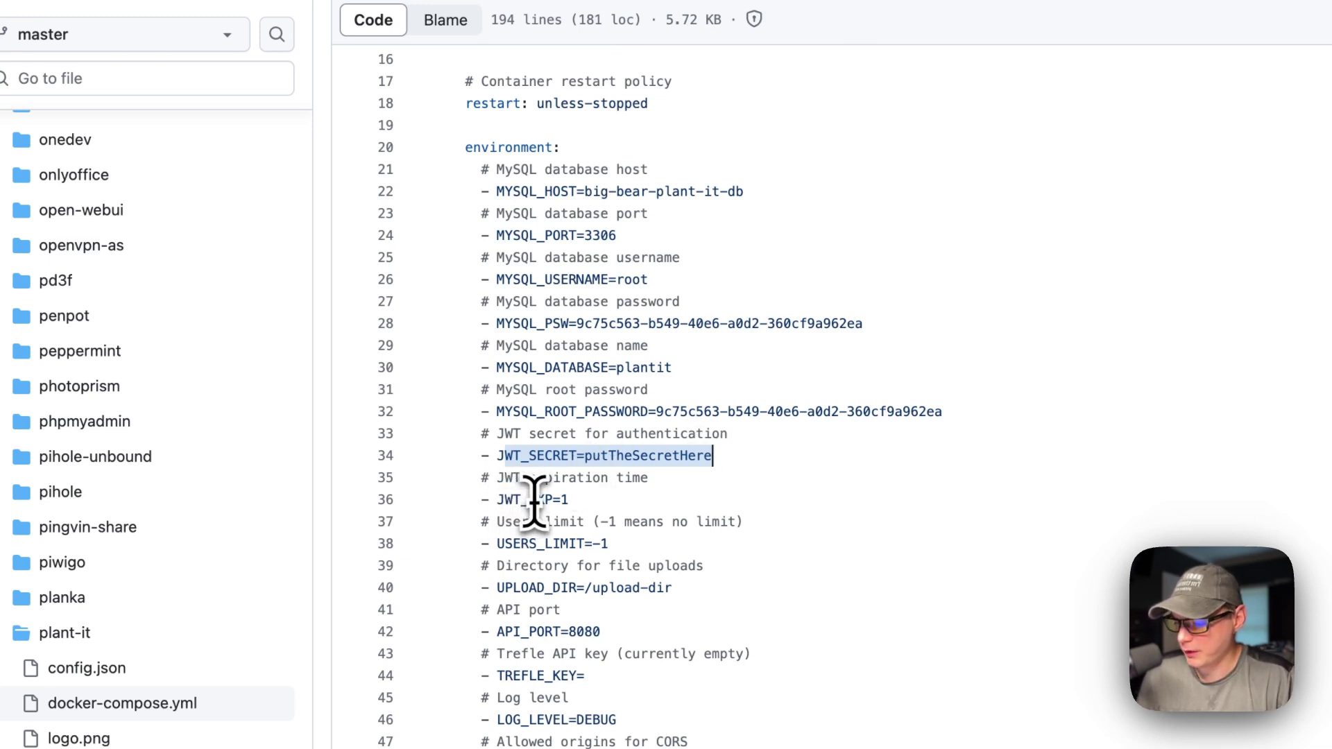
Review the USERS_LIMIT and UPLOAD_DIR variables and the host path of the uploads volume.
scroll(534, 499, "down", 10)
left_click_drag(492, 214, 644, 217)
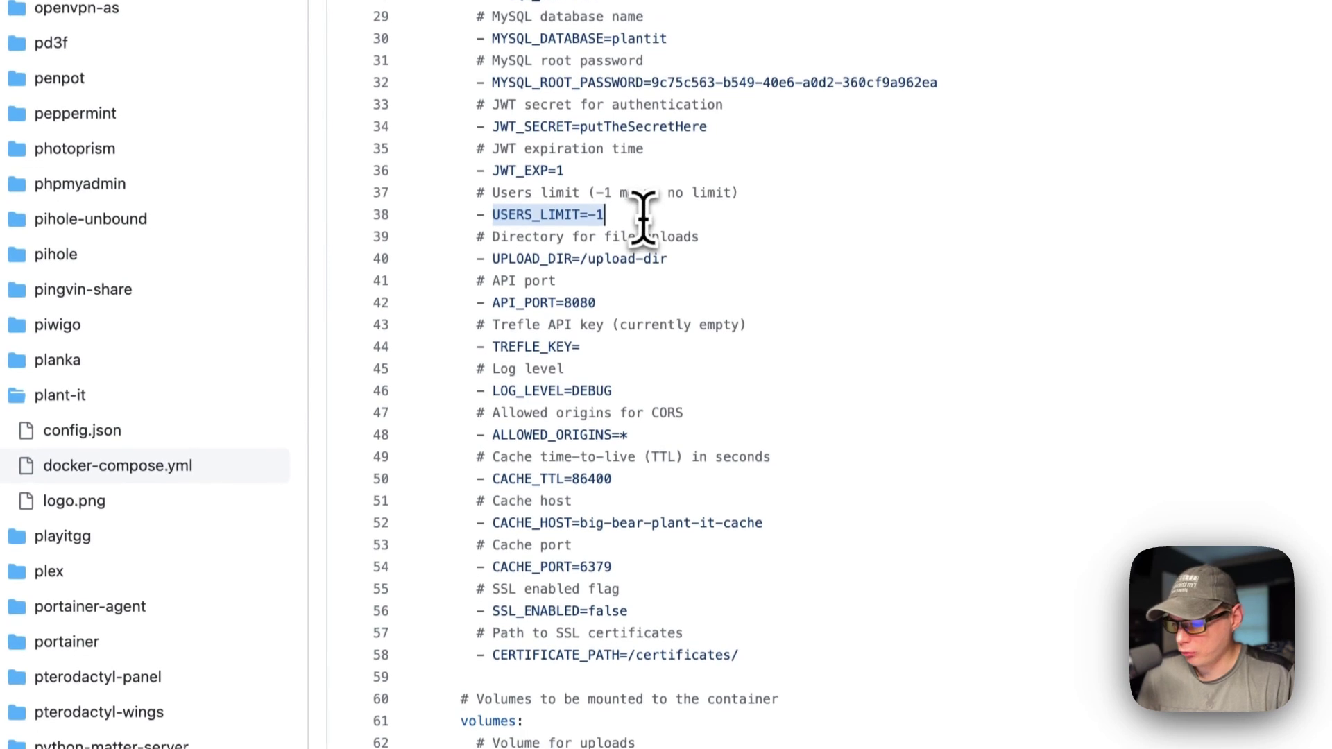
double_click(523, 256)
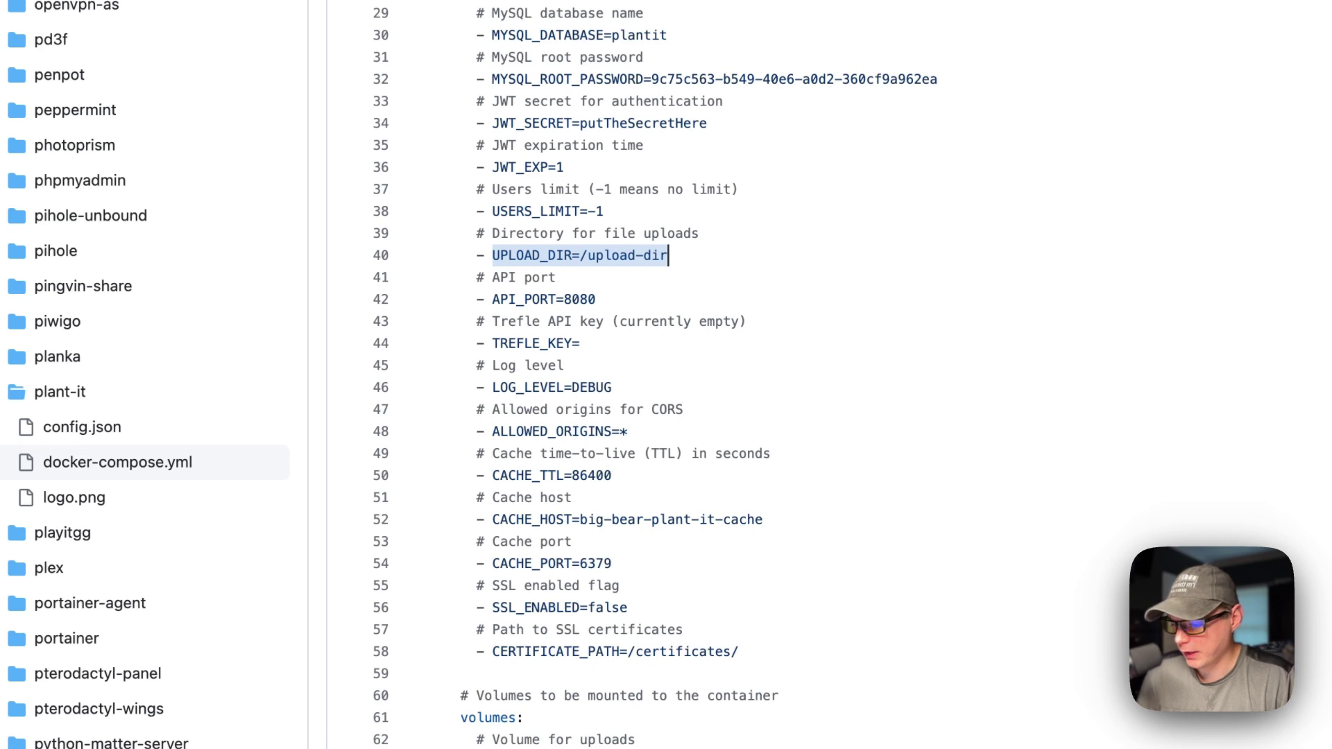
scroll(655, 375, "down", 3)
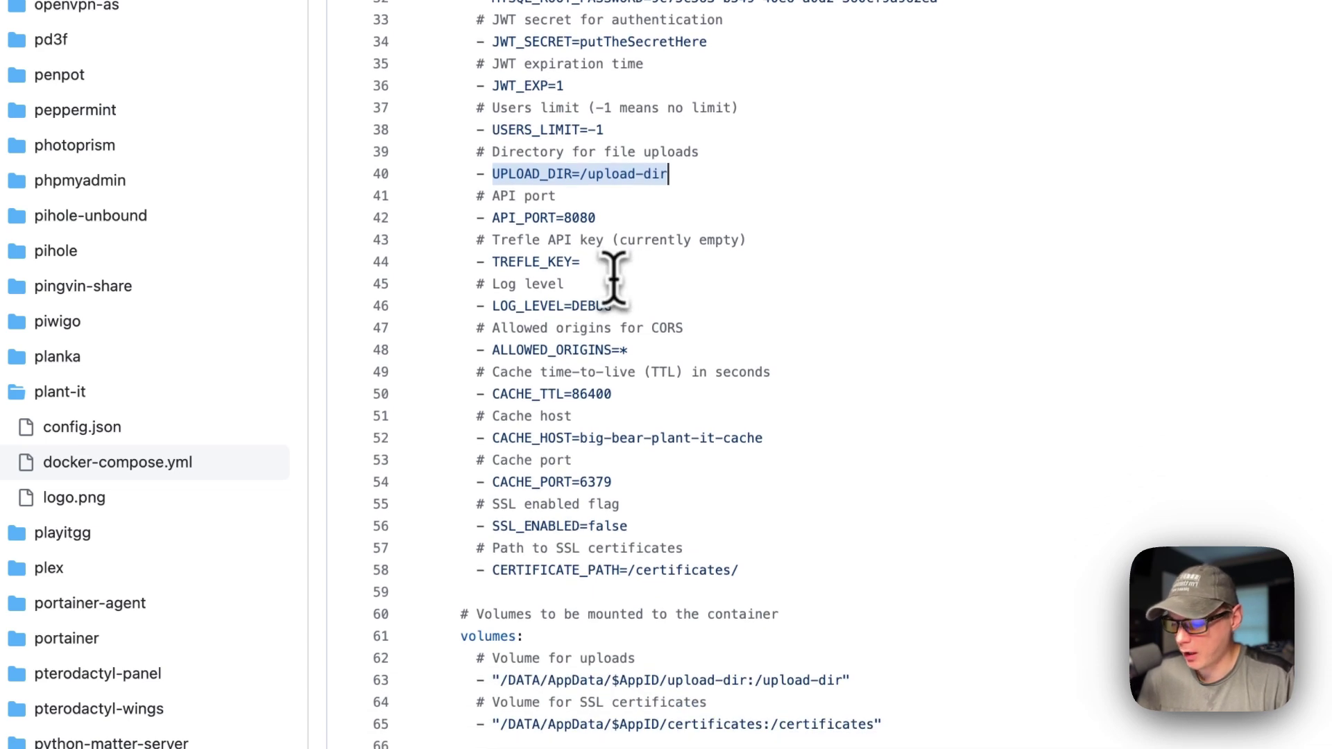
scroll(614, 277, "down", 3)
left_click_drag(501, 615, 747, 616)
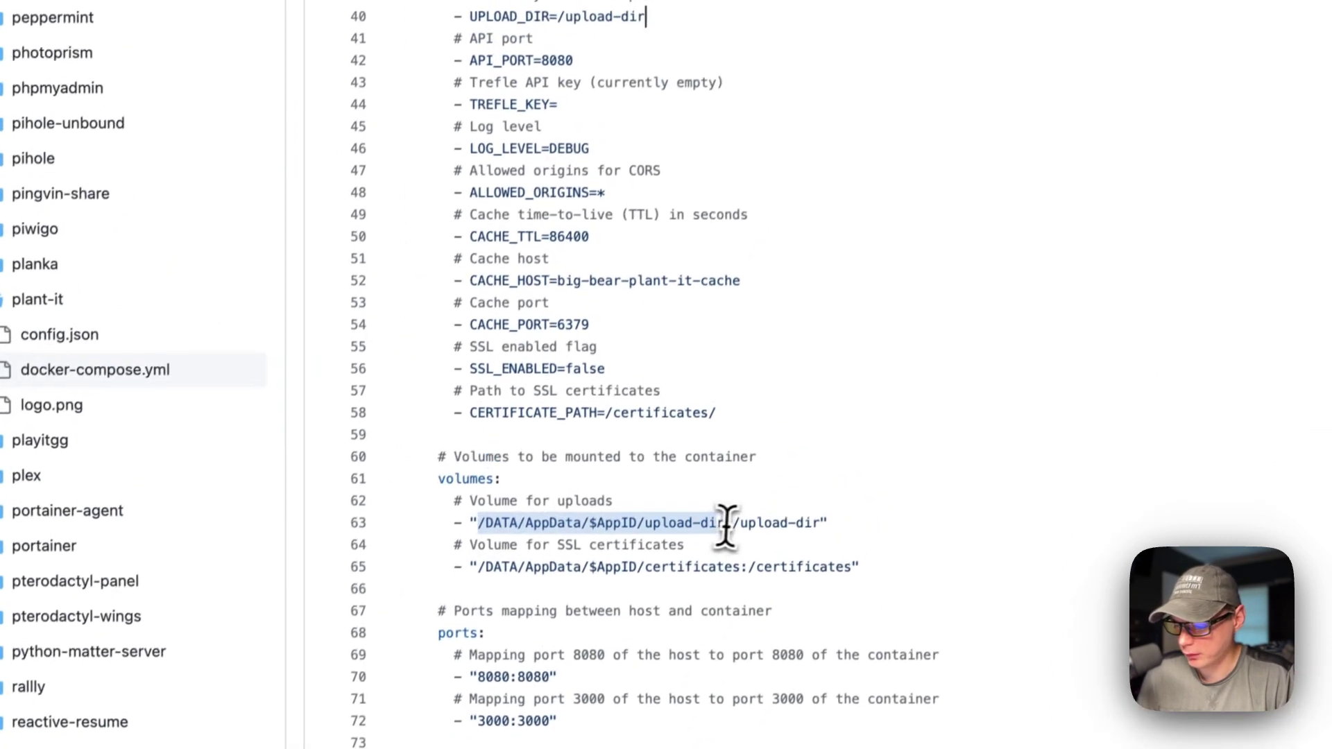
Review the API_PORT, TREFLE_KEY, ALLOWED_ORIGINS, CACHE_TTL and CACHE_HOST environment variables one by one.
scroll(725, 523, "up", 3)
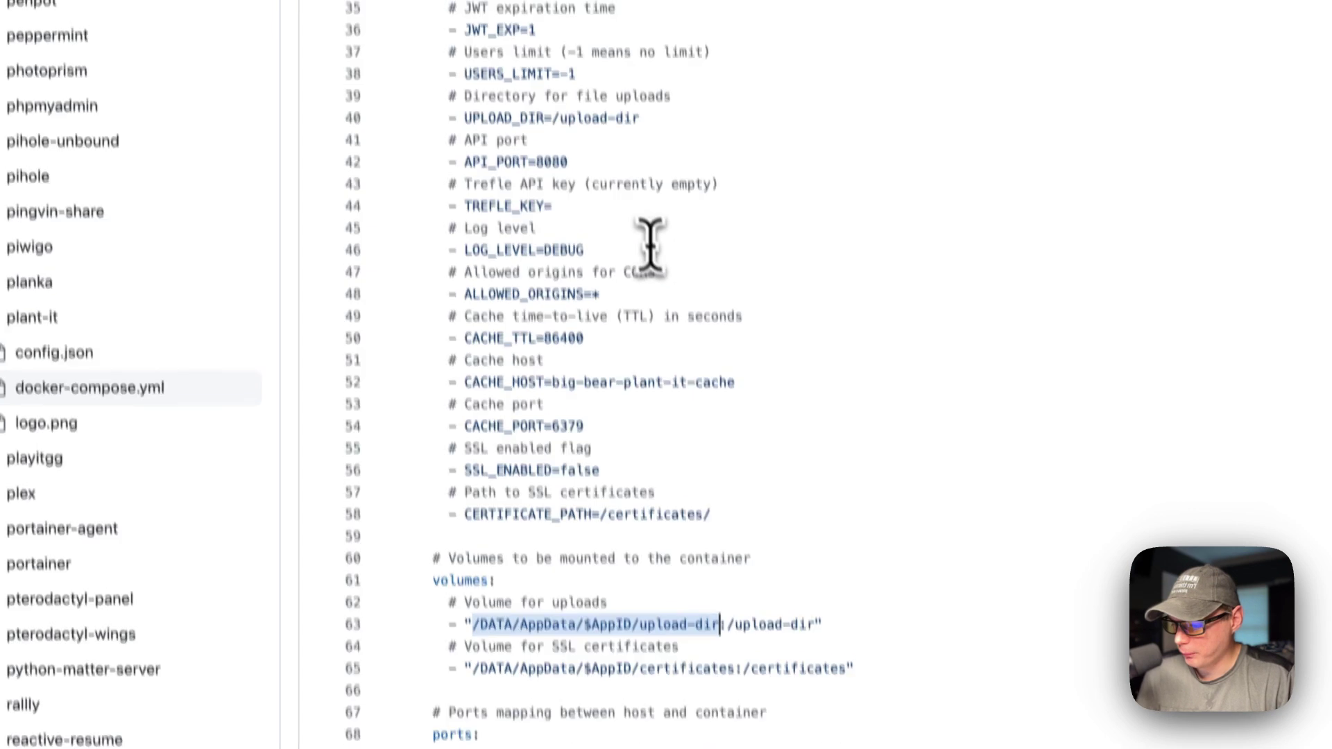
left_click_drag(464, 161, 621, 163)
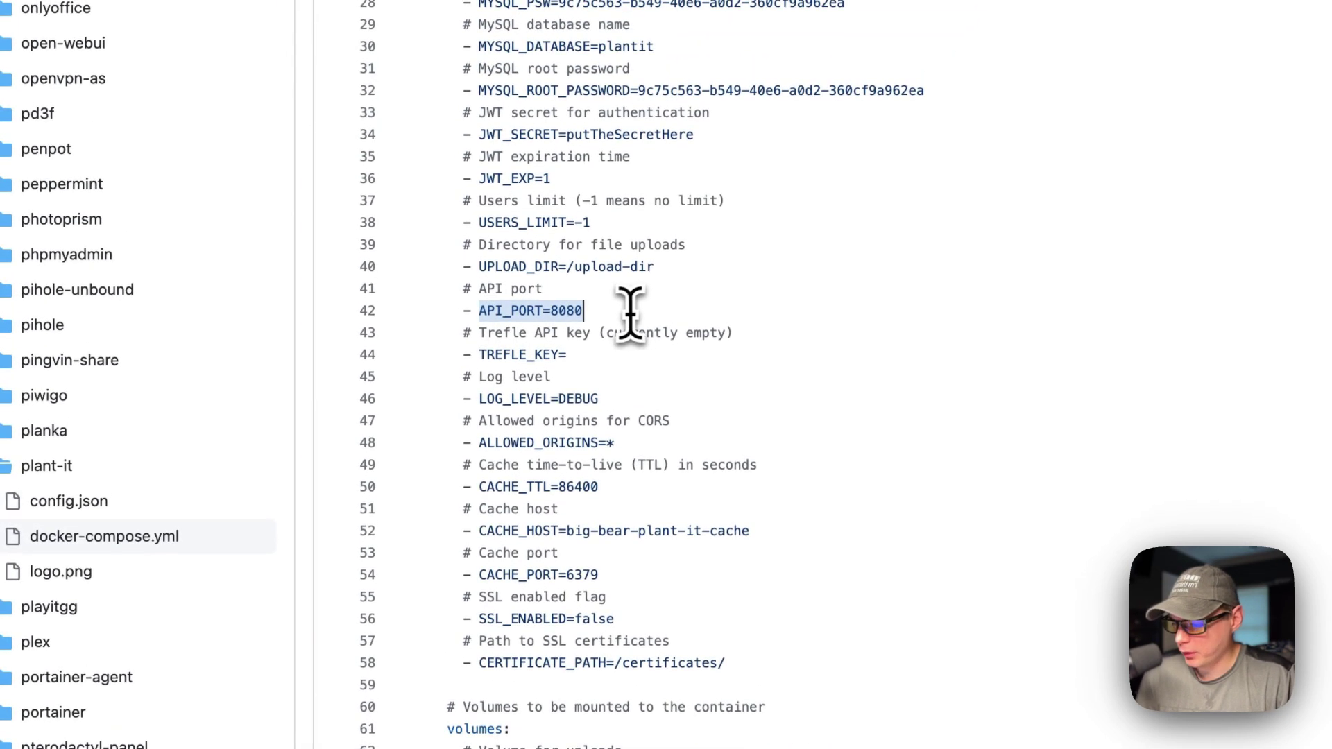
scroll(580, 315, "down", 2)
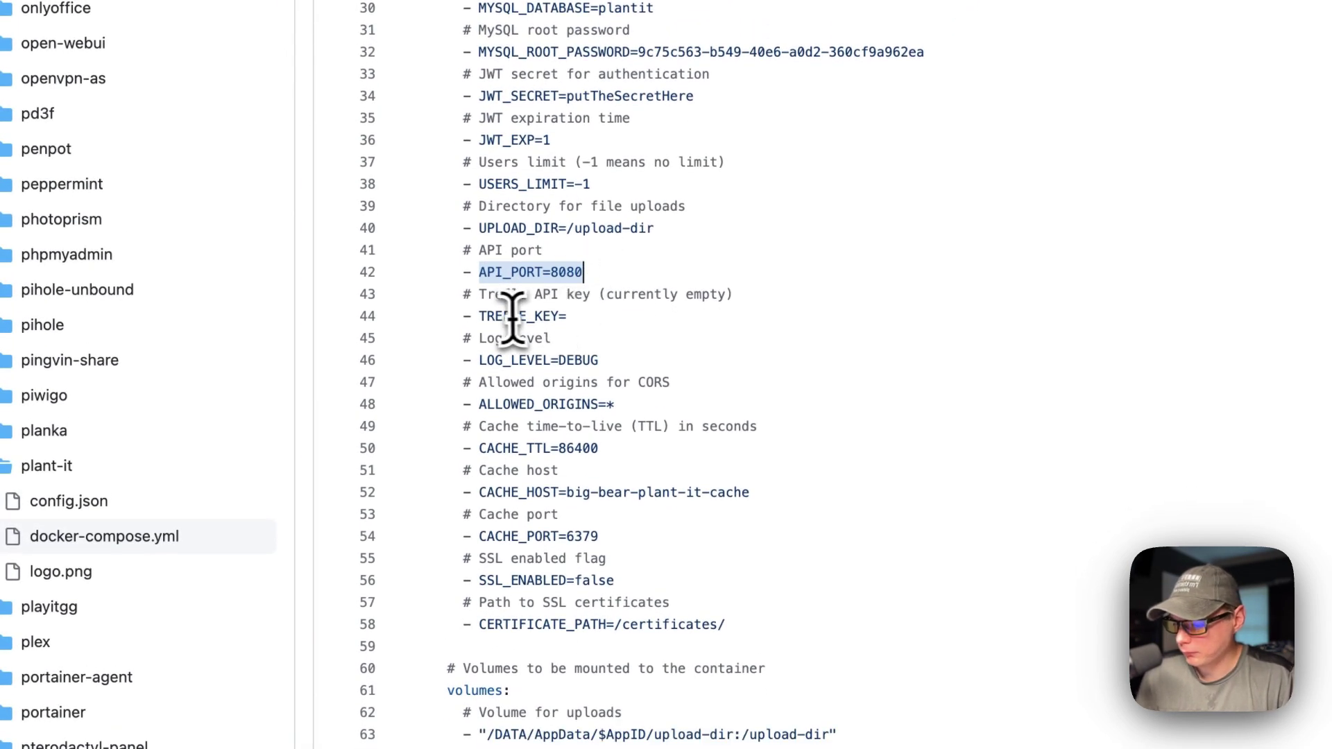
left_click_drag(480, 316, 569, 317)
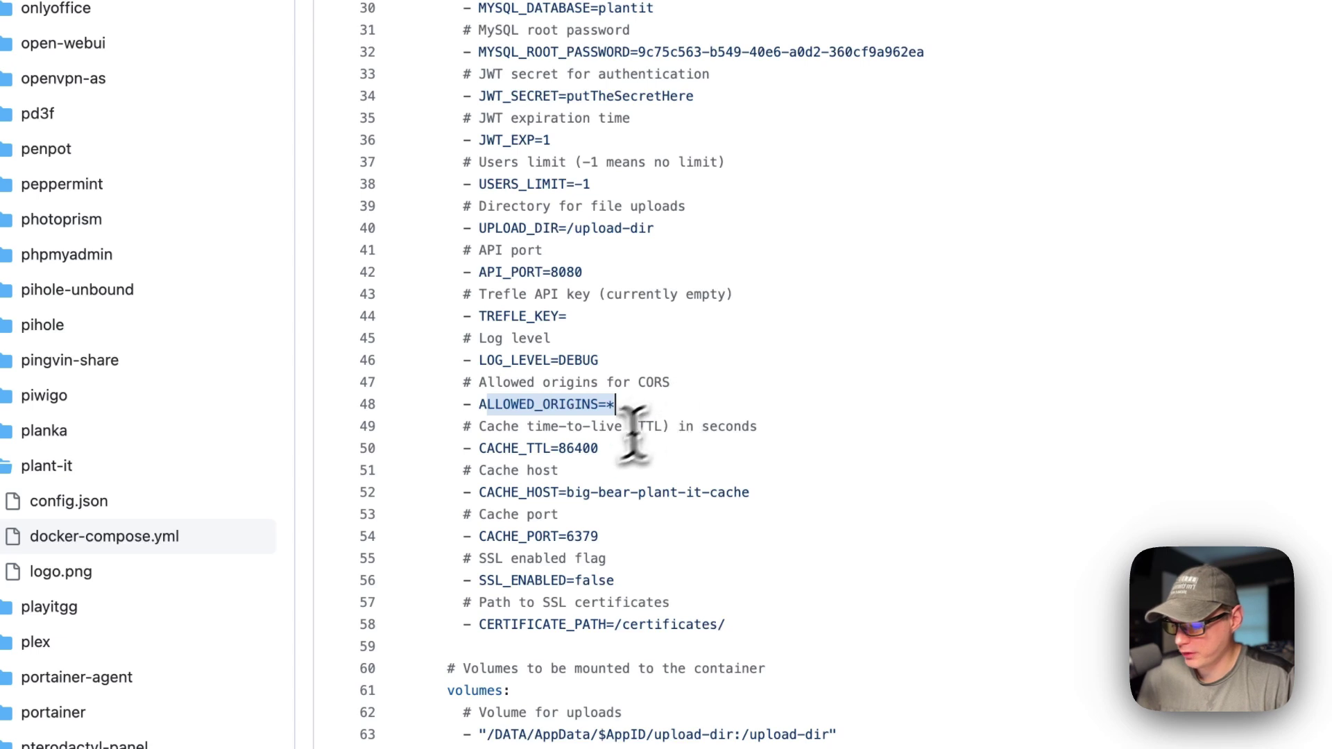
left_click_drag(480, 448, 599, 448)
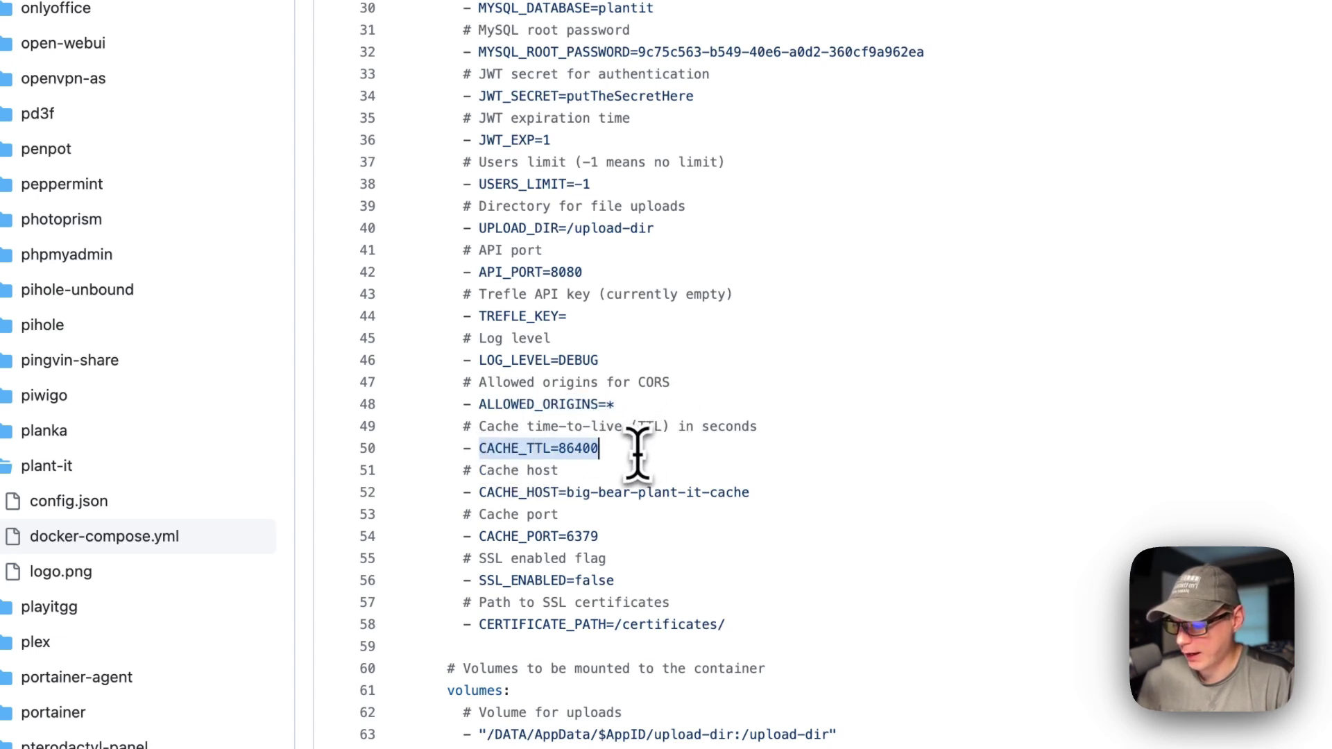
left_click_drag(478, 492, 782, 494)
Look through the ports, networks, x-casaos section and the database and cache service definitions in the compose file.
scroll(648, 529, "down", 15)
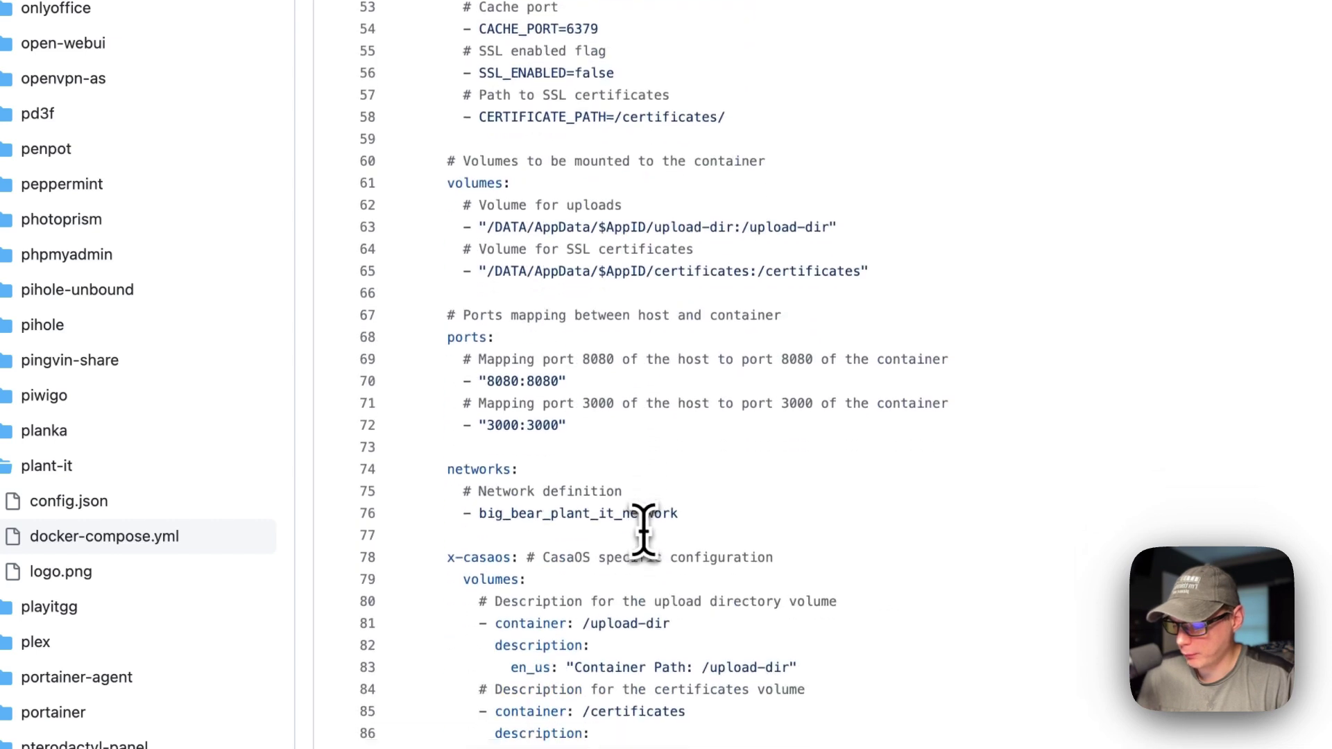
scroll(642, 529, "down", 6)
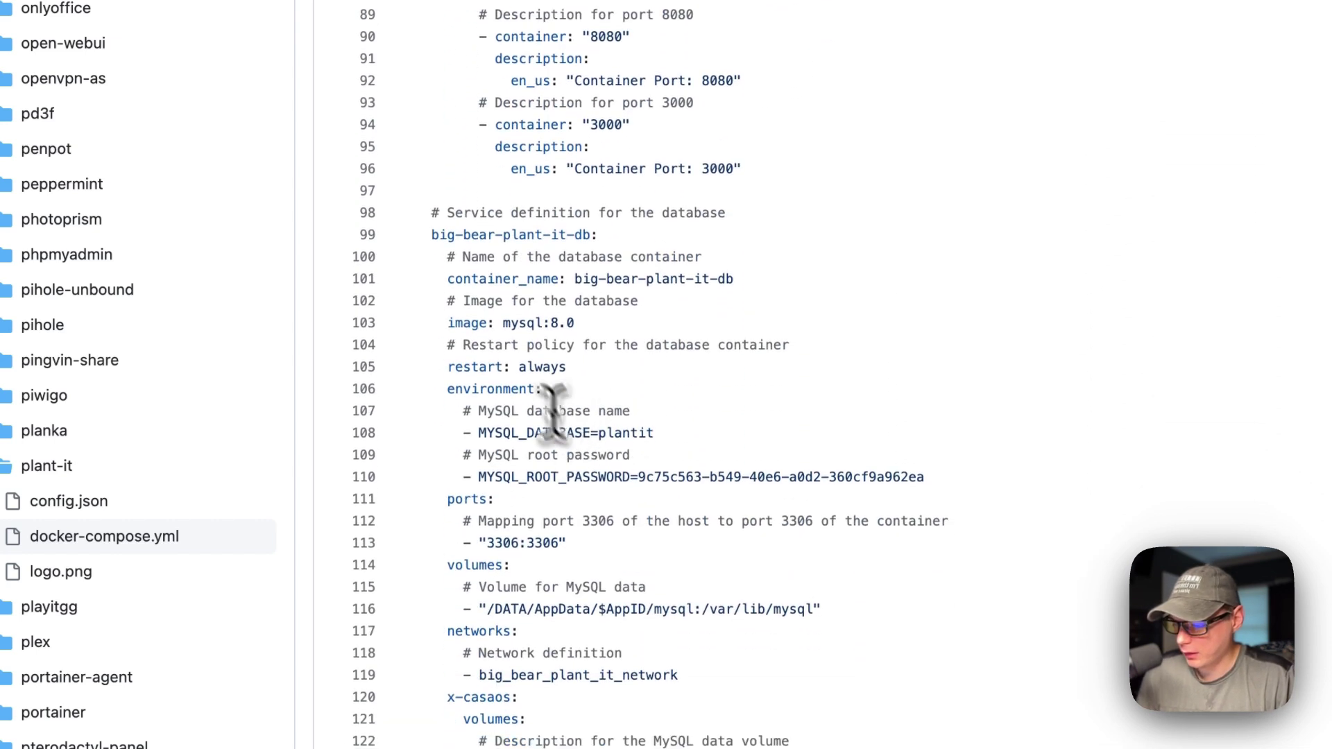
scroll(444, 276, "down", 10)
double_click(435, 321)
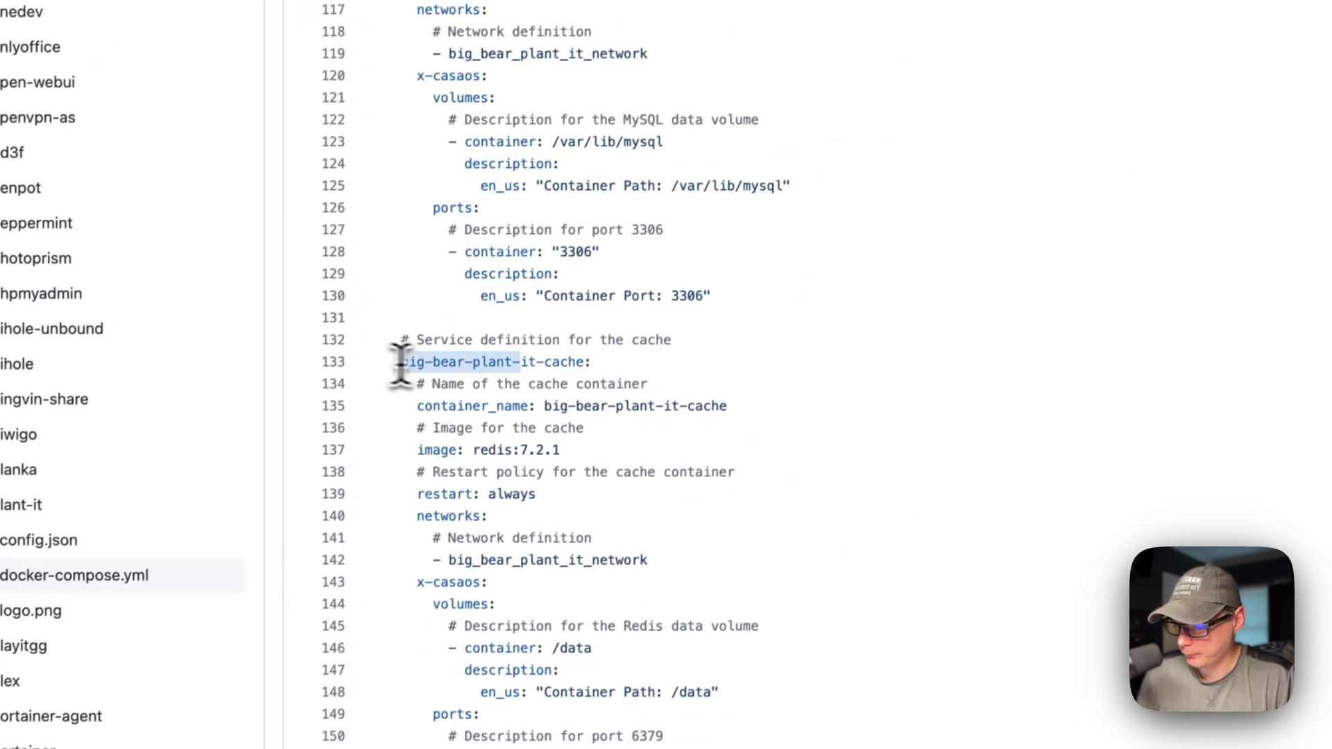
scroll(565, 333, "up", 20)
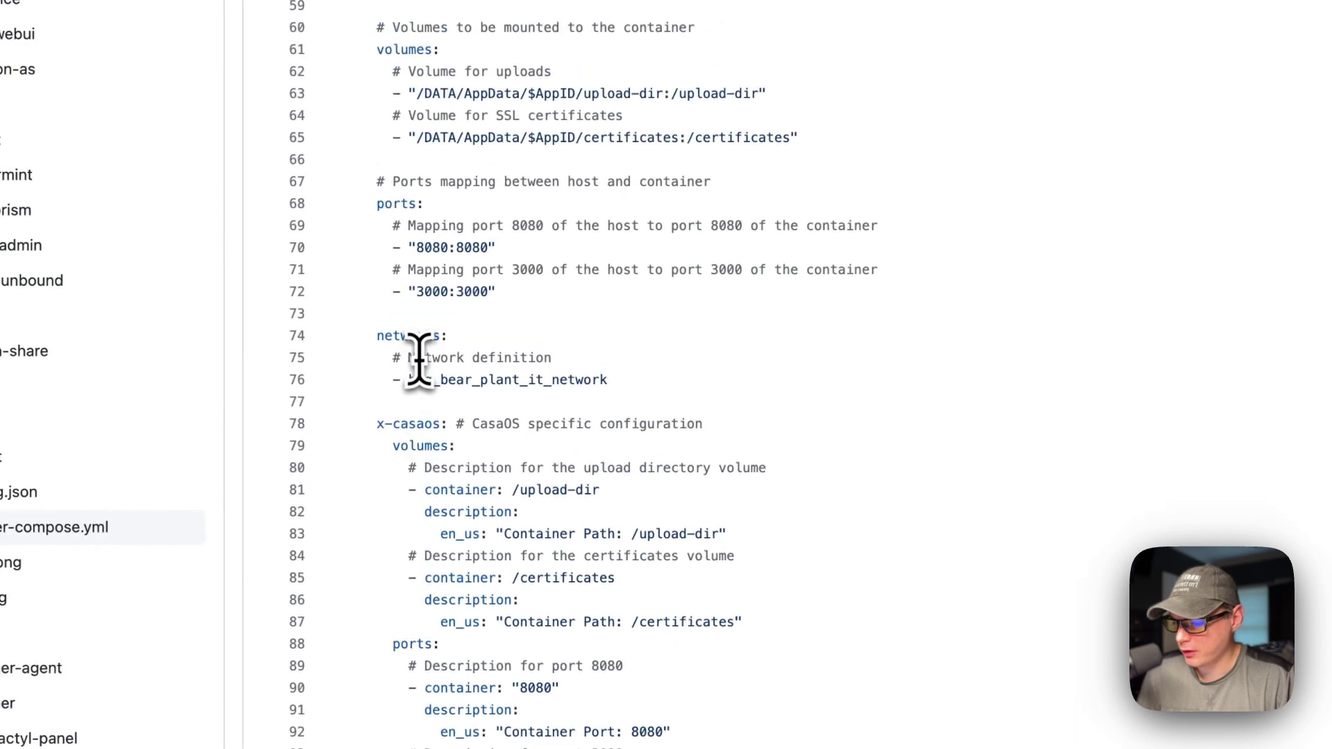
Review the CACHE_PORT, SSL_ENABLED and CERTIFICATE_PATH variables together with the container path of the SSL certificates volume.
scroll(419, 375, "up", 3)
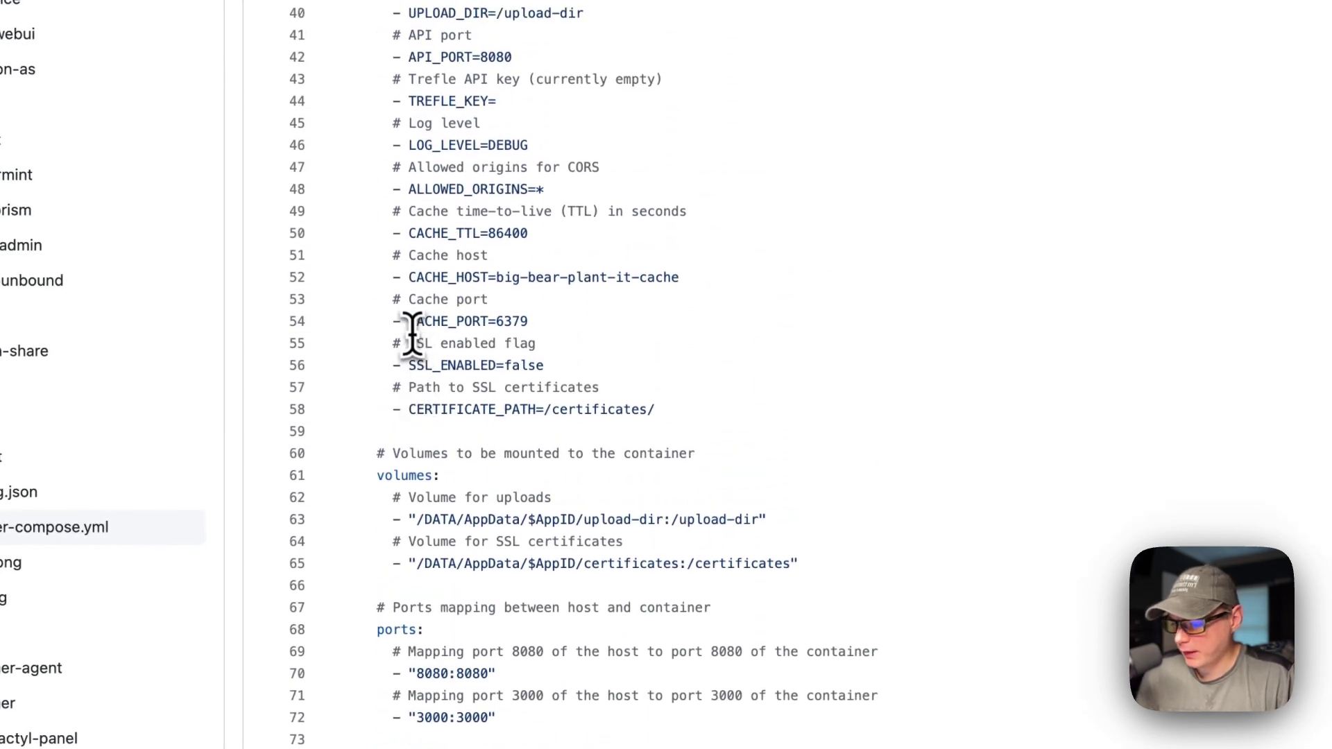
left_click_drag(411, 326, 636, 320)
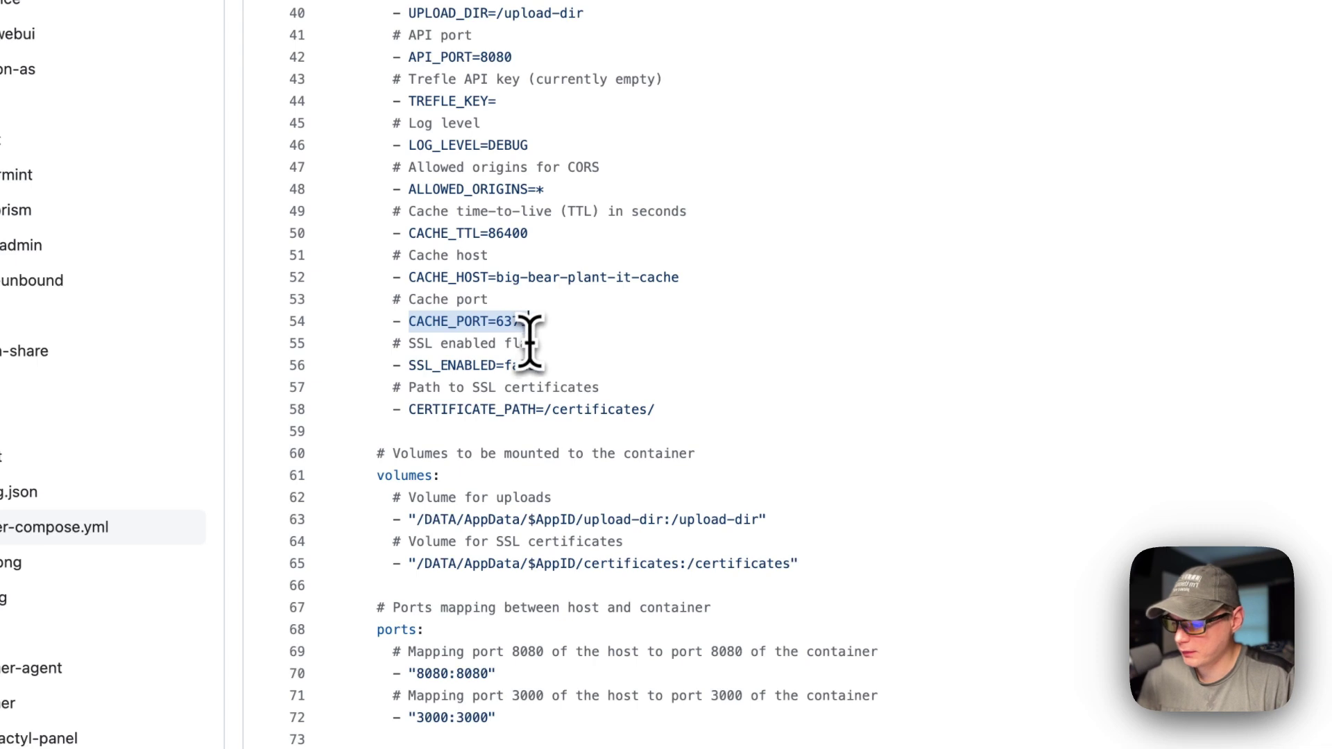
left_click_drag(411, 365, 546, 365)
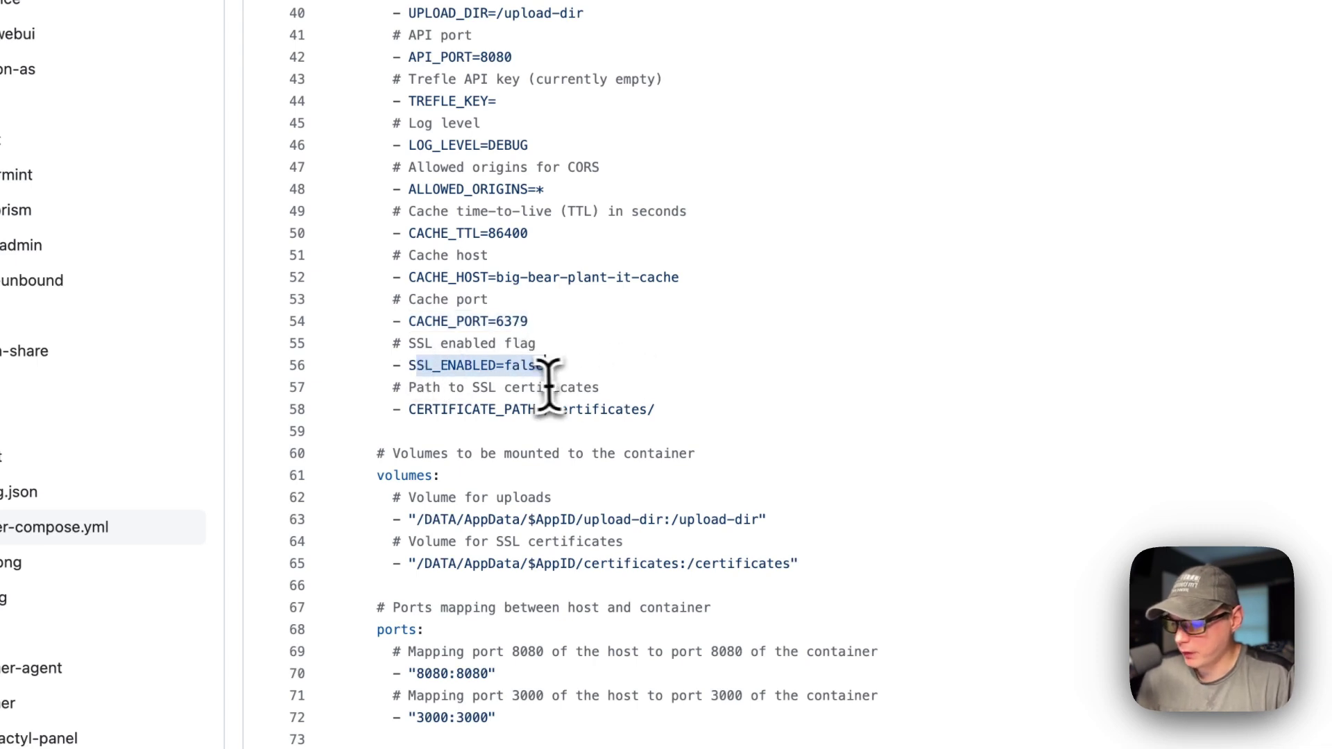
left_click_drag(411, 409, 827, 417)
scroll(515, 558, "down", 3)
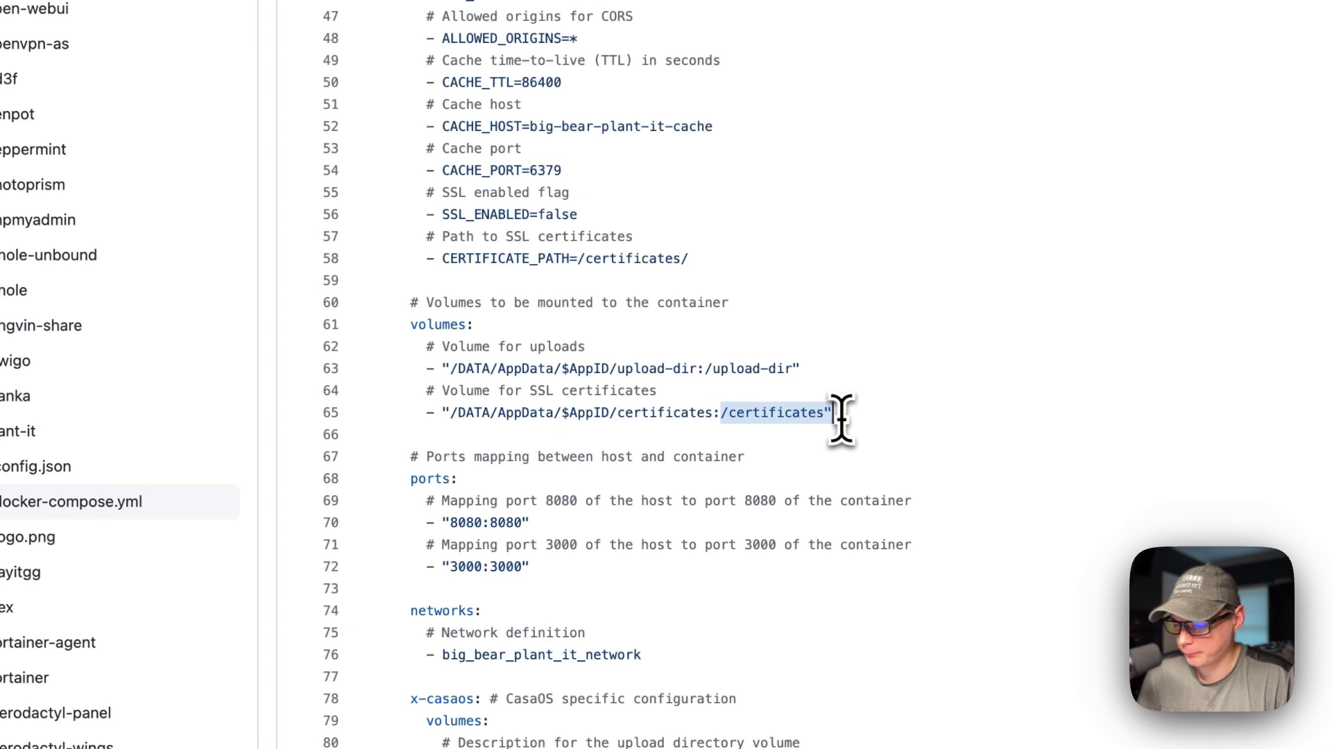
Examine the volumes section of big-bear-plant-it and relate $AppID in the host paths to the name entry at the file's start.
scroll(586, 288, "up", 3)
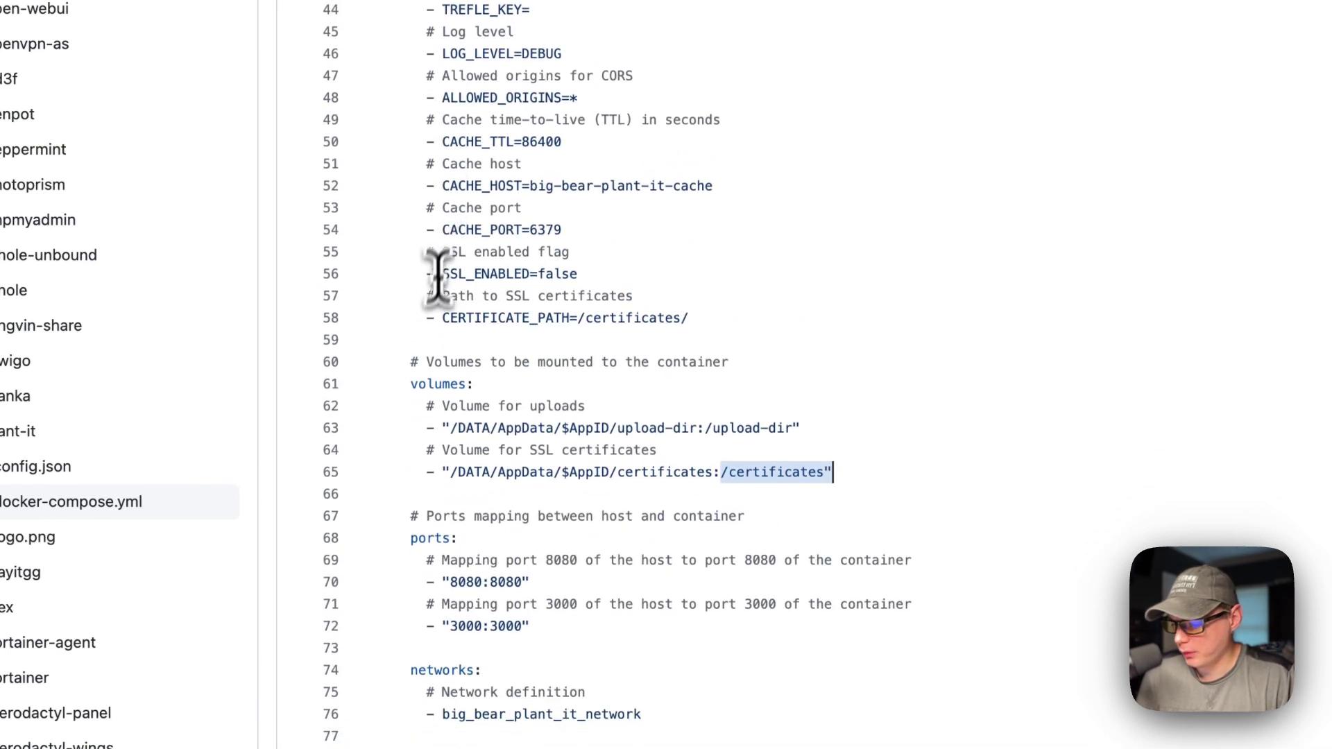
left_click_drag(410, 360, 824, 471)
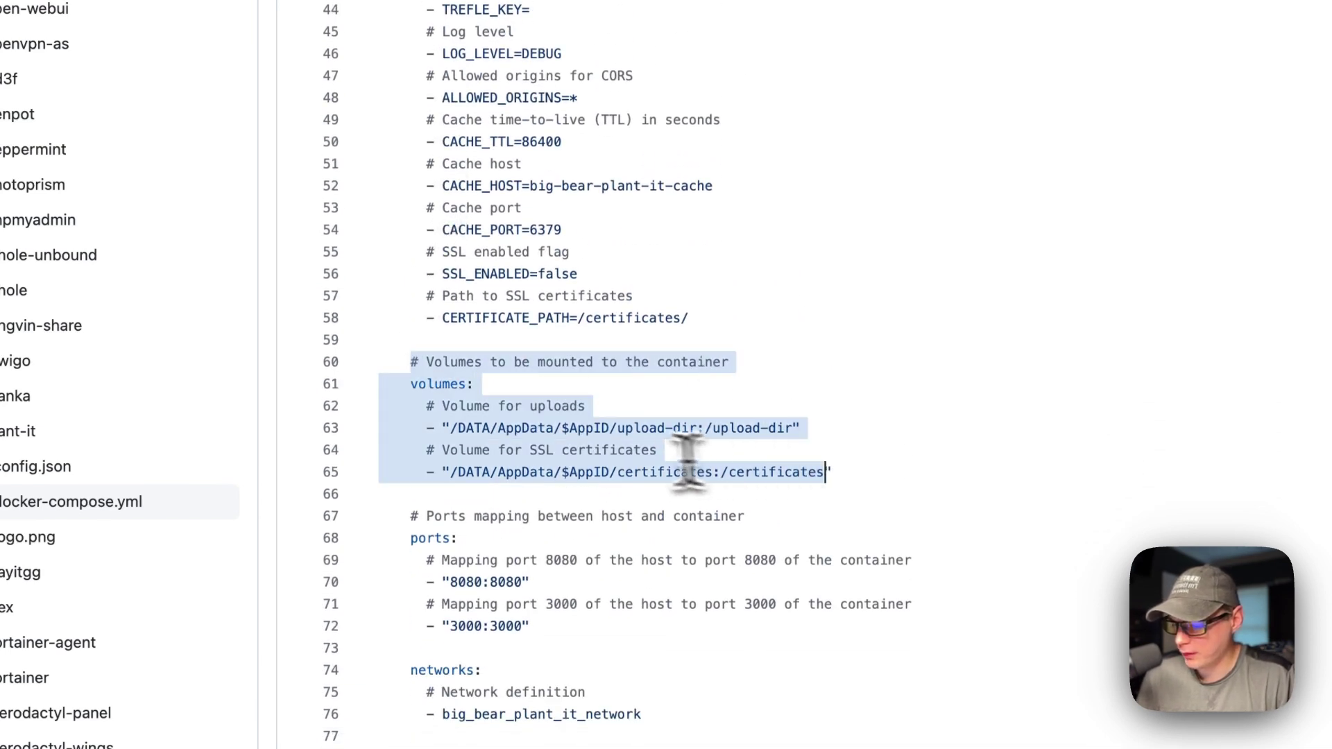
left_click(499, 428)
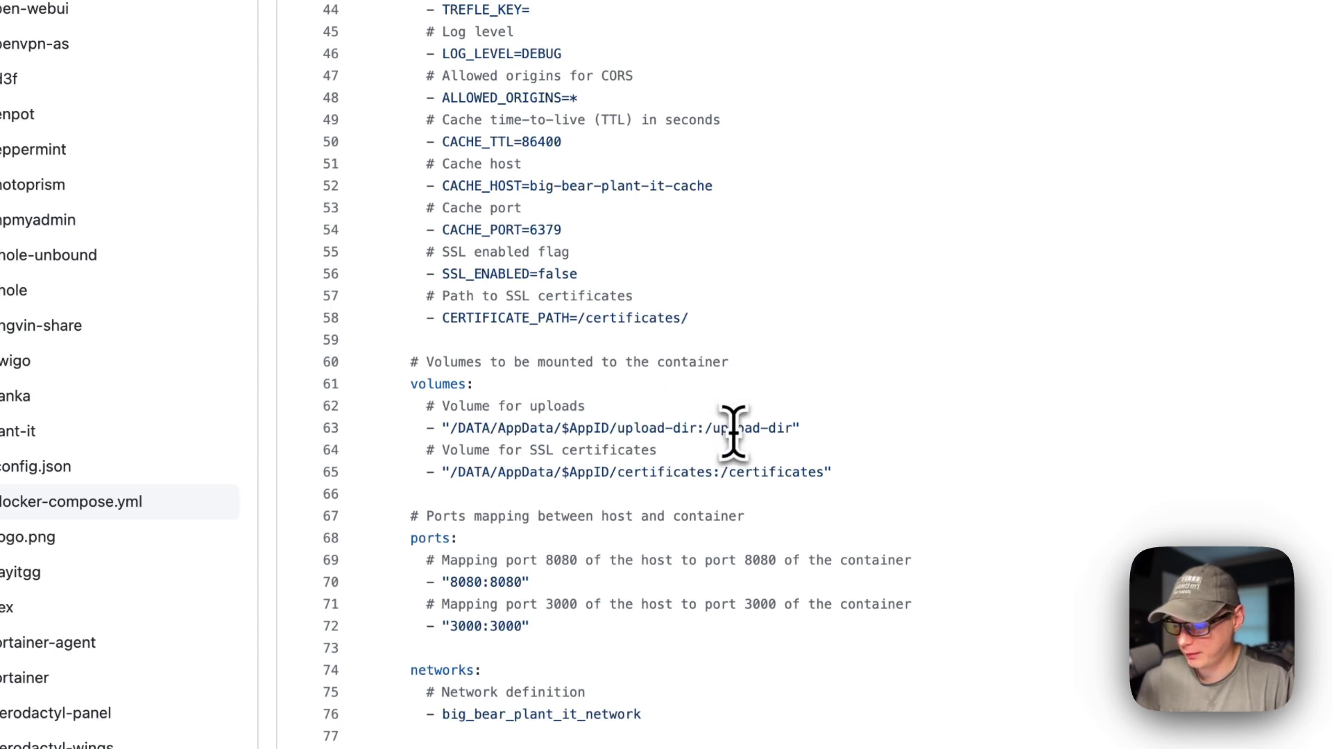
left_click(530, 428)
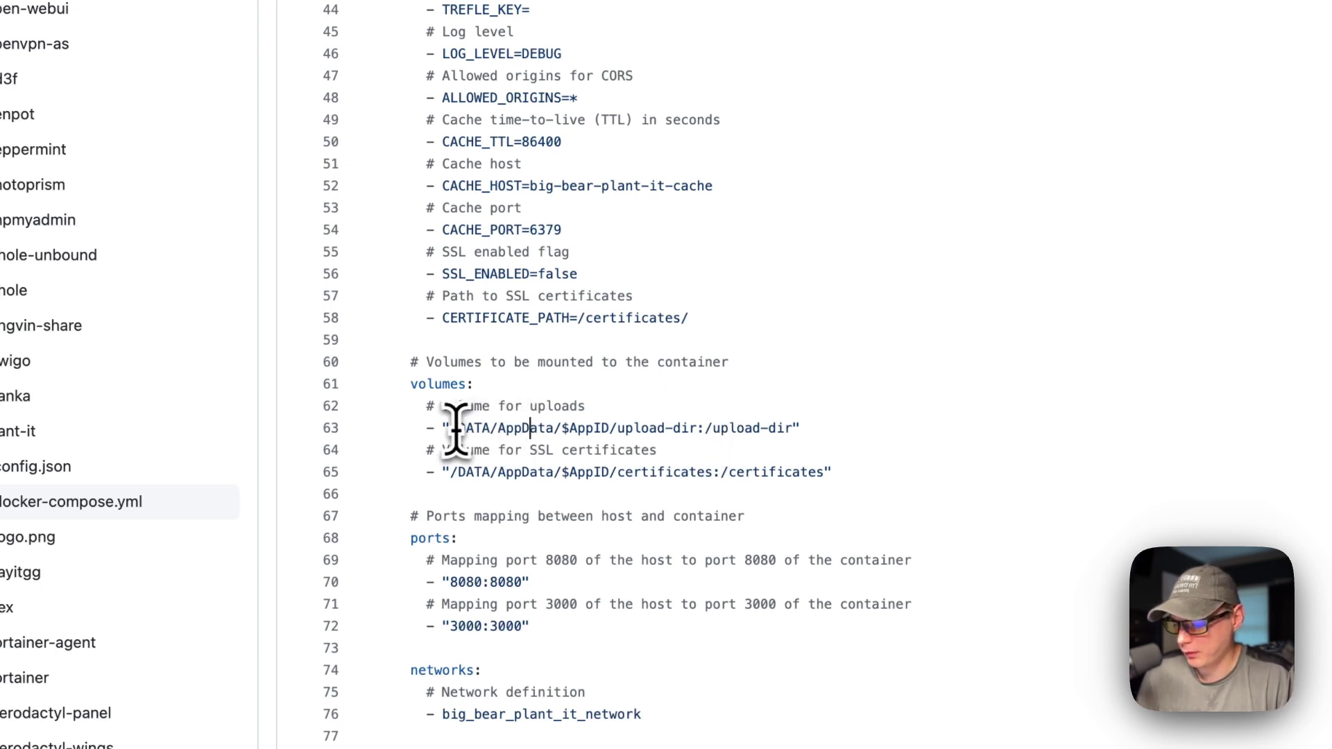
left_click(586, 428)
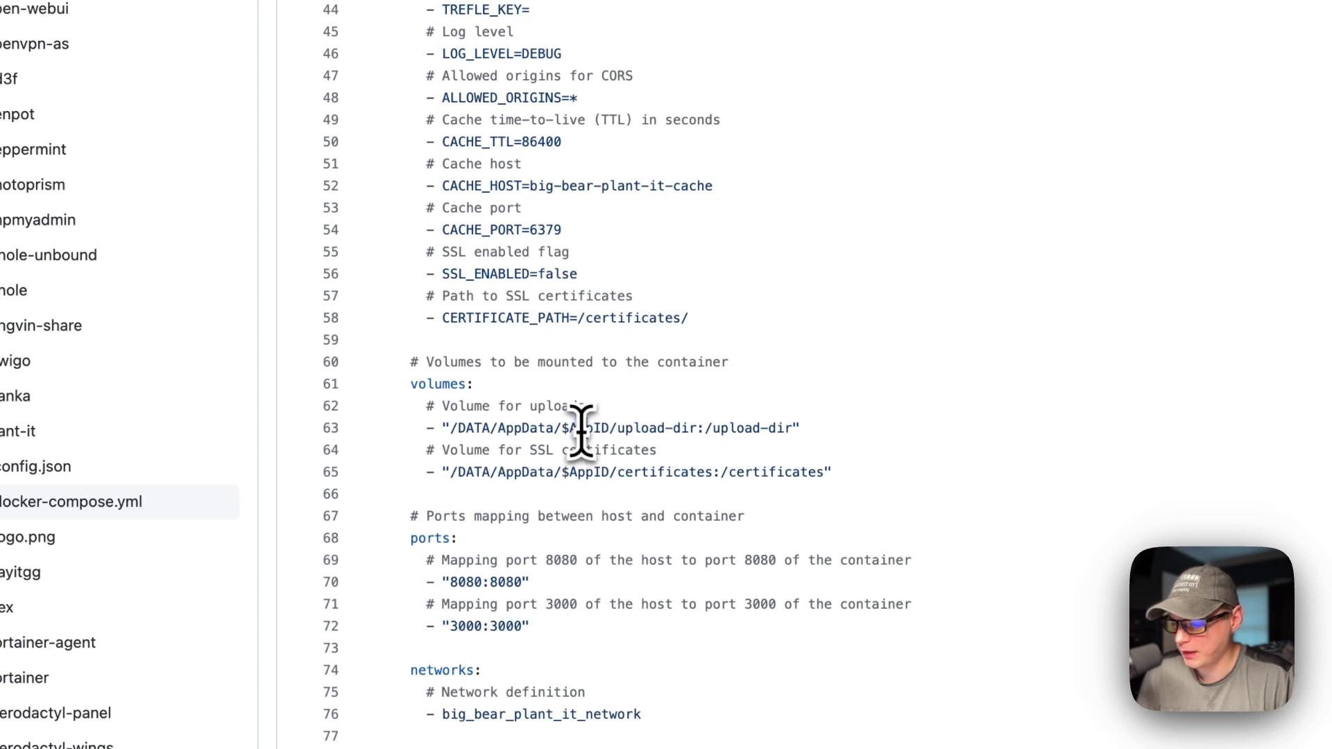
scroll(581, 428, "up", 15)
left_click_drag(379, 220, 628, 219)
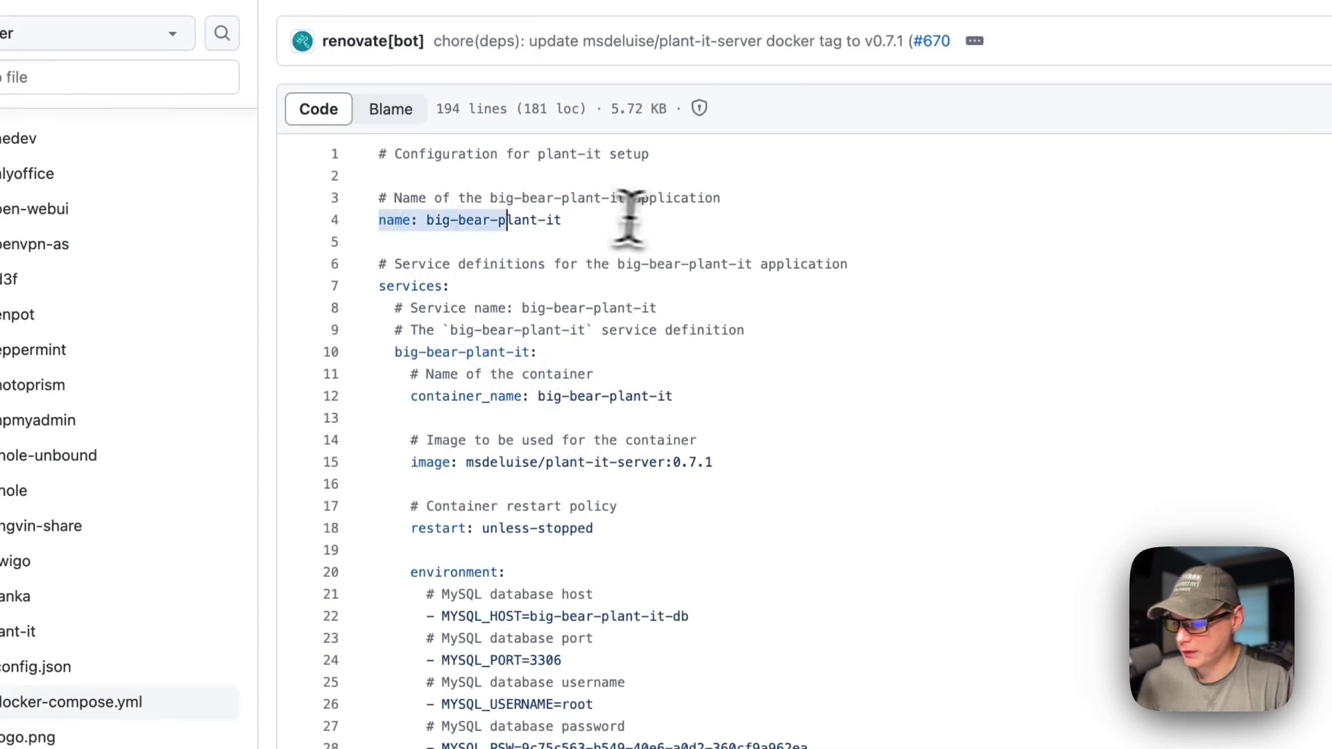
Highlight the upload-dir and certificates volume mappings in the main service.
scroll(594, 357, "down", 15)
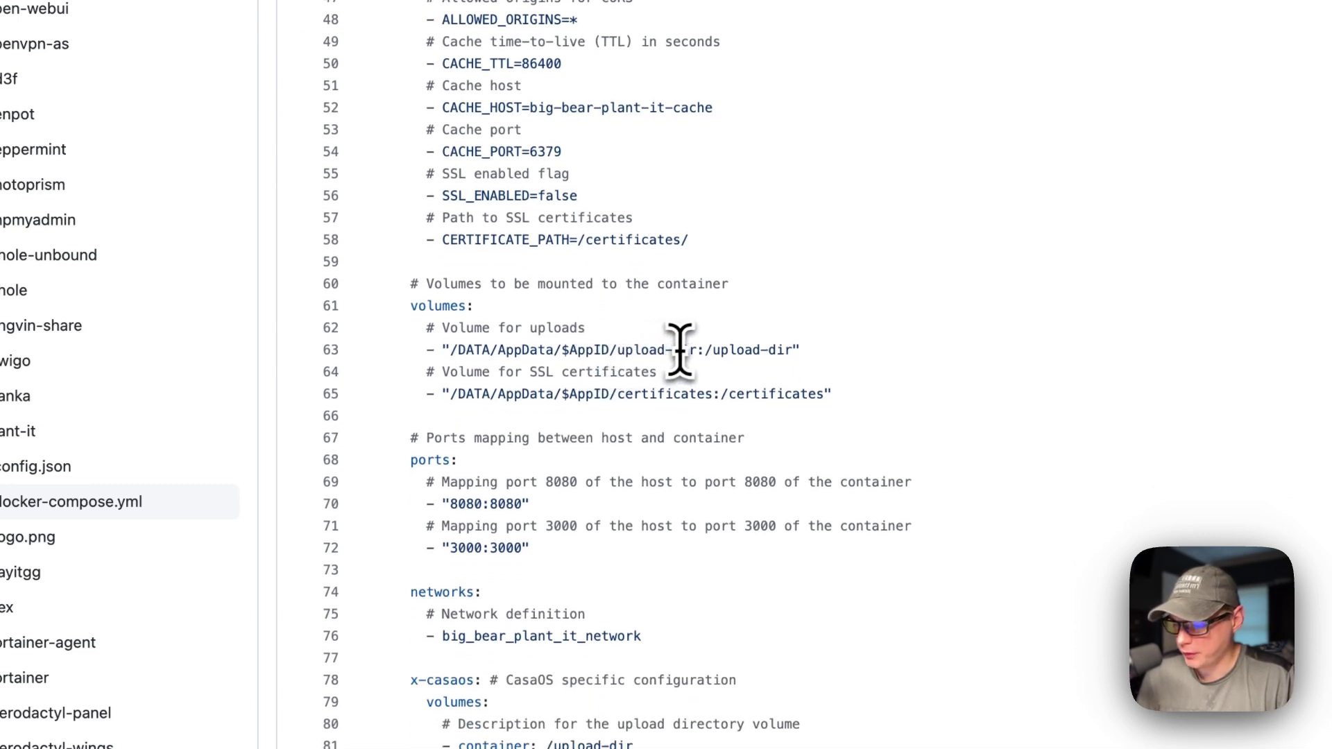
left_click_drag(450, 351, 791, 350)
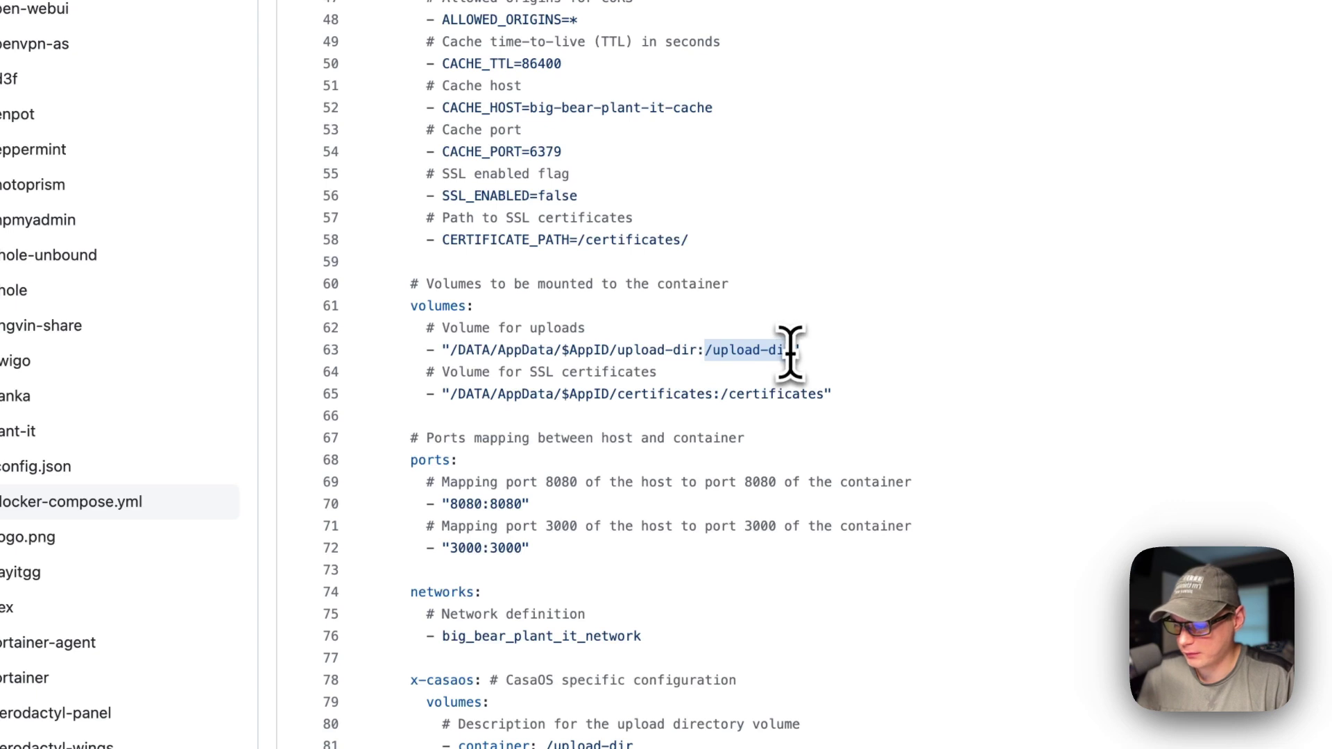
left_click_drag(450, 394, 827, 394)
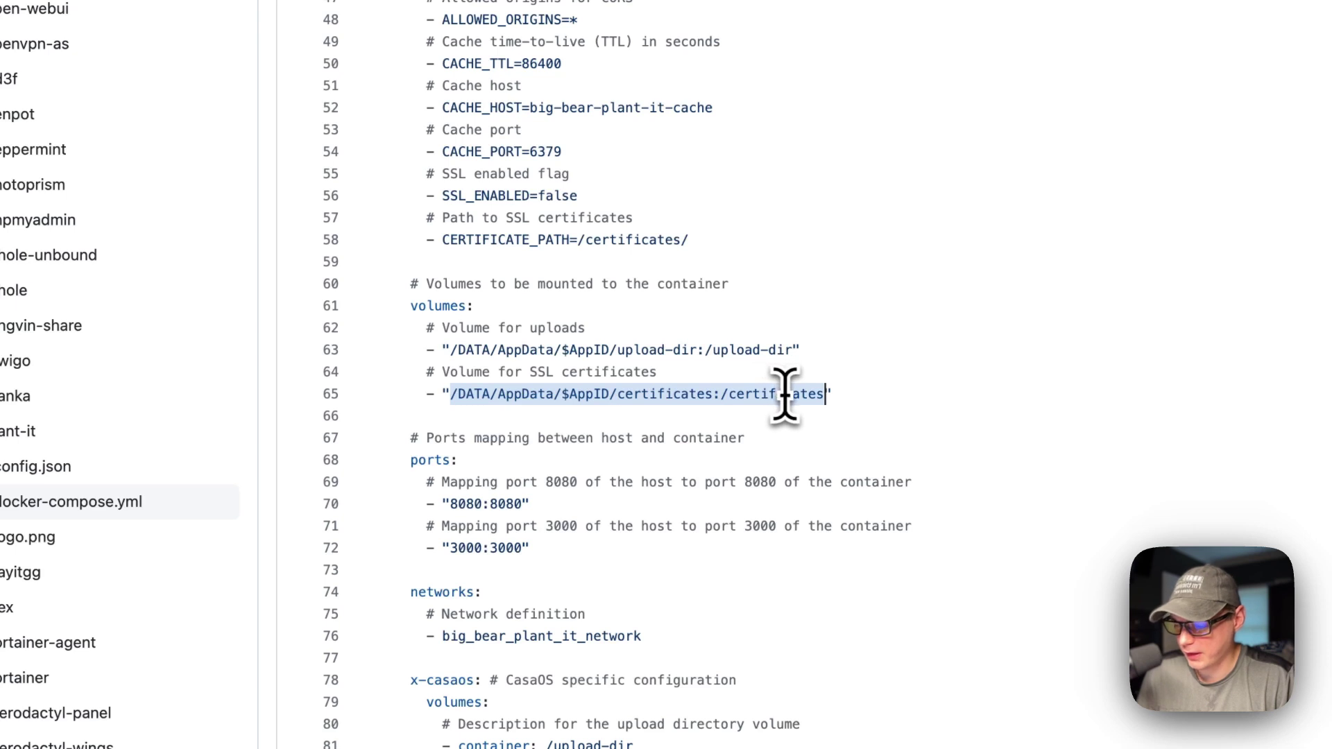
Review the ports section of the main service, checking the host and container sides of the 8080 and 3000 mappings.
scroll(784, 394, "down", 5)
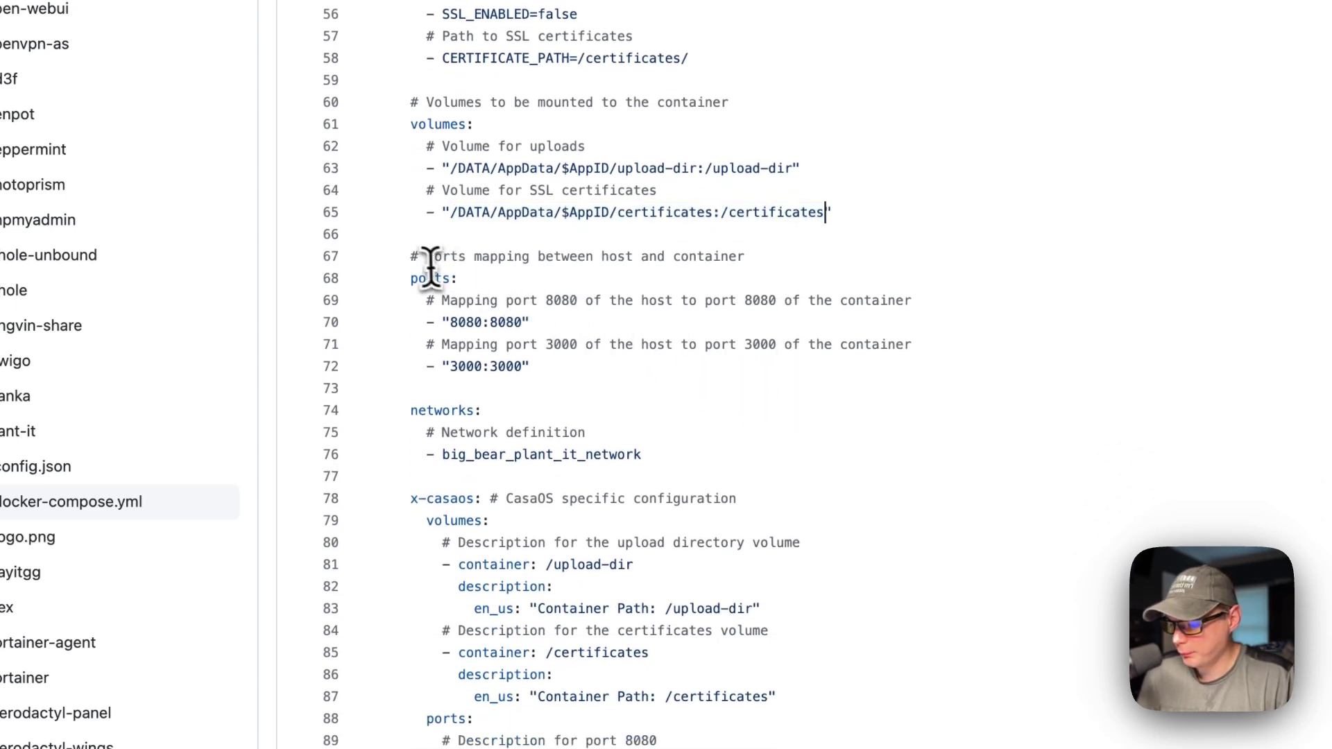
left_click_drag(412, 256, 521, 366)
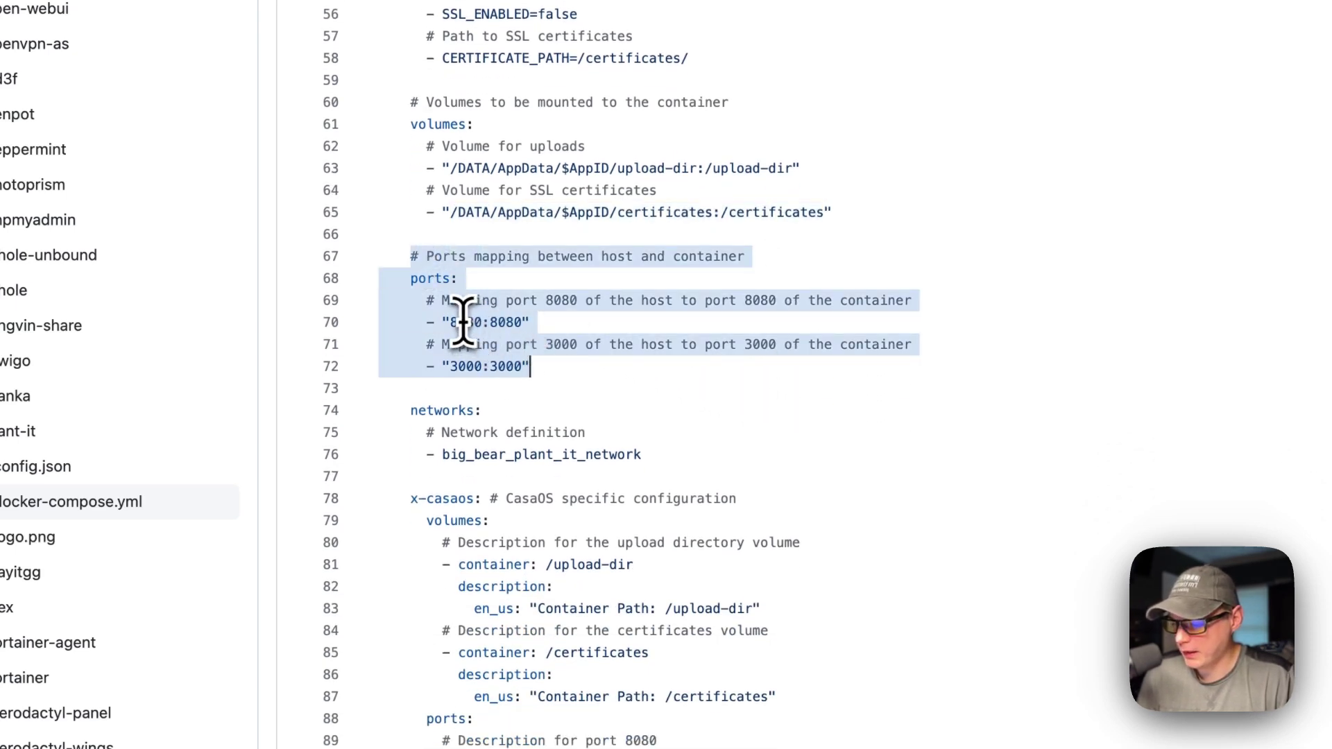
left_click_drag(484, 322, 464, 322)
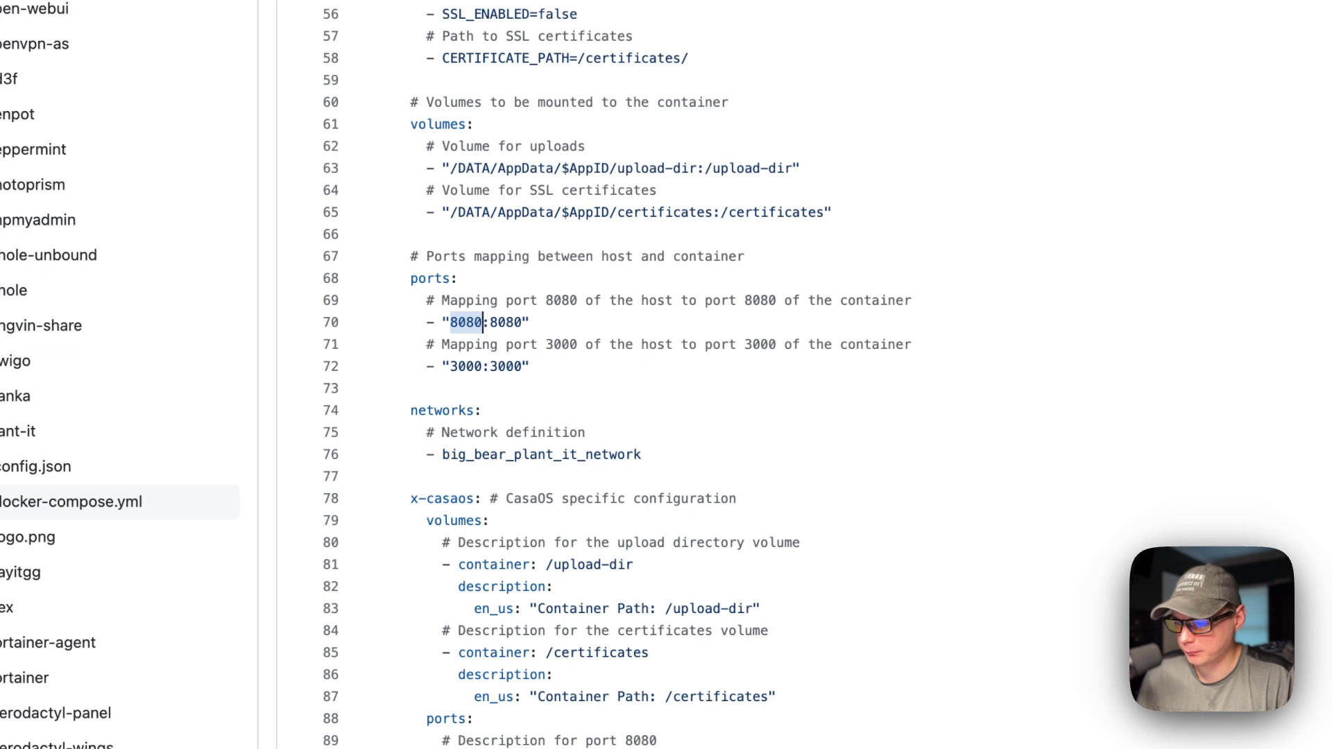
left_click_drag(490, 323, 512, 323)
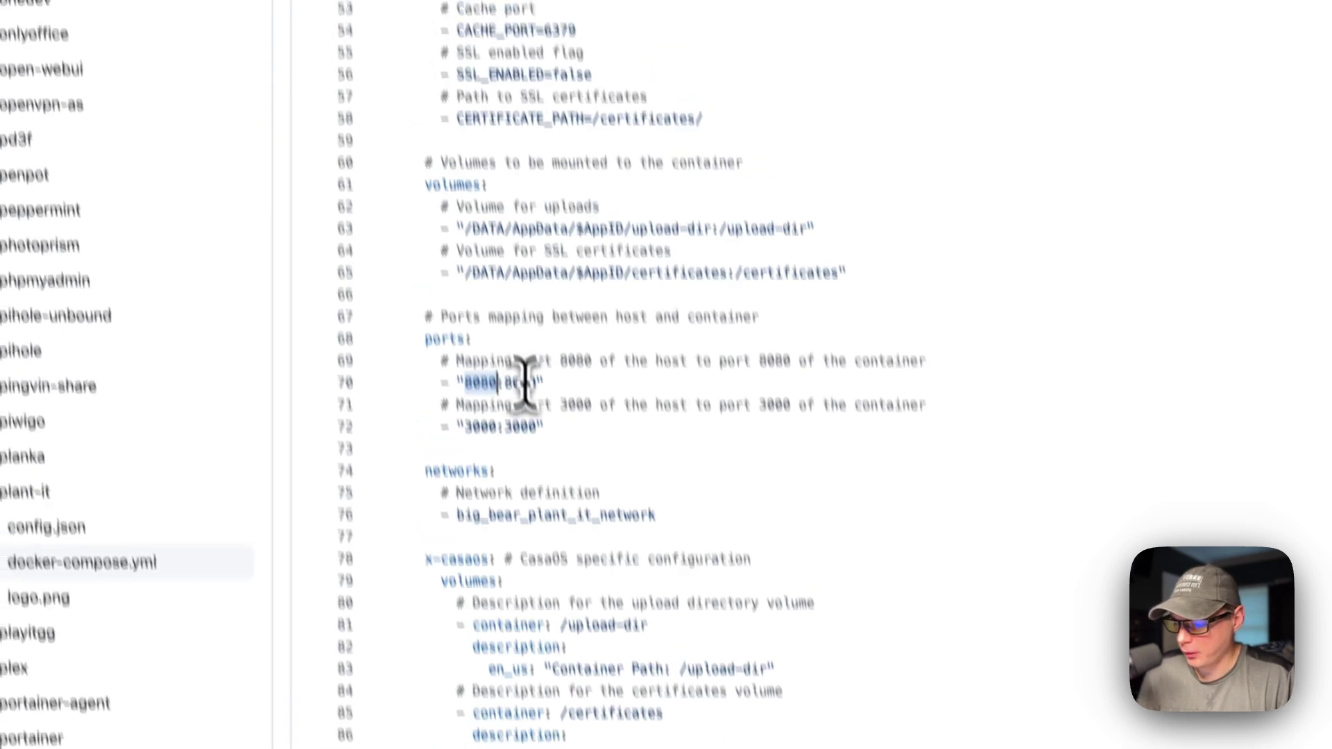
left_click_drag(548, 477, 559, 476)
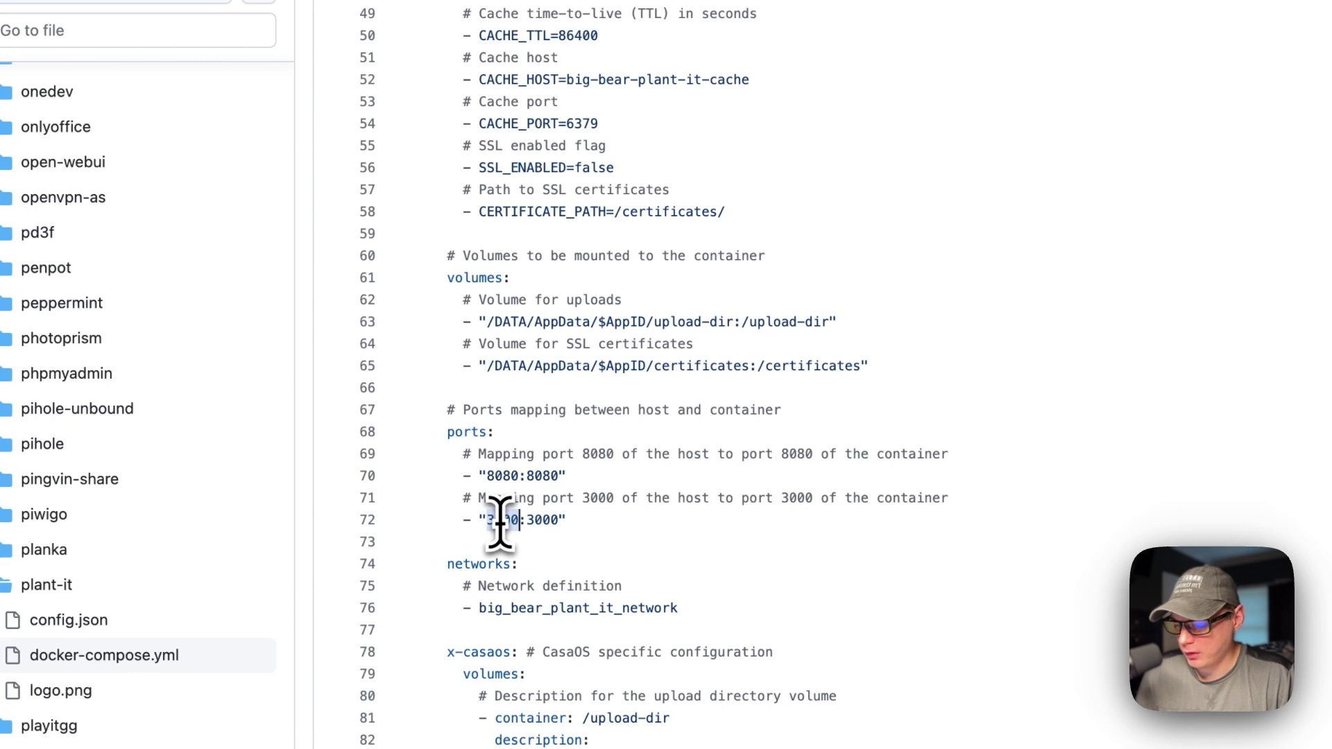
left_click(531, 520)
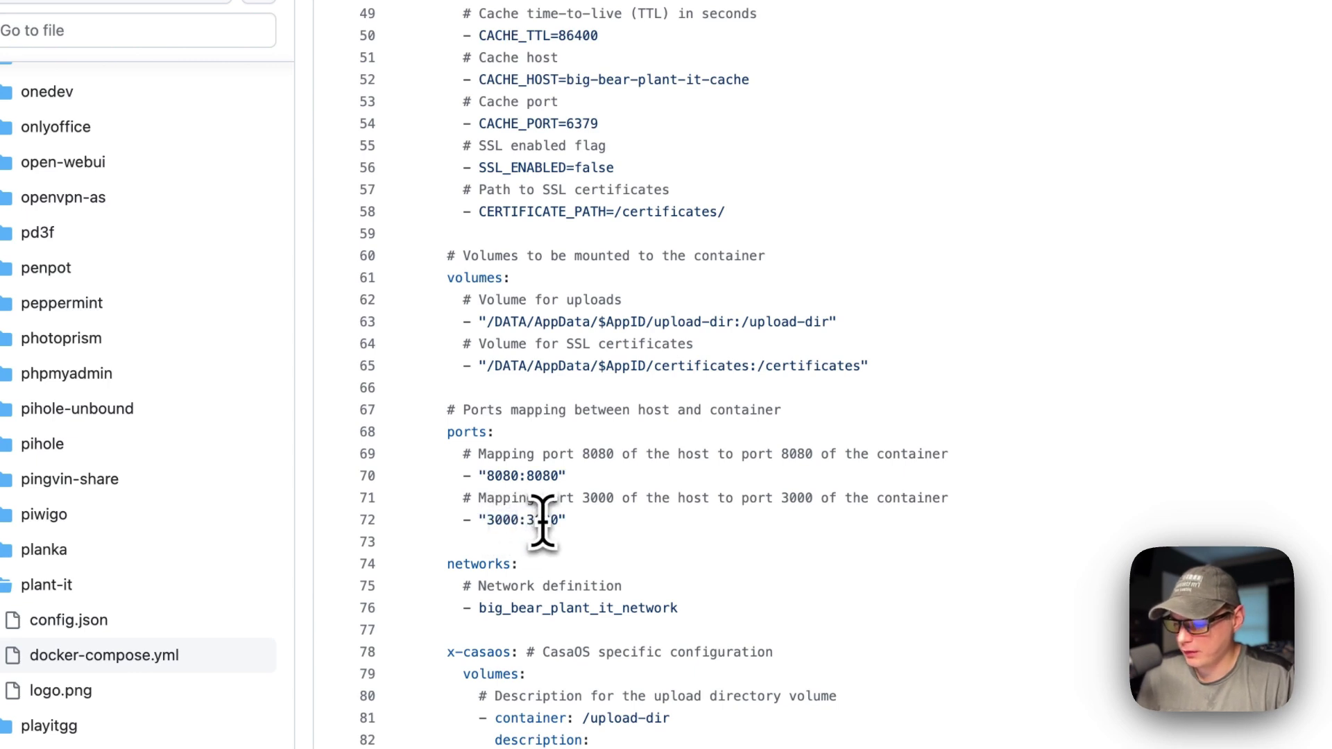
Examine the big_bear_plant_it_network definition and the CACHE_HOST and MYSQL_HOST variables that refer to other services.
scroll(547, 520, "down", 3)
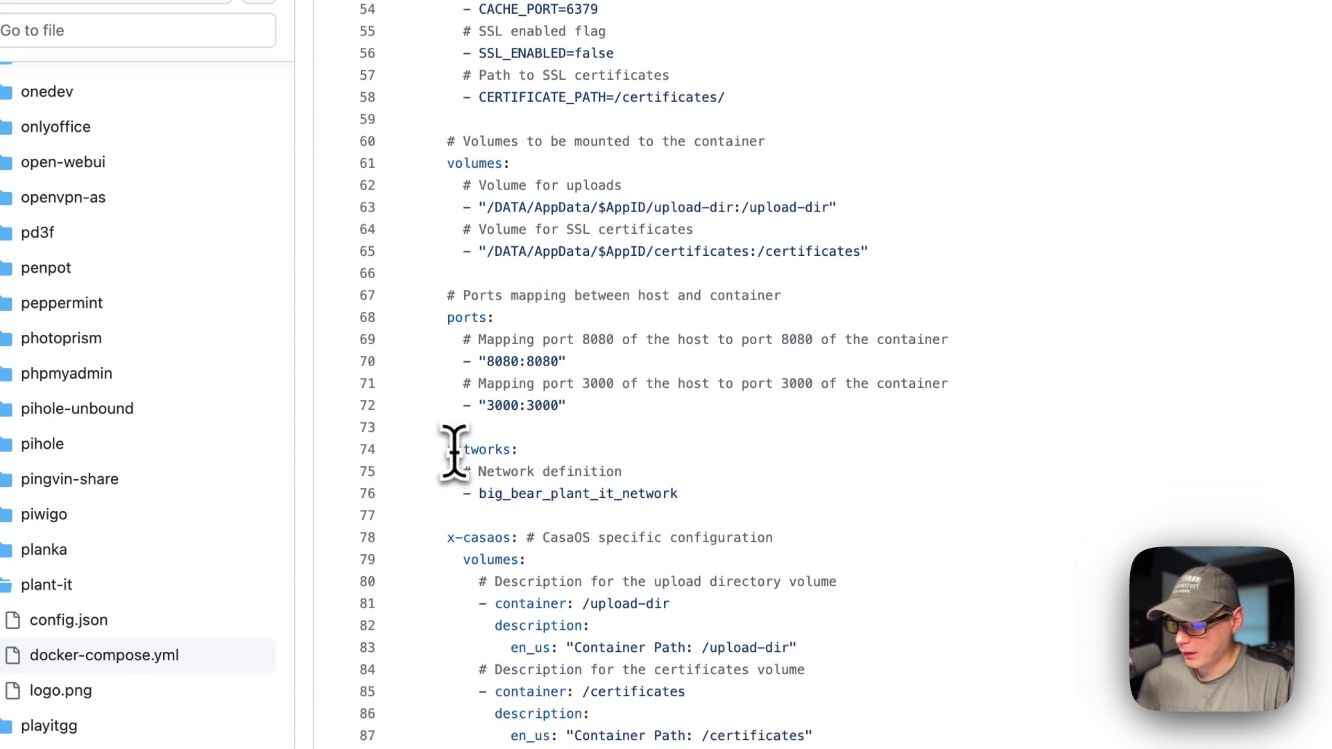
left_click_drag(448, 451, 708, 497)
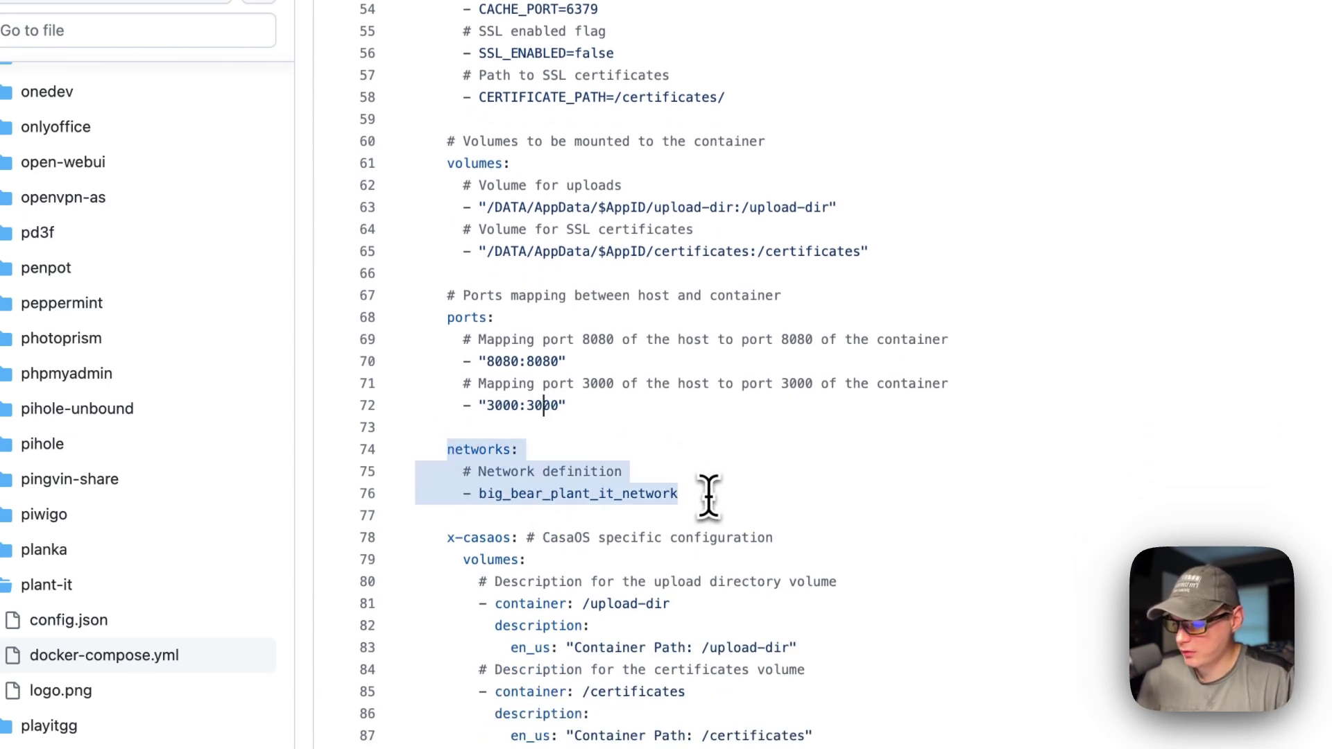
left_click(597, 496)
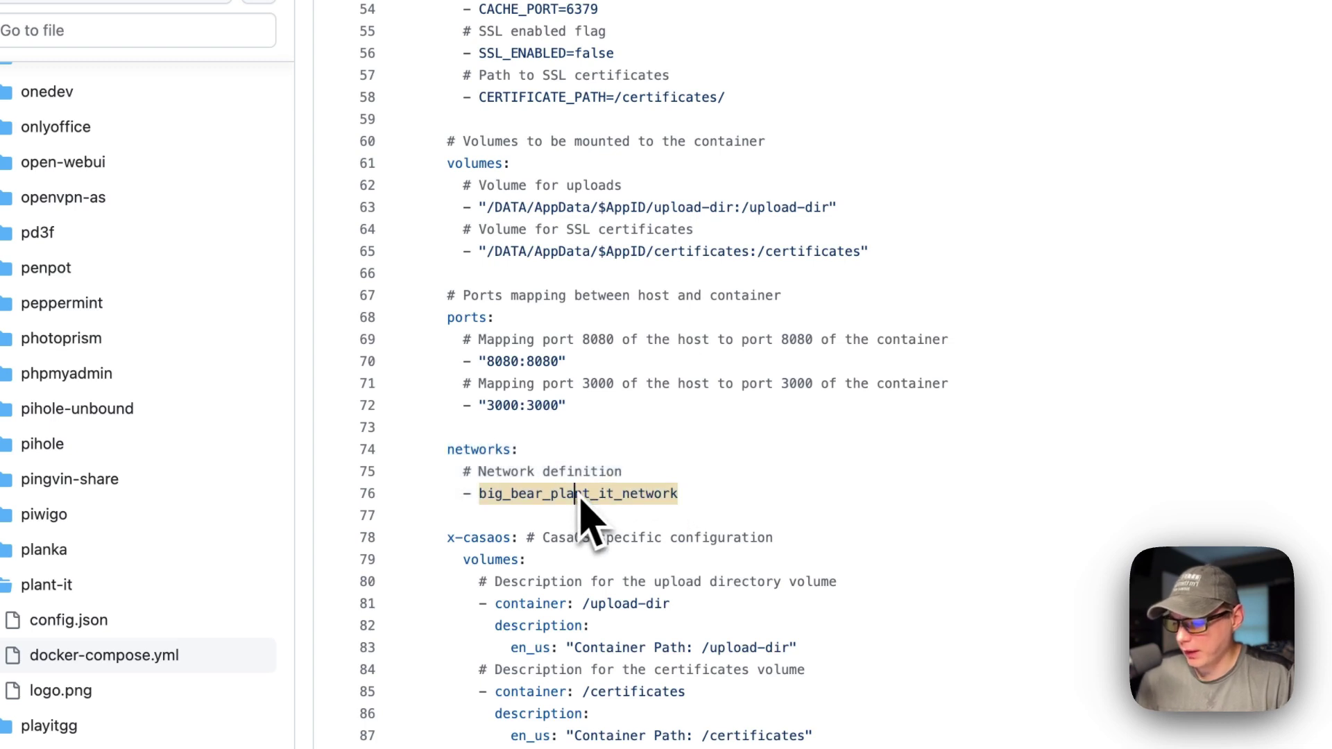
scroll(585, 517, "up", 10)
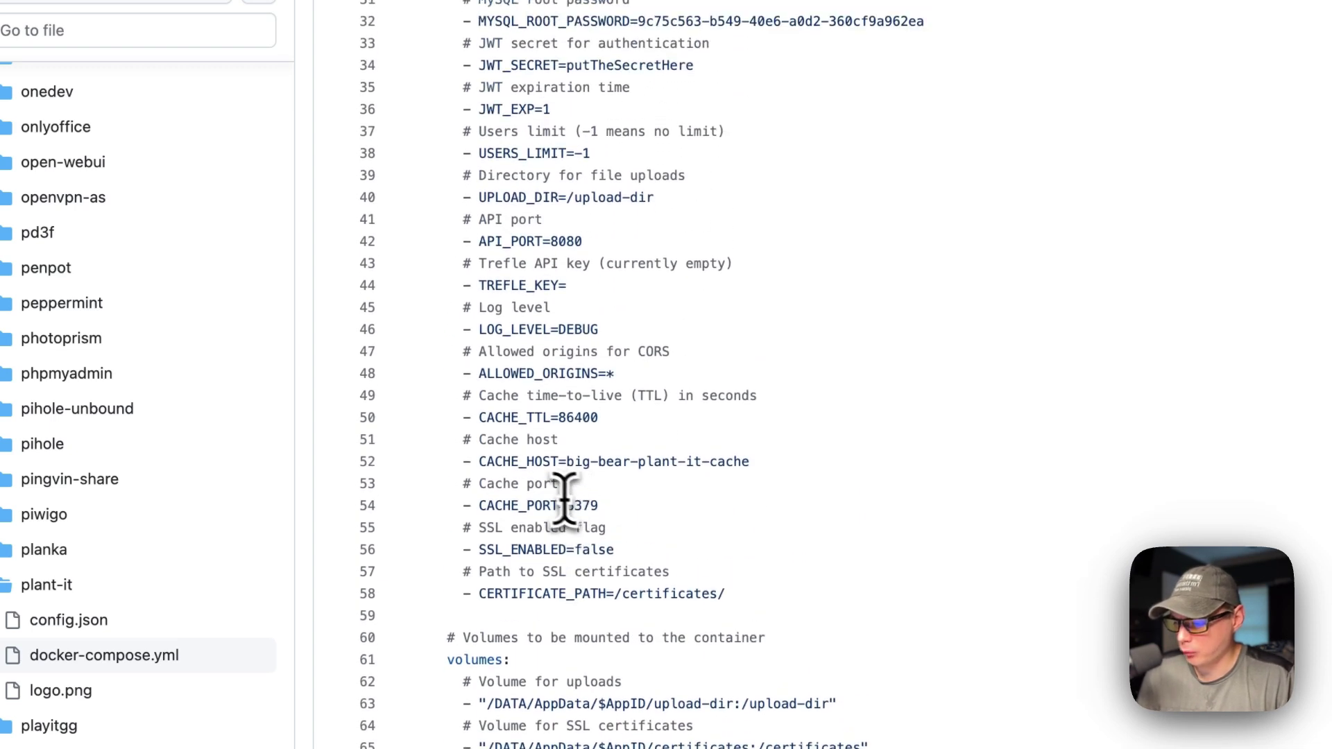
left_click_drag(567, 461, 739, 463)
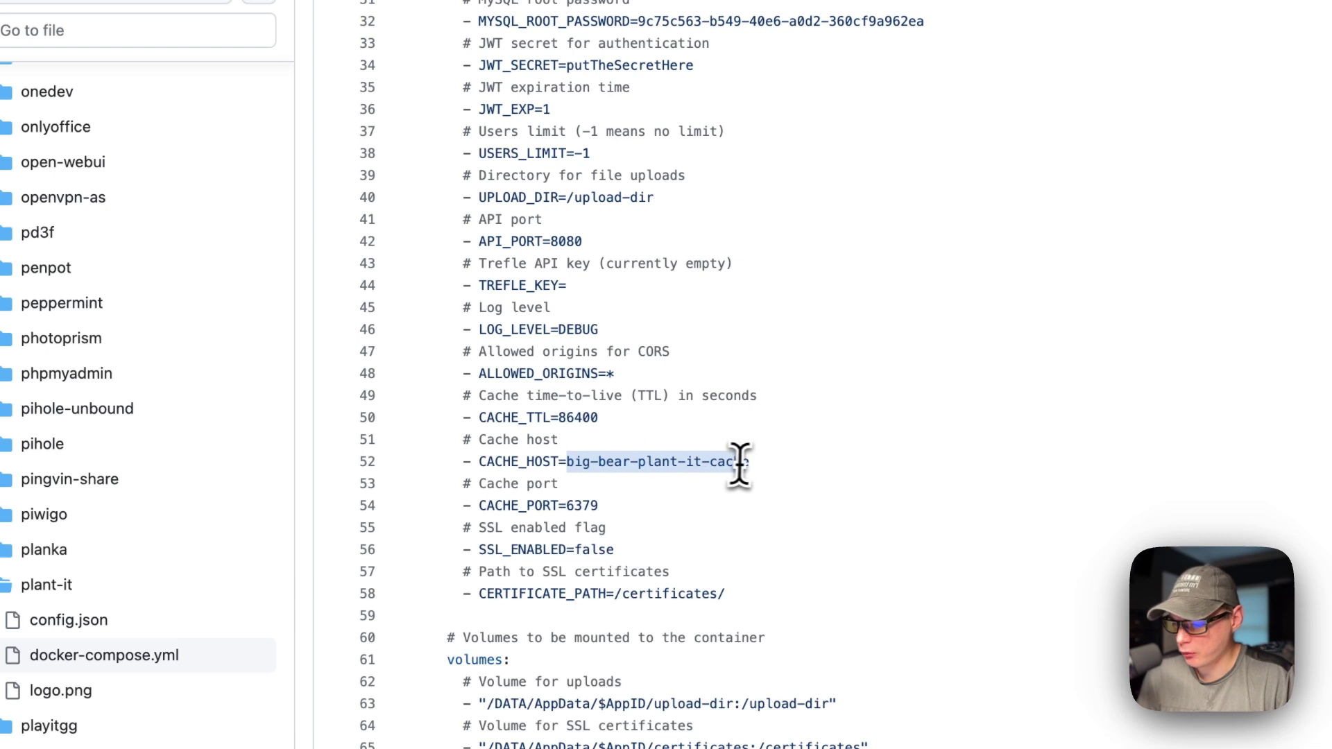
scroll(717, 440, "up", 8)
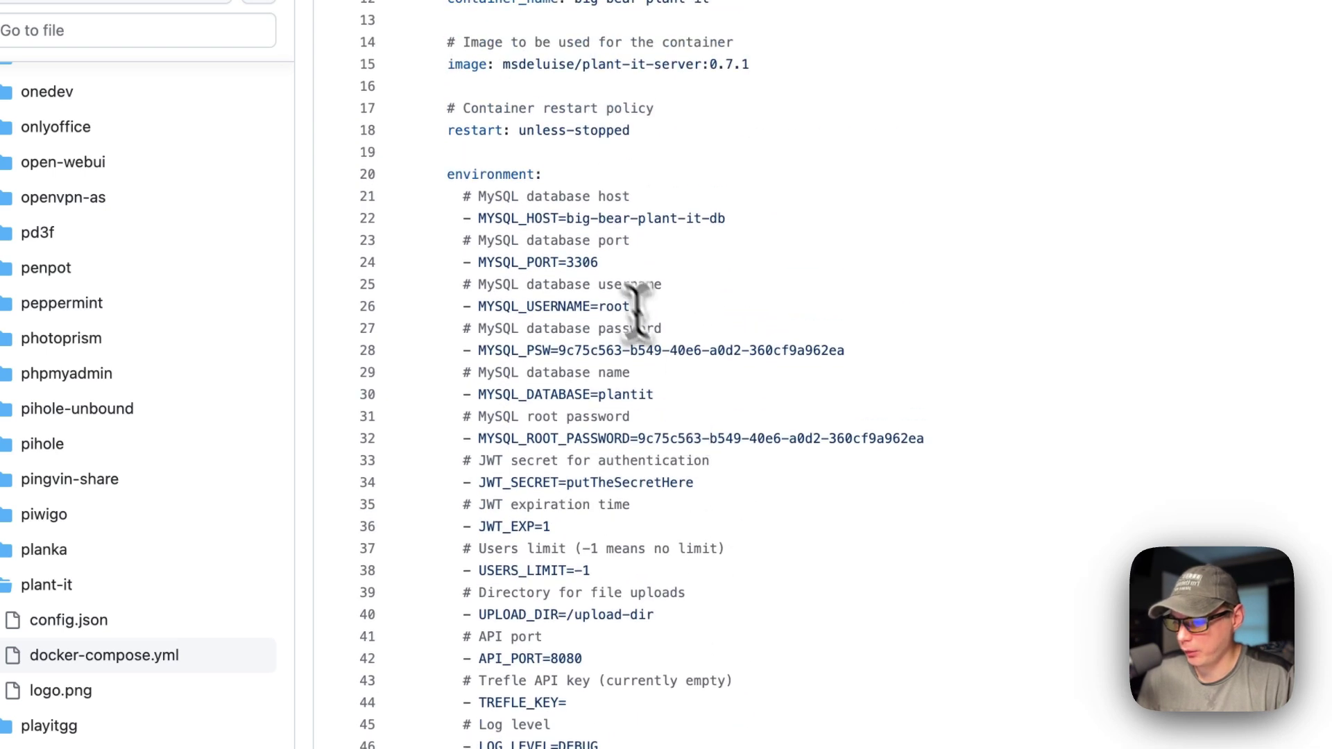
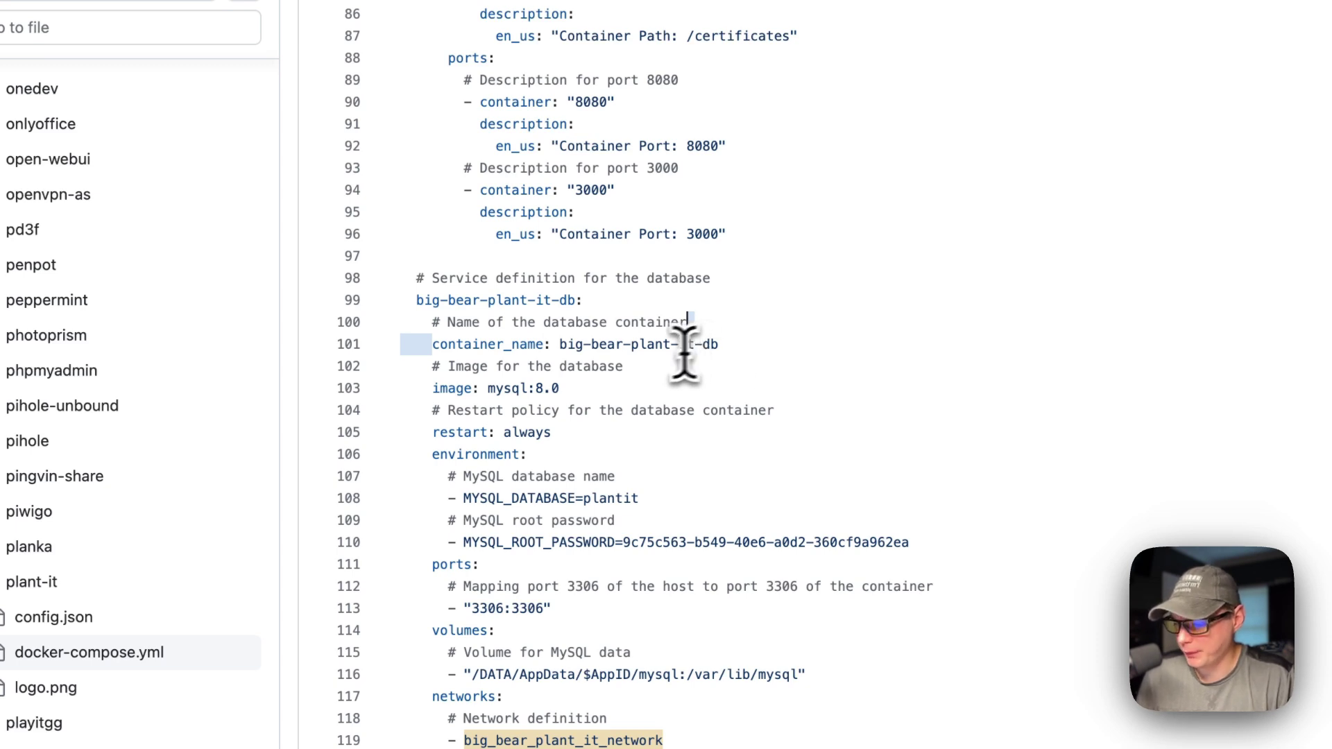
Review the image name, version tag and restart policy of the big-bear-plant-it-db service.
left_click_drag(432, 388, 788, 381)
key("Right")
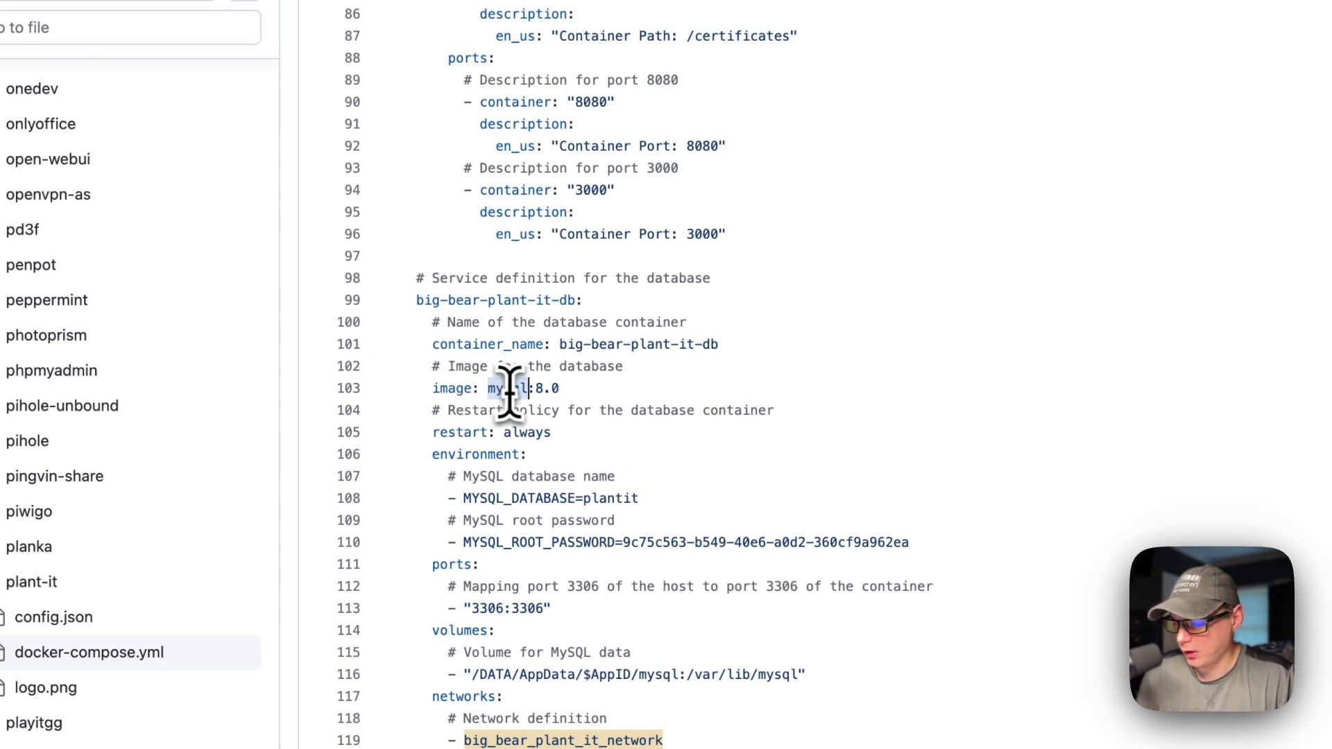
left_click_drag(536, 388, 637, 386)
scroll(636, 386, "down", 3)
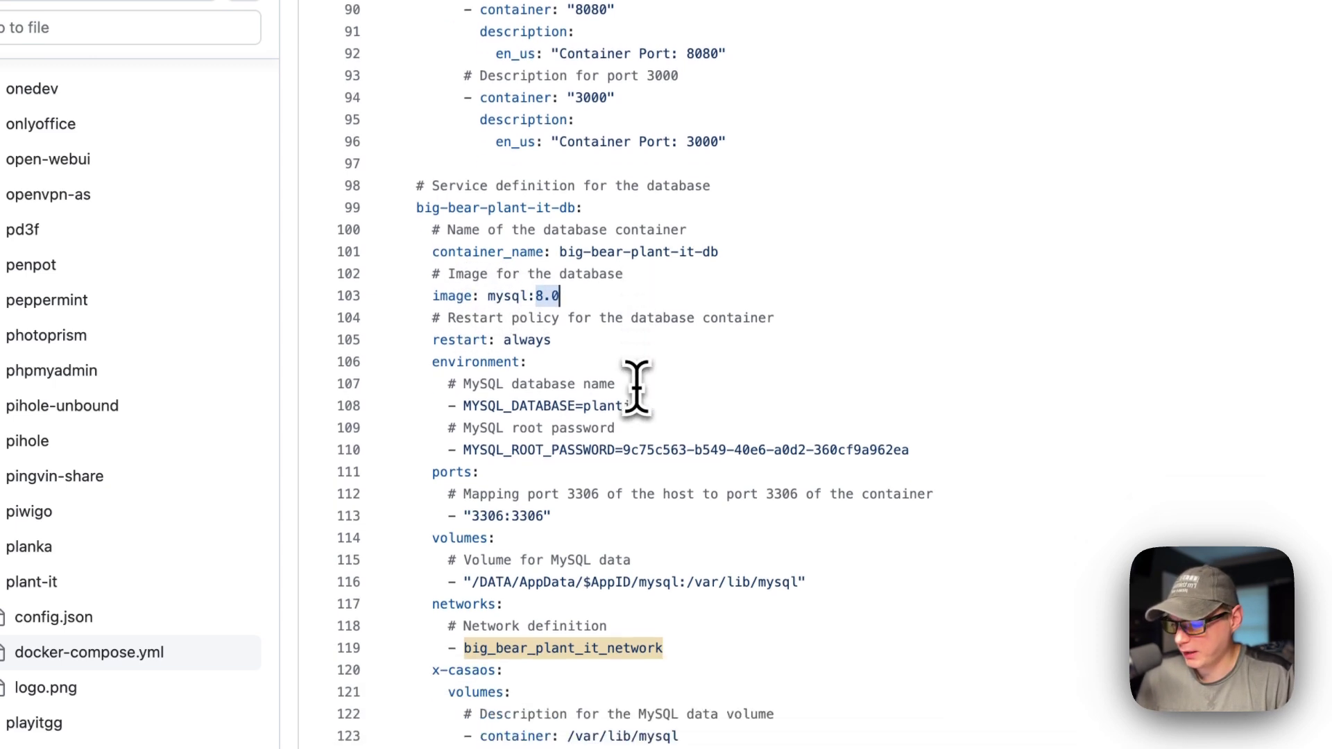
left_click_drag(433, 314, 552, 314)
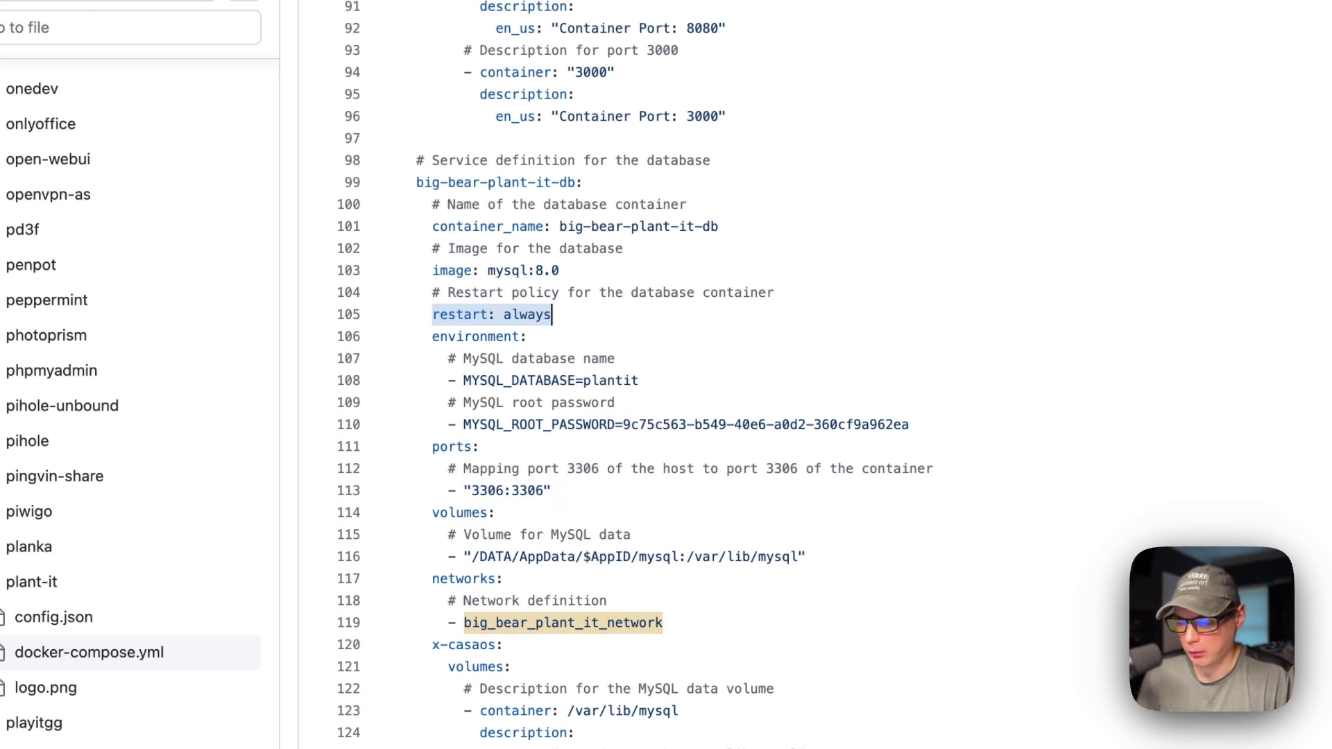
Review the database service's environment section, highlighting MYSQL_DATABASE and the MYSQL_ROOT_PASSWORD value.
left_click_drag(432, 338, 741, 424)
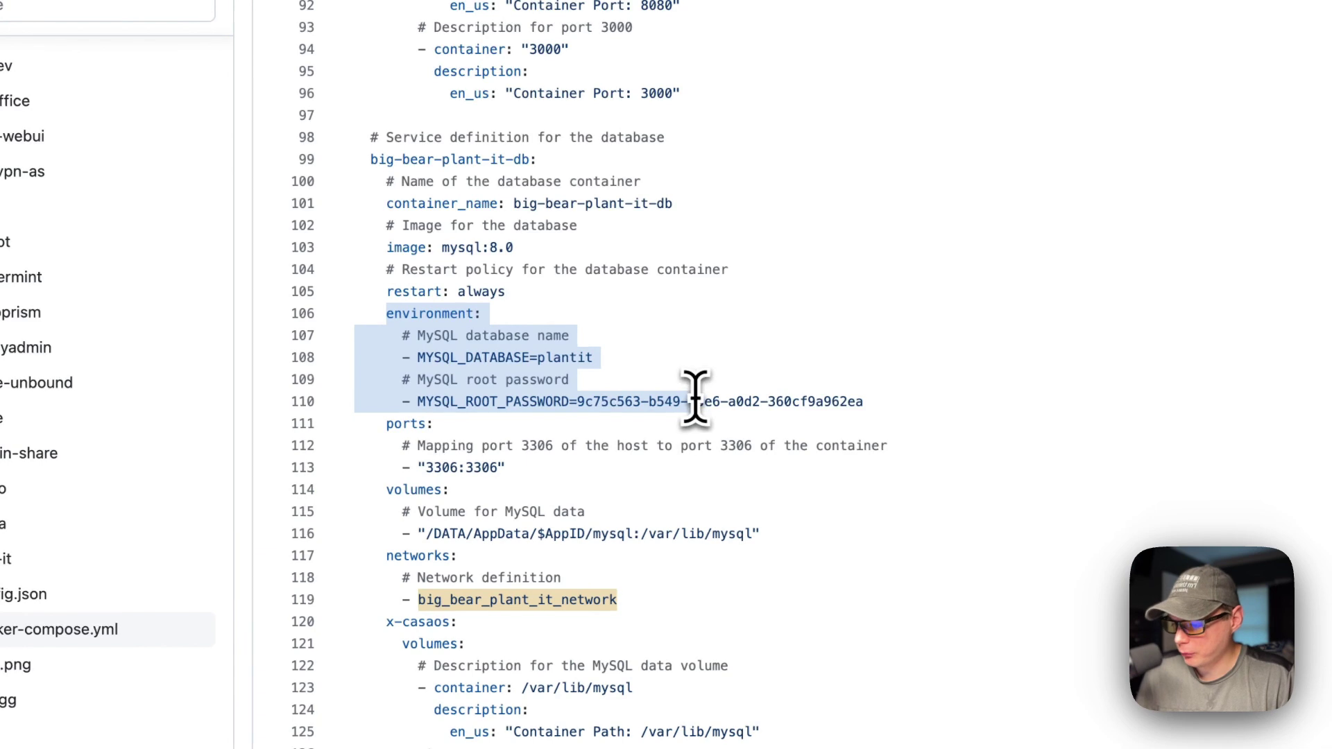
left_click(481, 362)
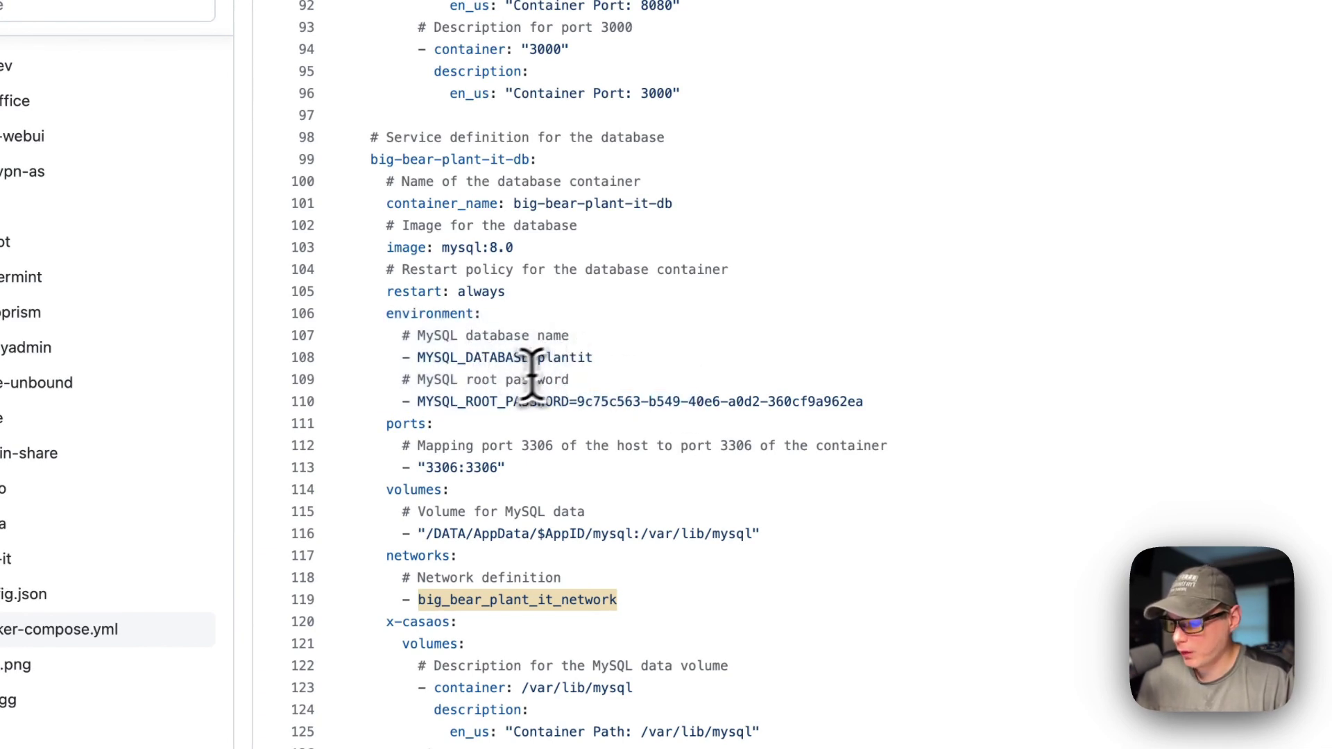
double_click(445, 402)
left_click_drag(578, 403, 895, 403)
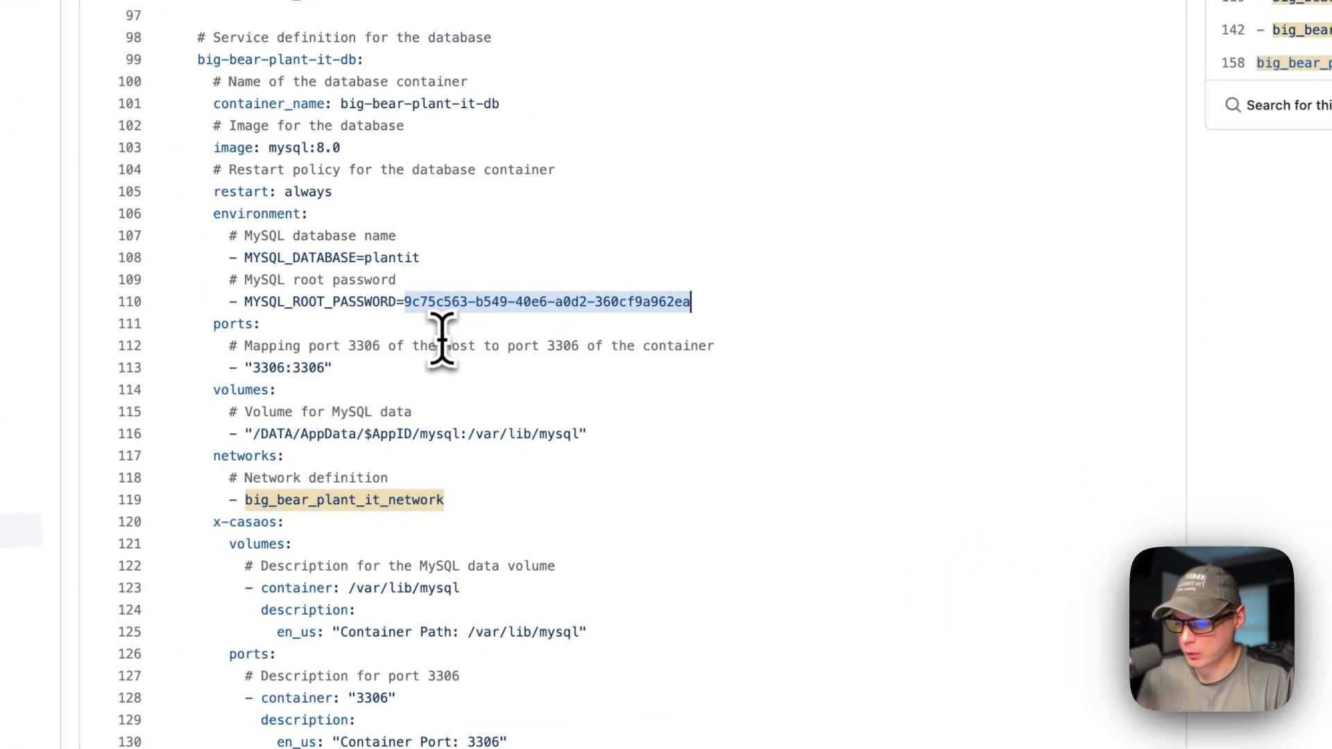
left_click(521, 304)
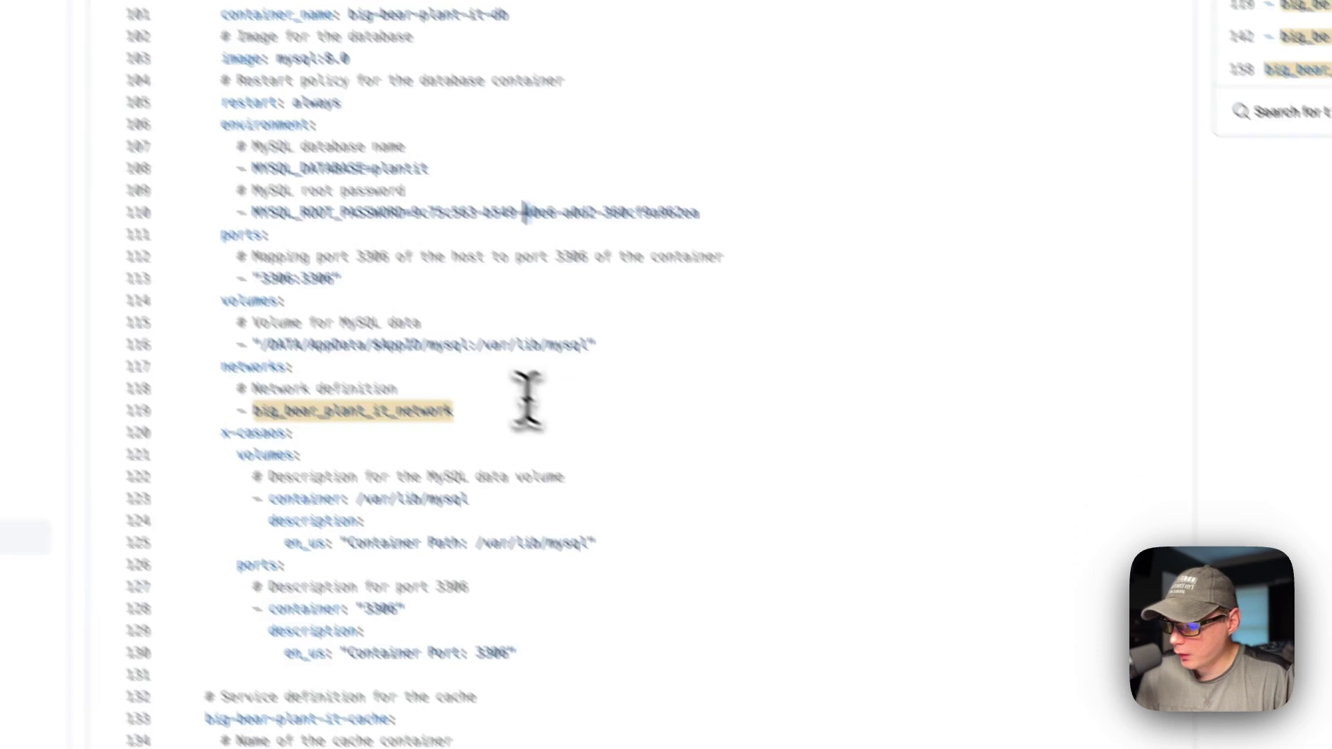
Check the host and container sides of the database service's 3306 port mapping.
left_click_drag(419, 387, 496, 437)
left_click(473, 435)
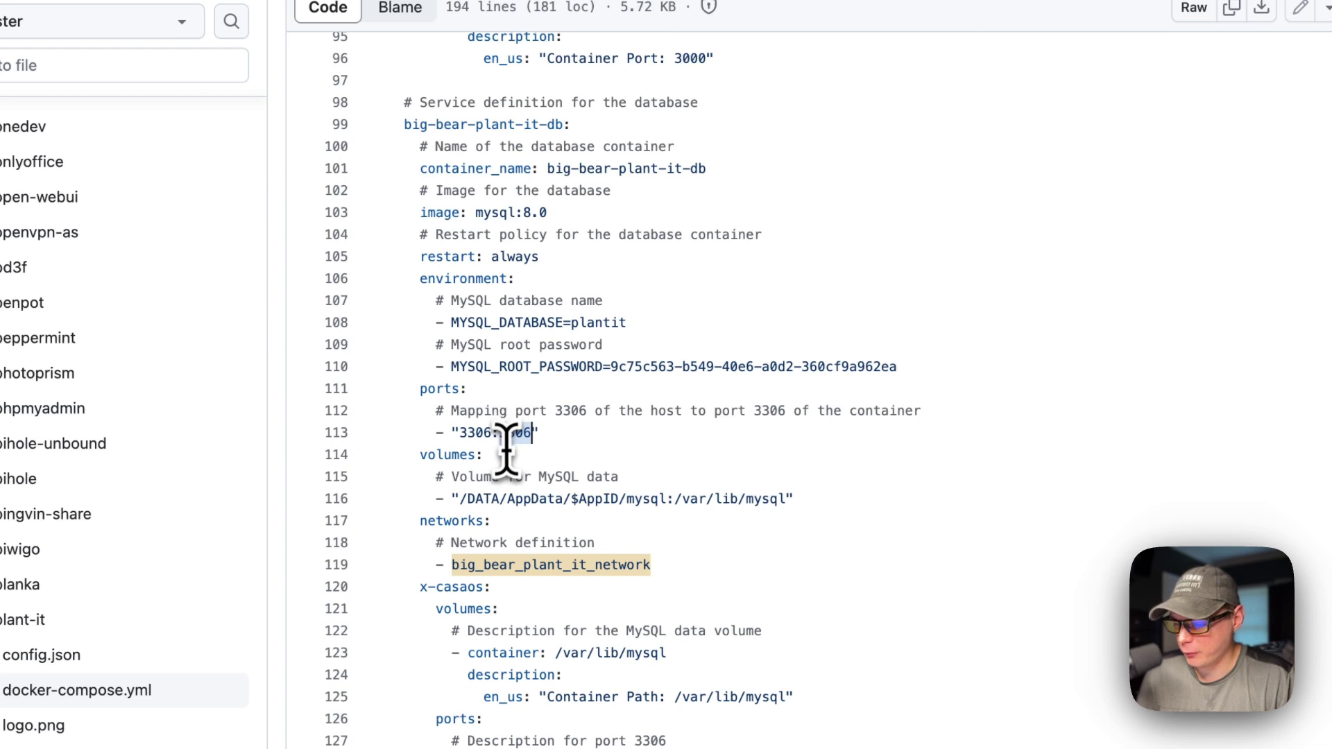
scroll(506, 458, "down", 3)
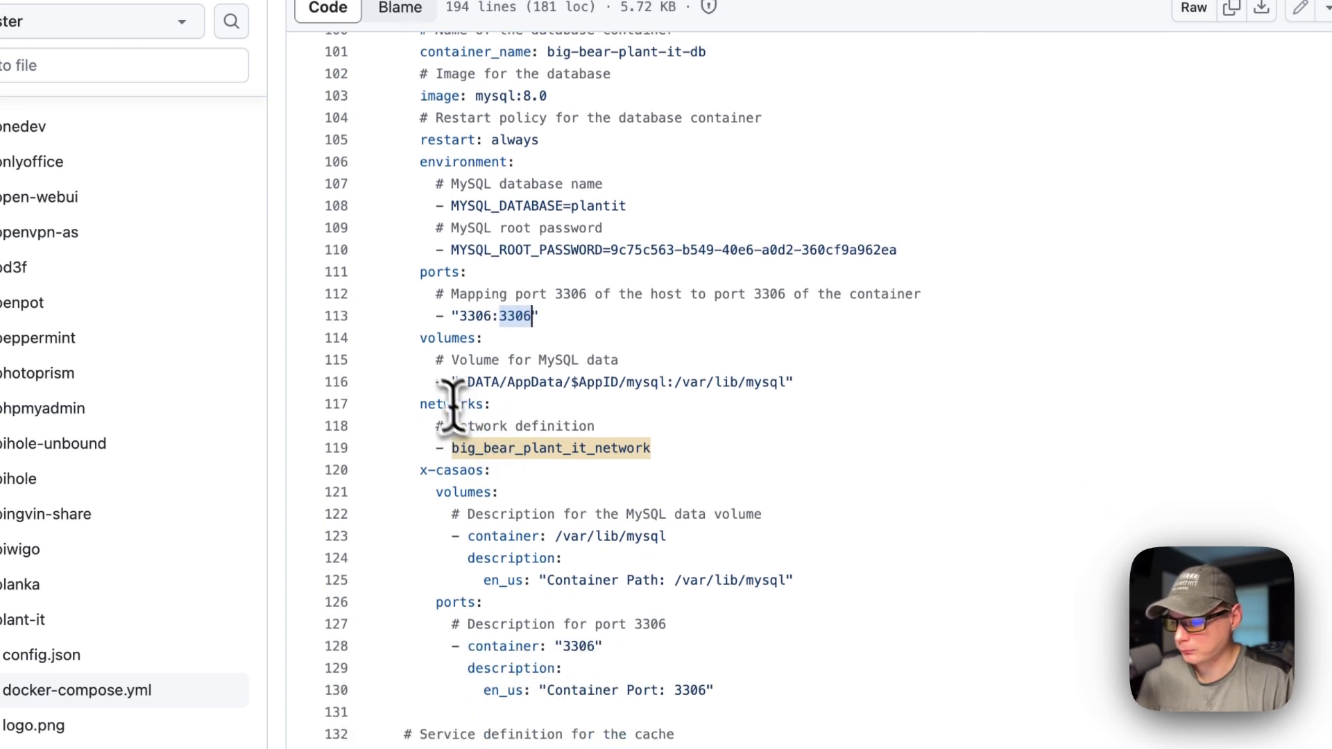
Review the database service's volume mapping, highlighting the host path, the /var/lib/mysql container path and the $AppID variable.
left_click_drag(421, 345, 698, 380)
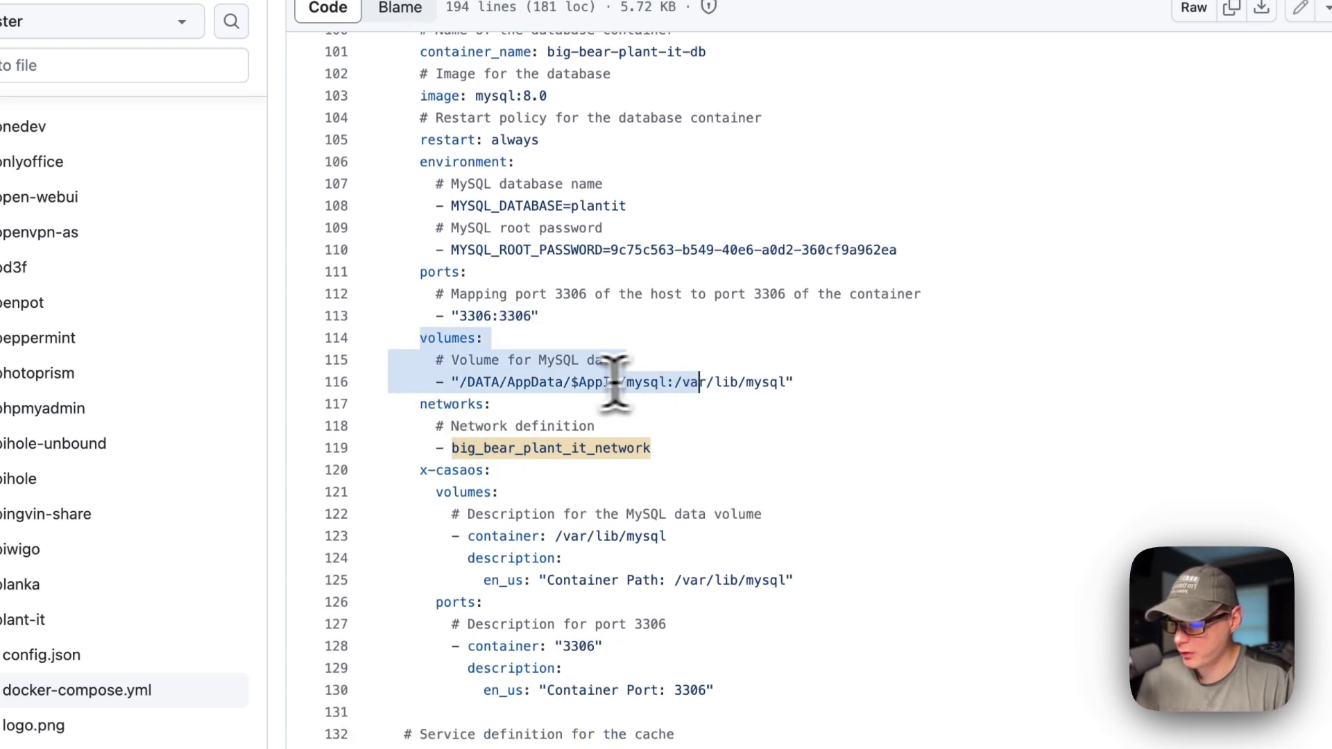
left_click(480, 381)
left_click_drag(459, 382, 682, 382)
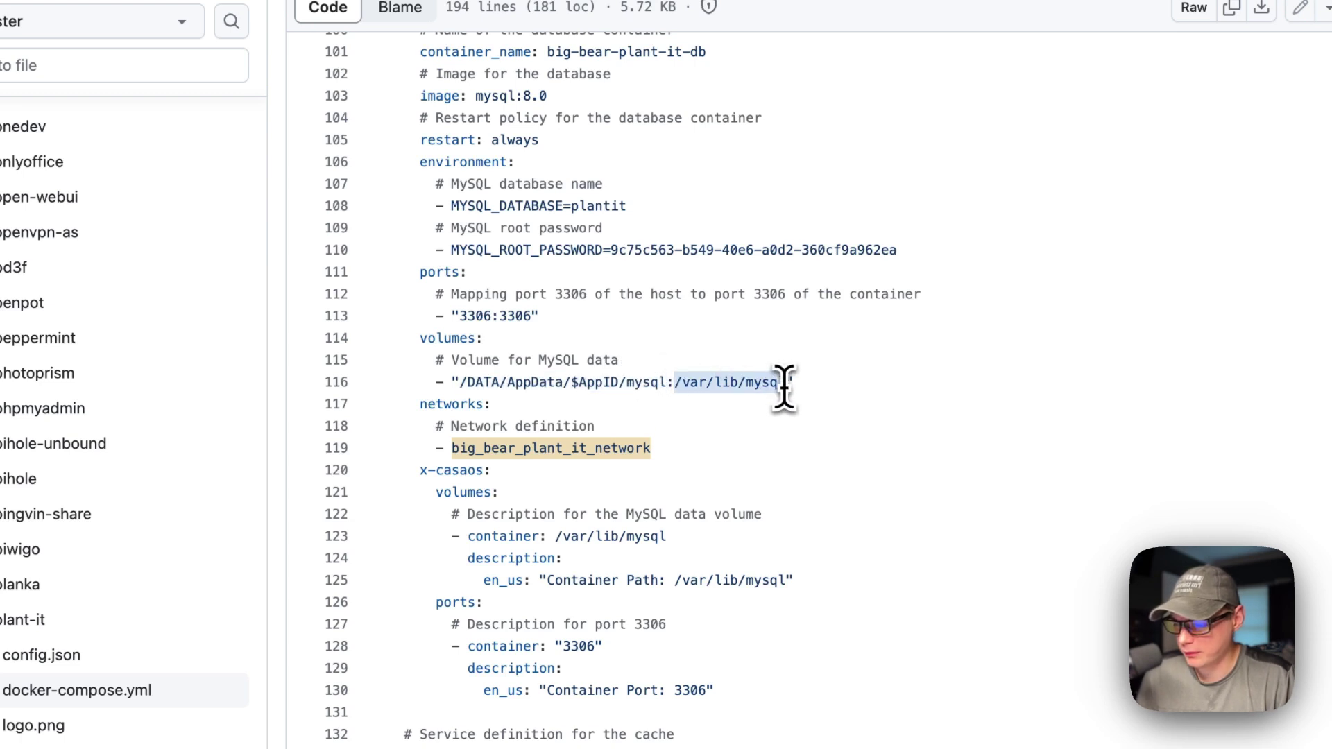
double_click(597, 382)
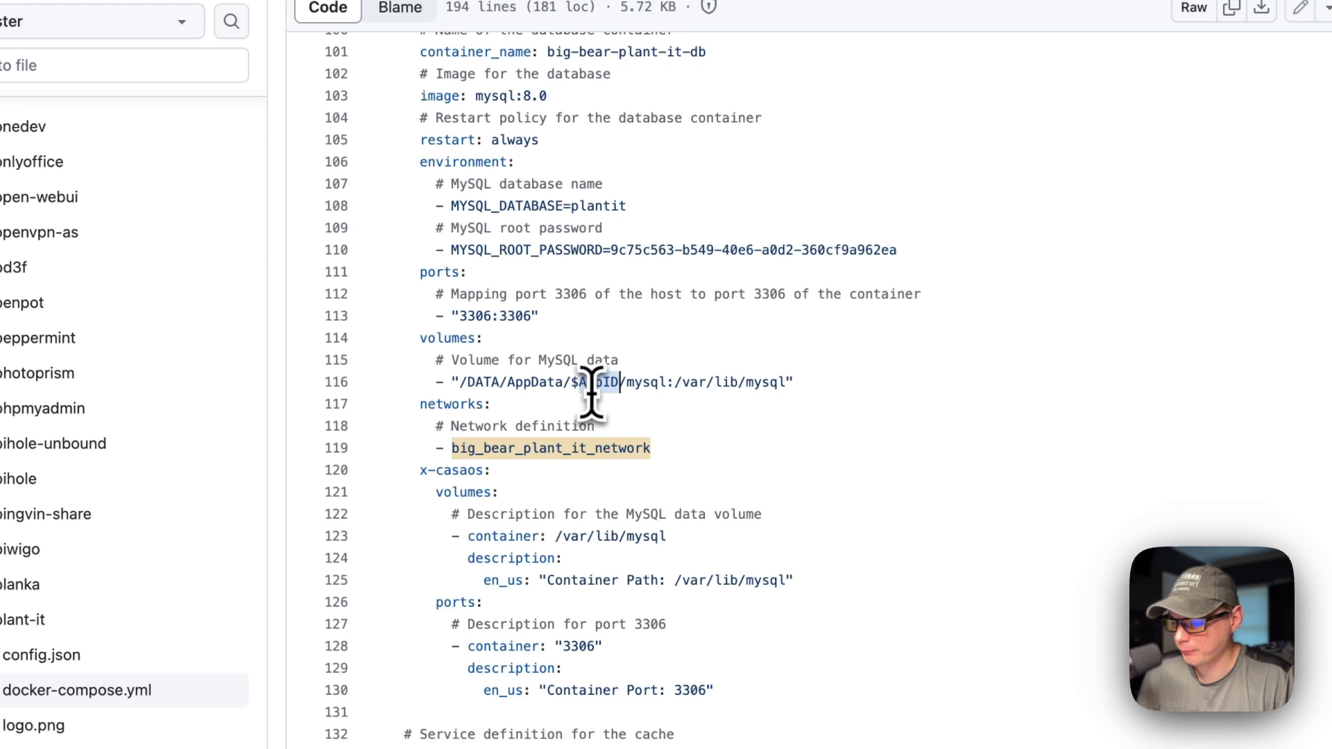
Examine the database service's big_bear_plant_it_network entry and compare it with the network entry of the main service.
scroll(591, 392, "down", 3)
left_click_drag(419, 295, 655, 331)
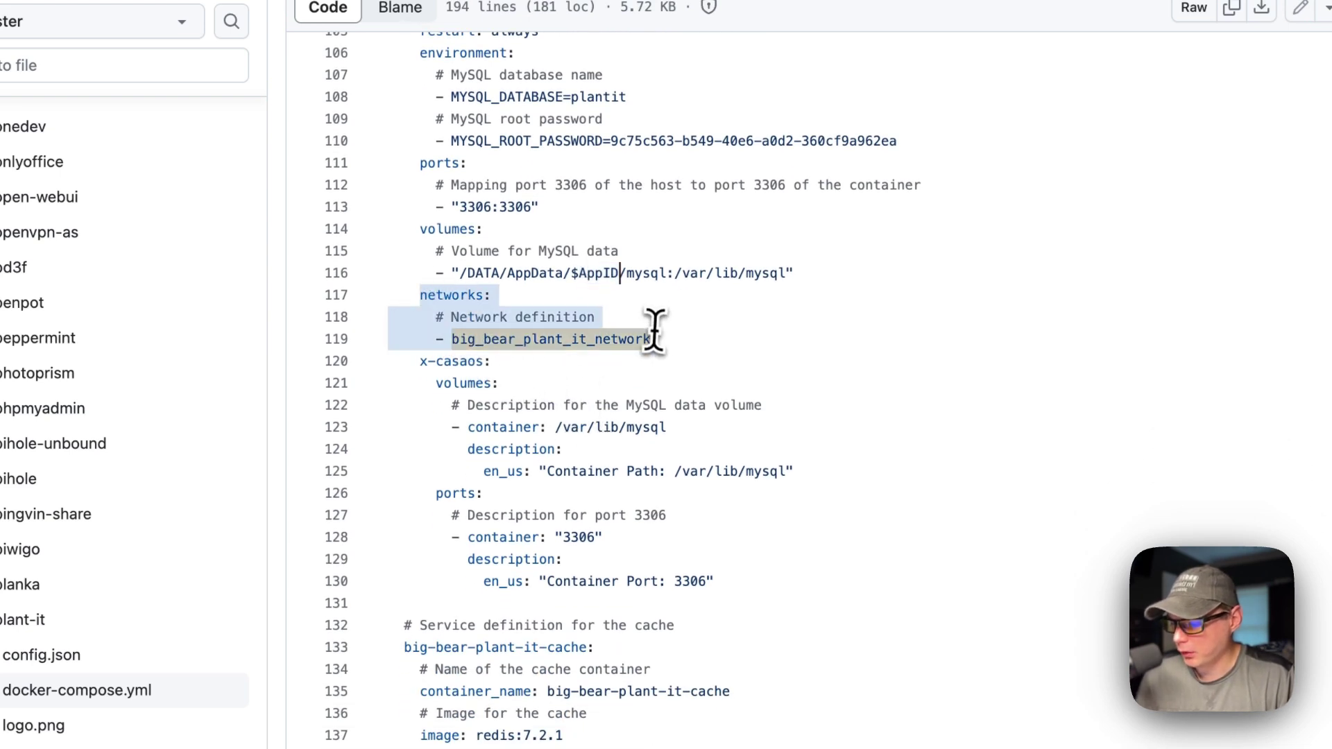
double_click(557, 340)
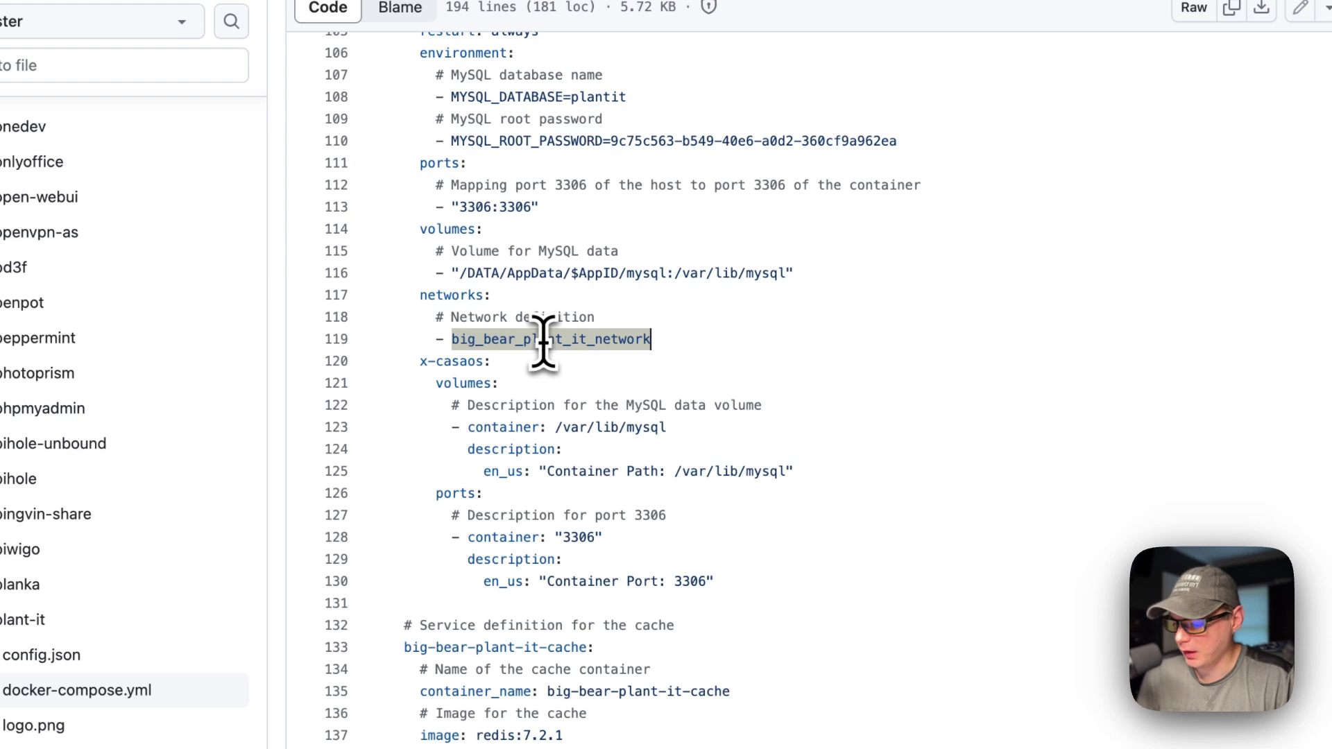
scroll(543, 340, "down", 1)
scroll(543, 340, "up", 15)
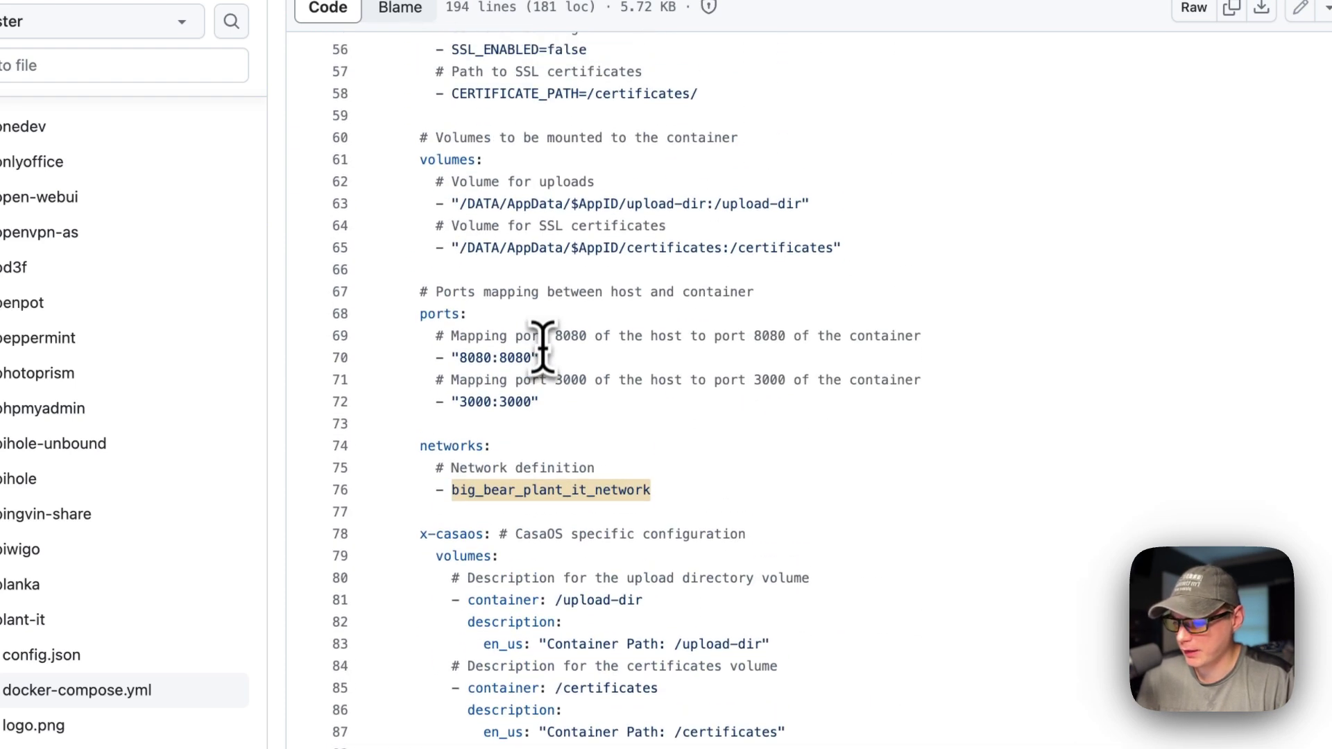
scroll(543, 347, "up", 1)
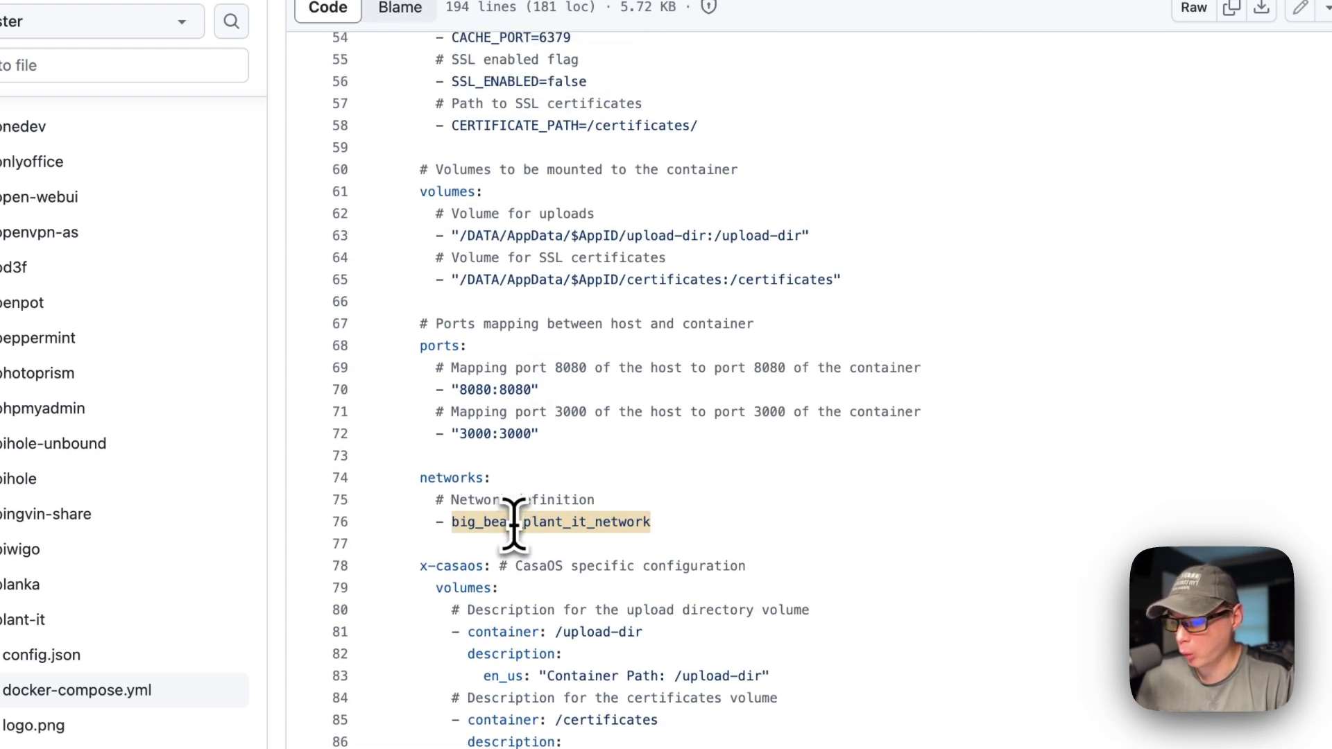
scroll(514, 524, "down", 1)
scroll(514, 523, "up", 2)
scroll(514, 519, "up", 3)
scroll(530, 363, "down", 15)
scroll(534, 379, "up", 15)
scroll(593, 347, "down", 7)
scroll(634, 360, "down", 15)
scroll(603, 540, "down", 3)
scroll(608, 416, "up", 7)
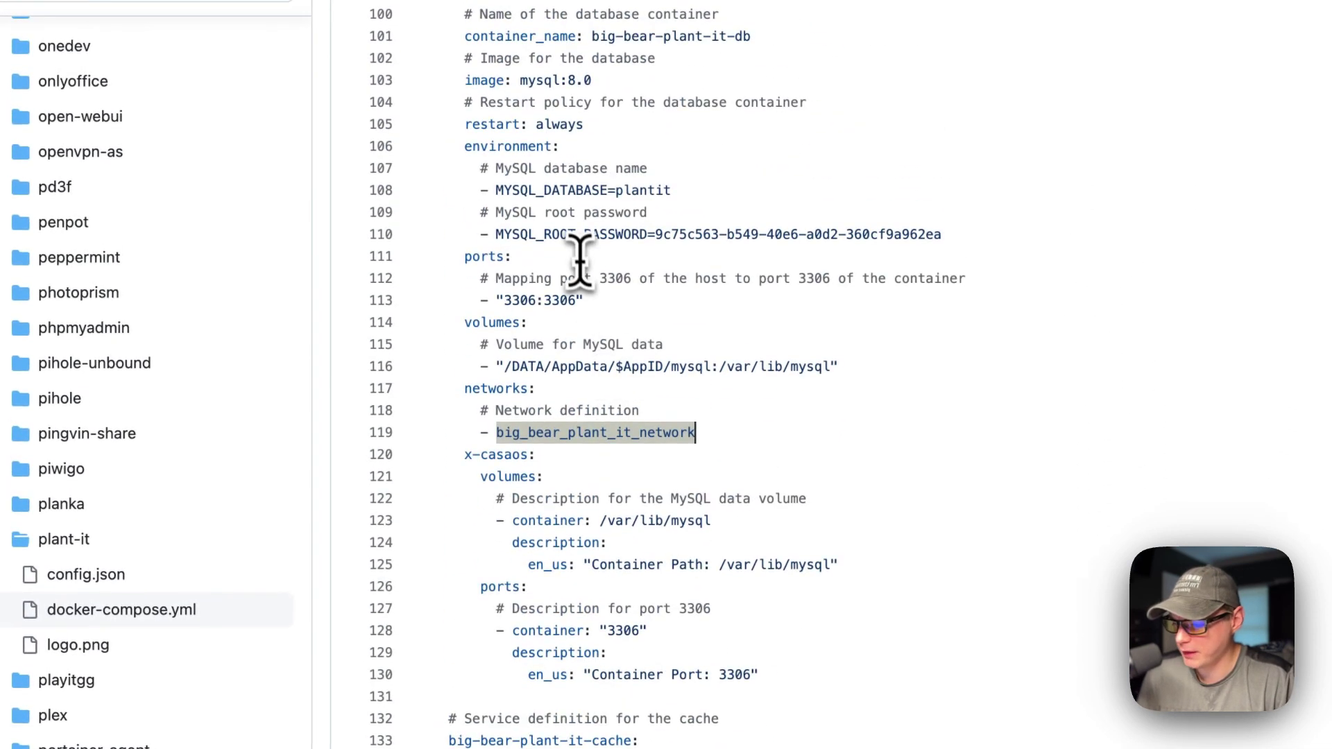
Review the database service's x-casaos section with its MySQL volume and port 3306 descriptions.
scroll(580, 262, "down", 1)
scroll(625, 347, "up", 6)
scroll(659, 410, "down", 7)
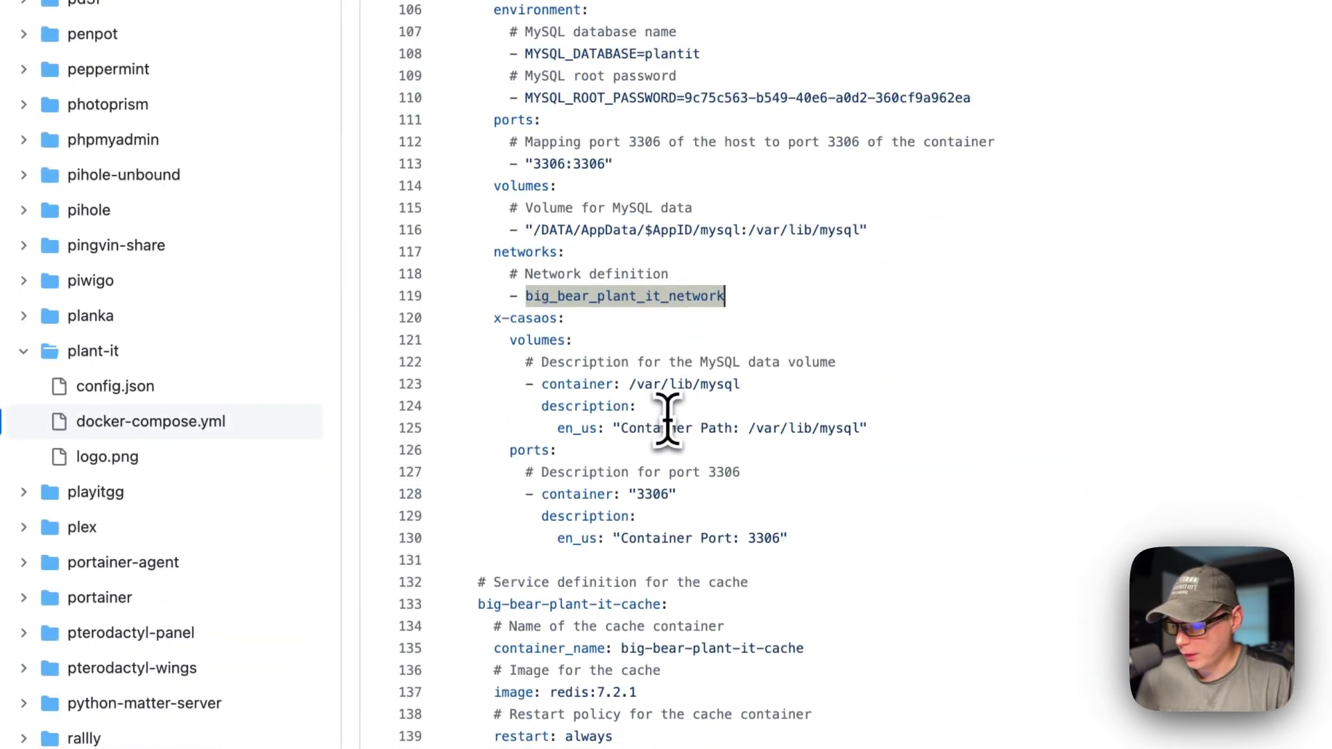
left_click_drag(493, 317, 824, 551)
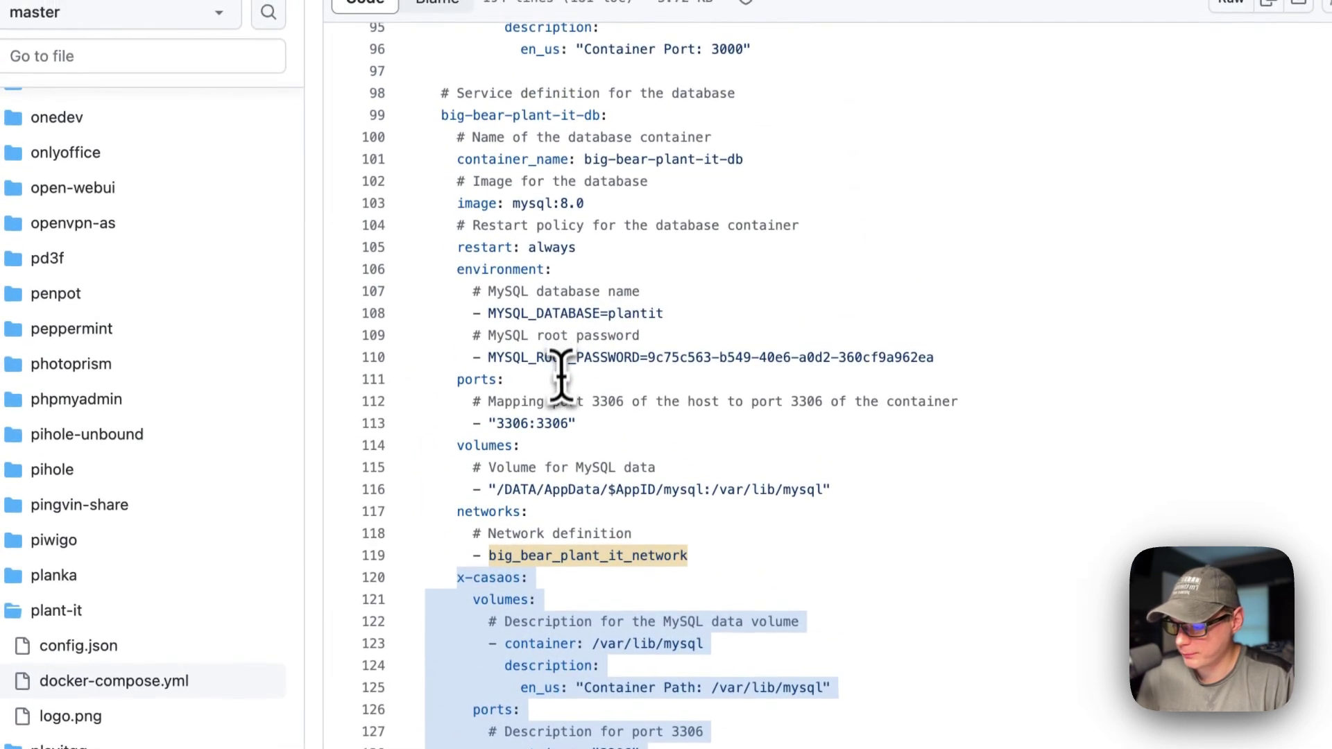
scroll(534, 111, "down", 3)
Review the big-bear-plant-it-cache service's container name, redis image, version tag and restart policy.
scroll(512, 478, "down", 6)
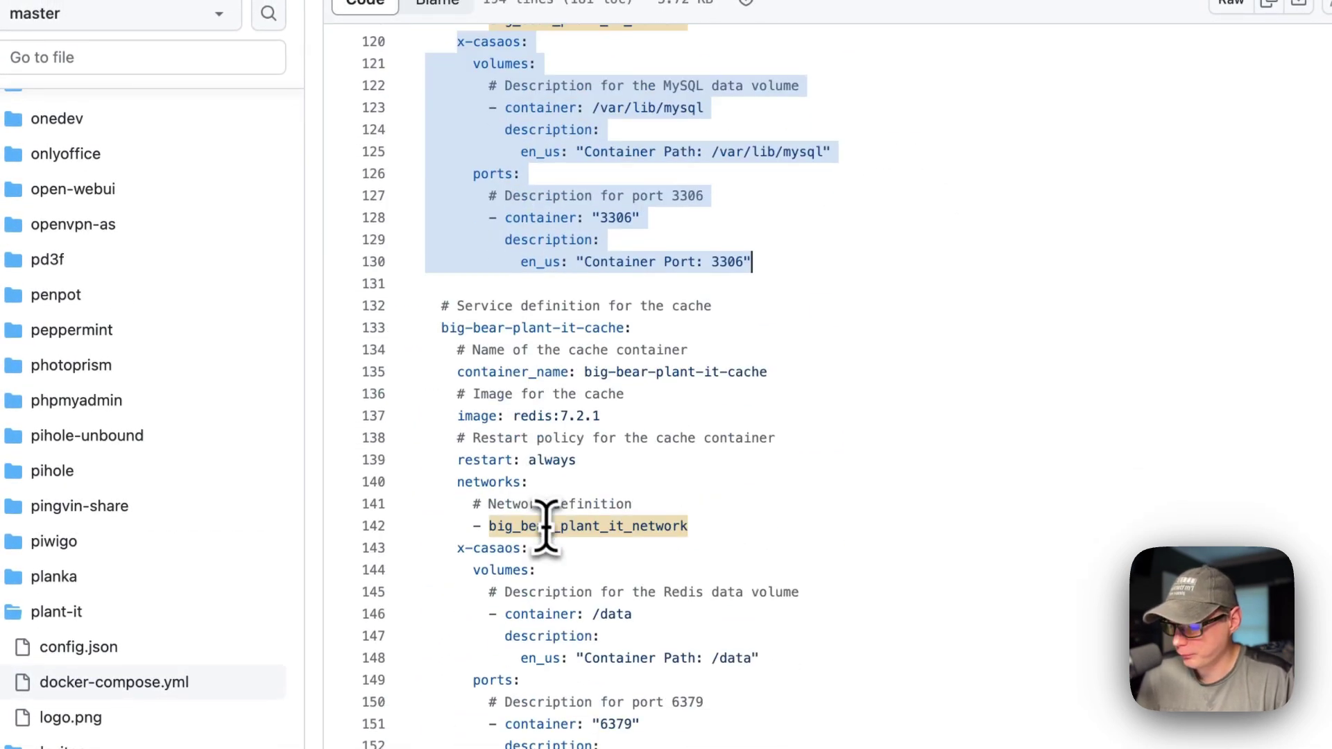
left_click_drag(442, 216, 787, 677)
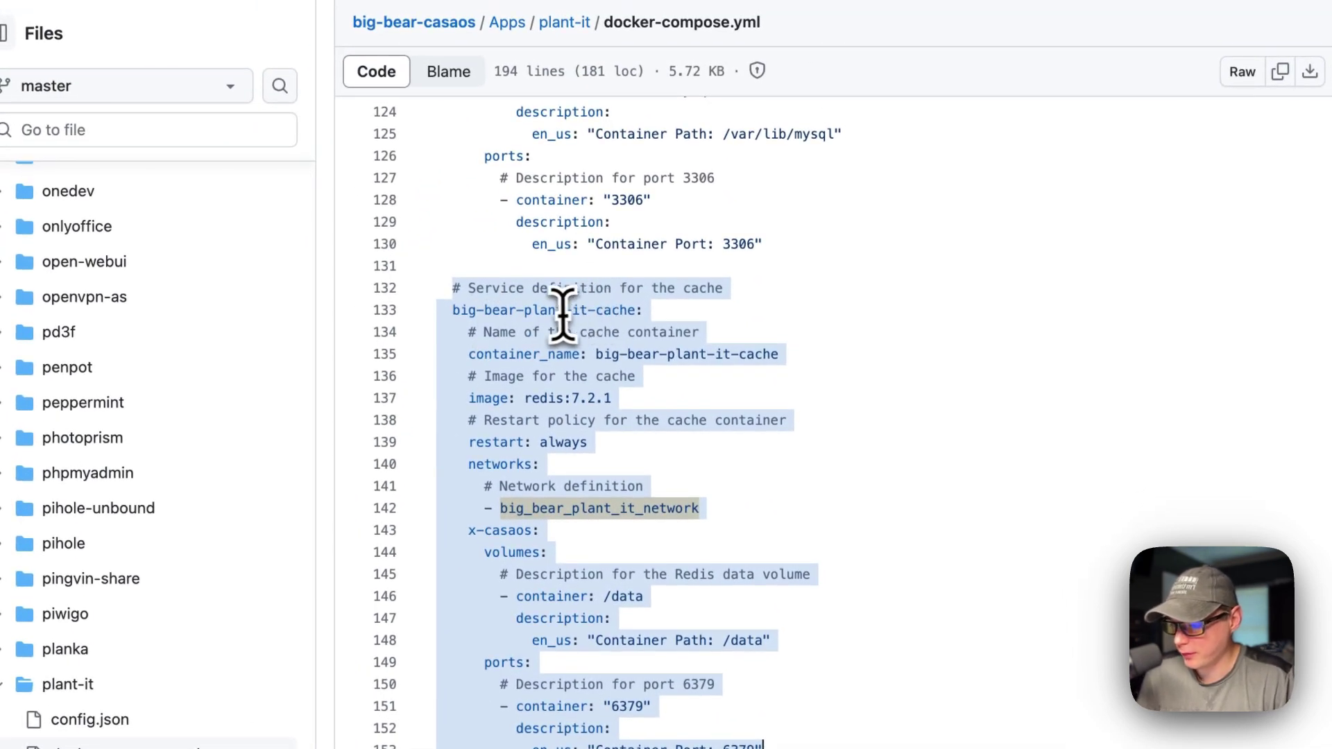
left_click_drag(470, 354, 812, 355)
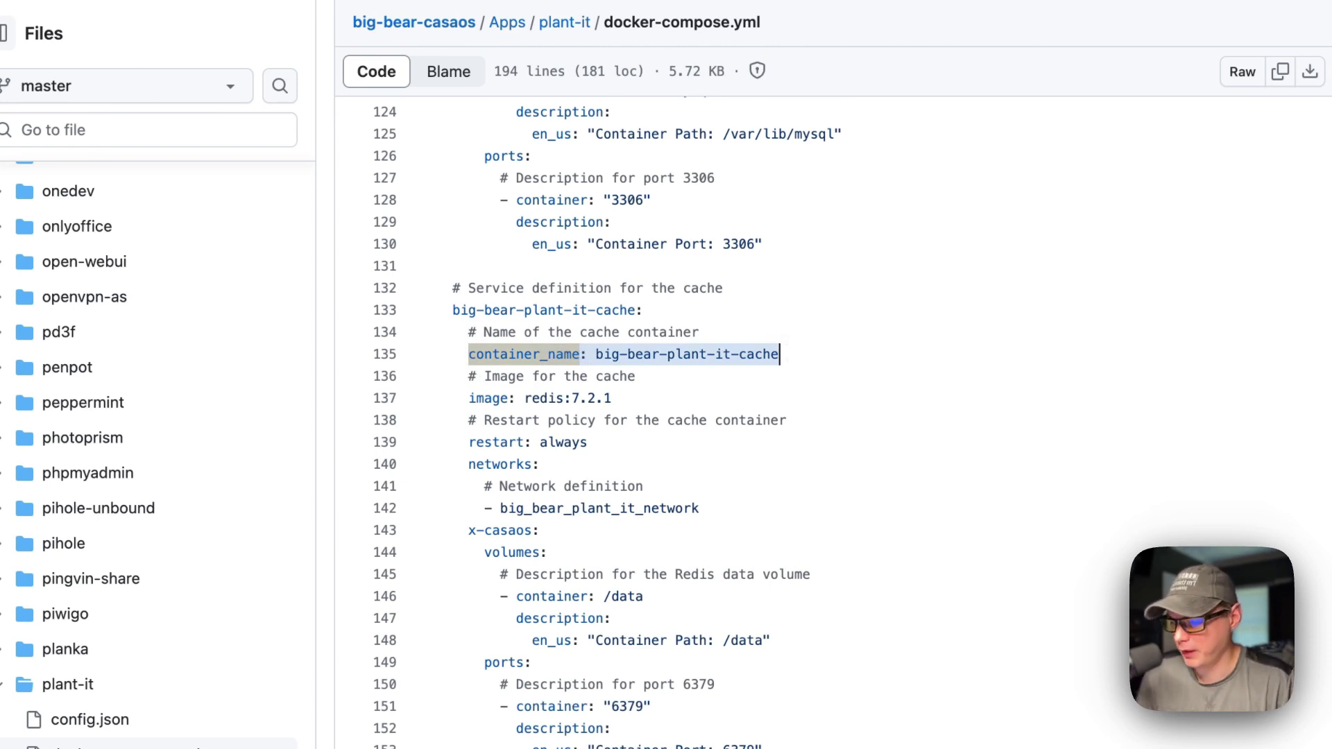
left_click_drag(469, 376, 668, 418)
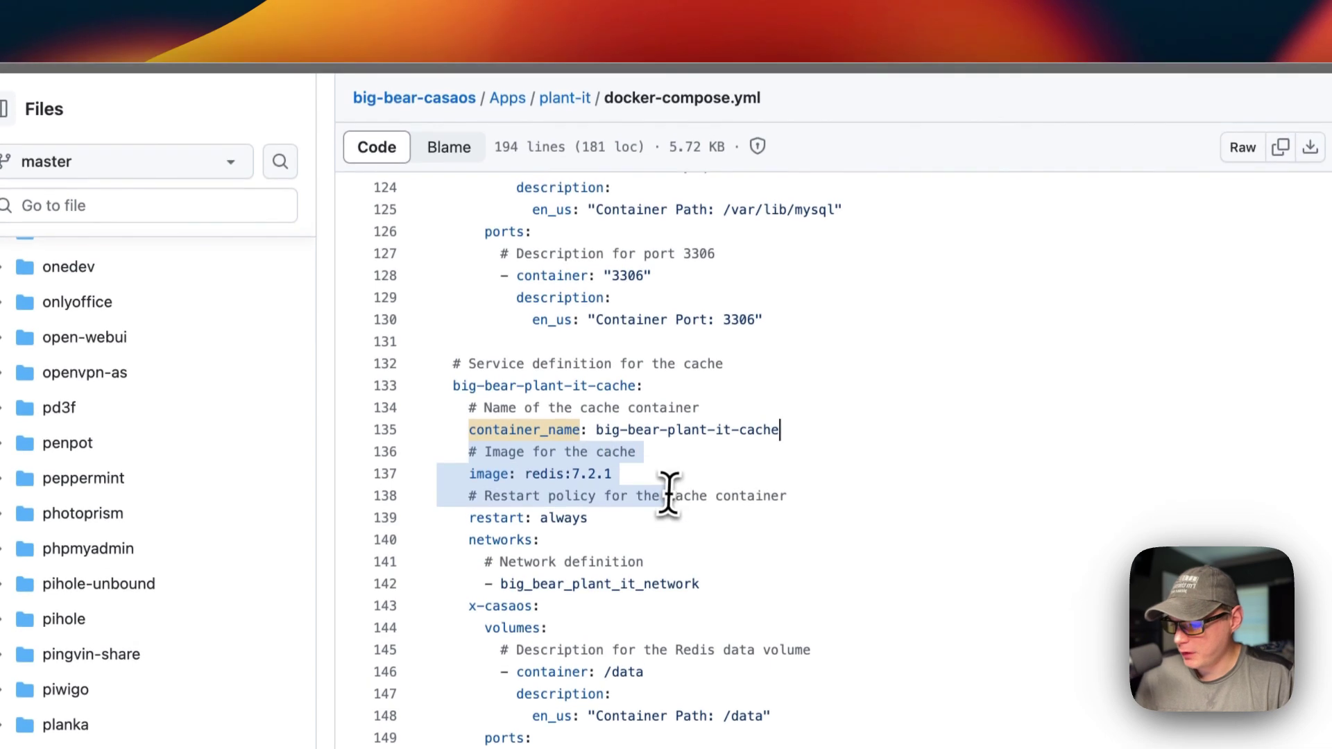
left_click(550, 478)
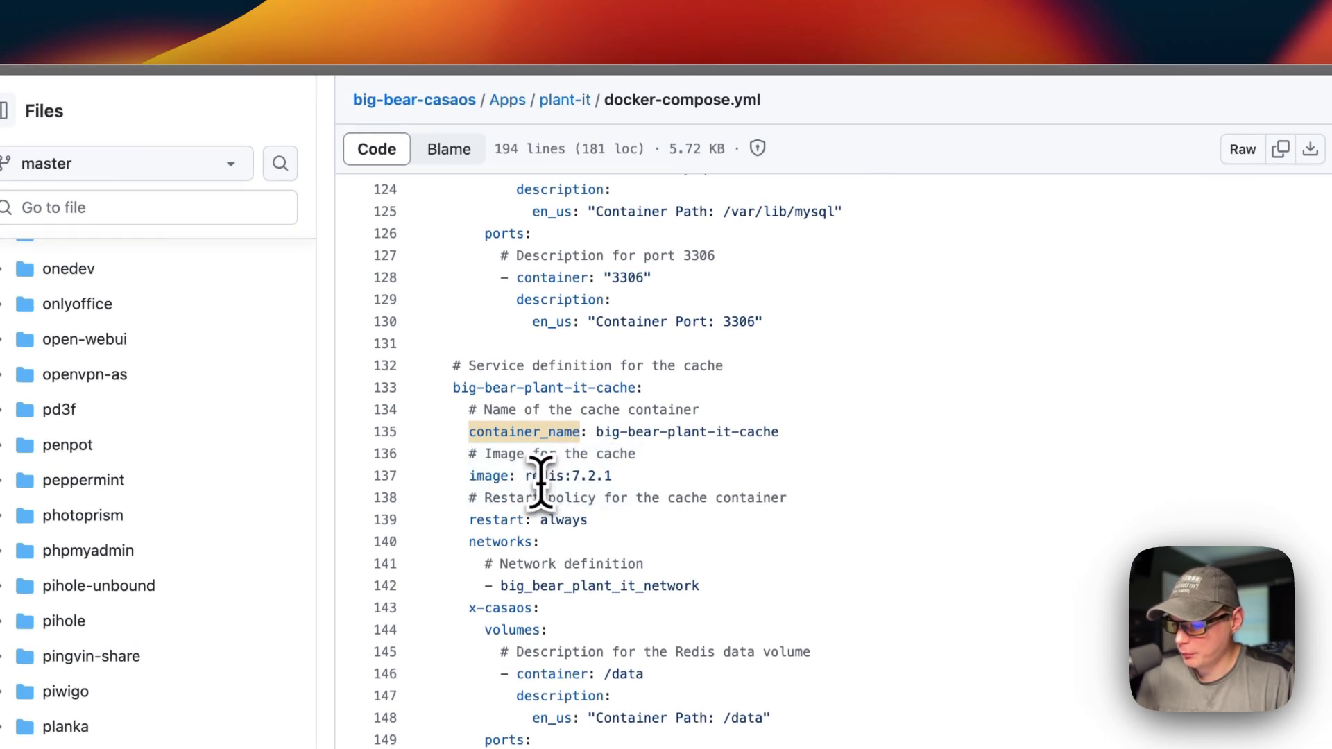
left_click(525, 475)
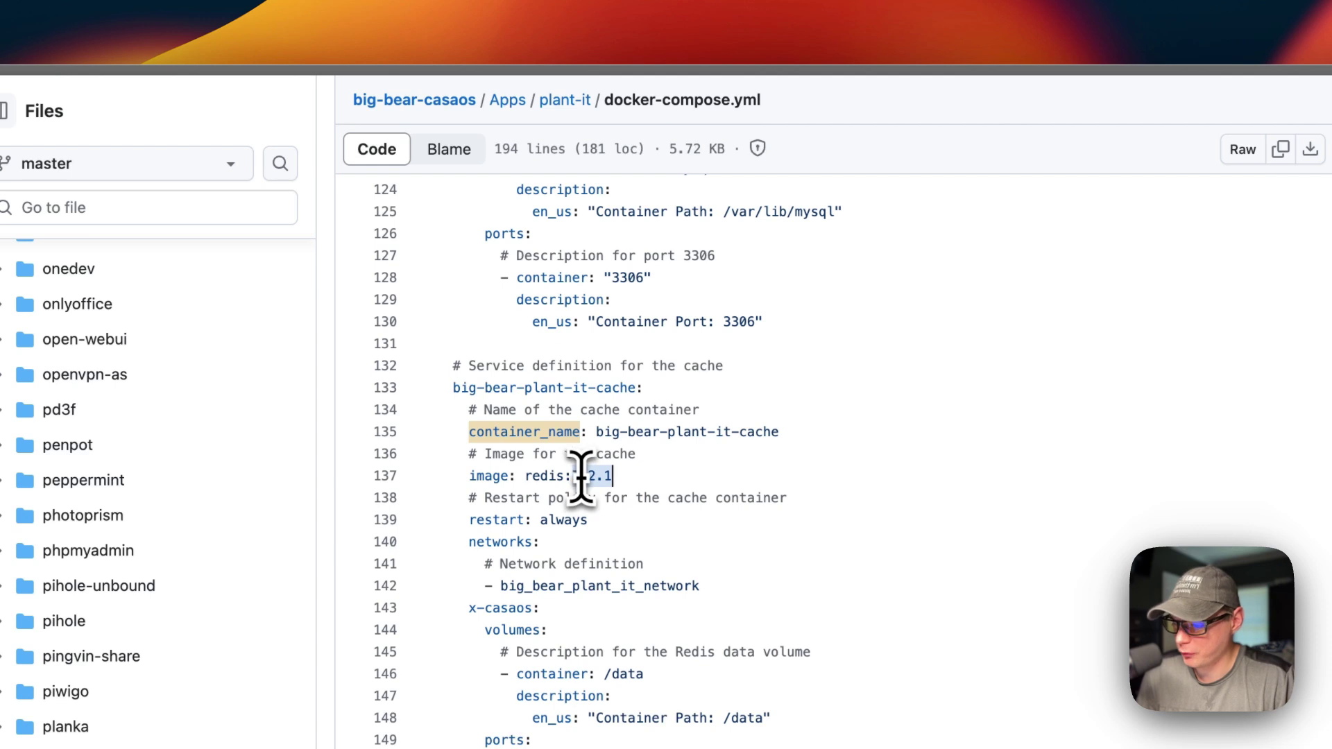
left_click_drag(470, 520, 763, 524)
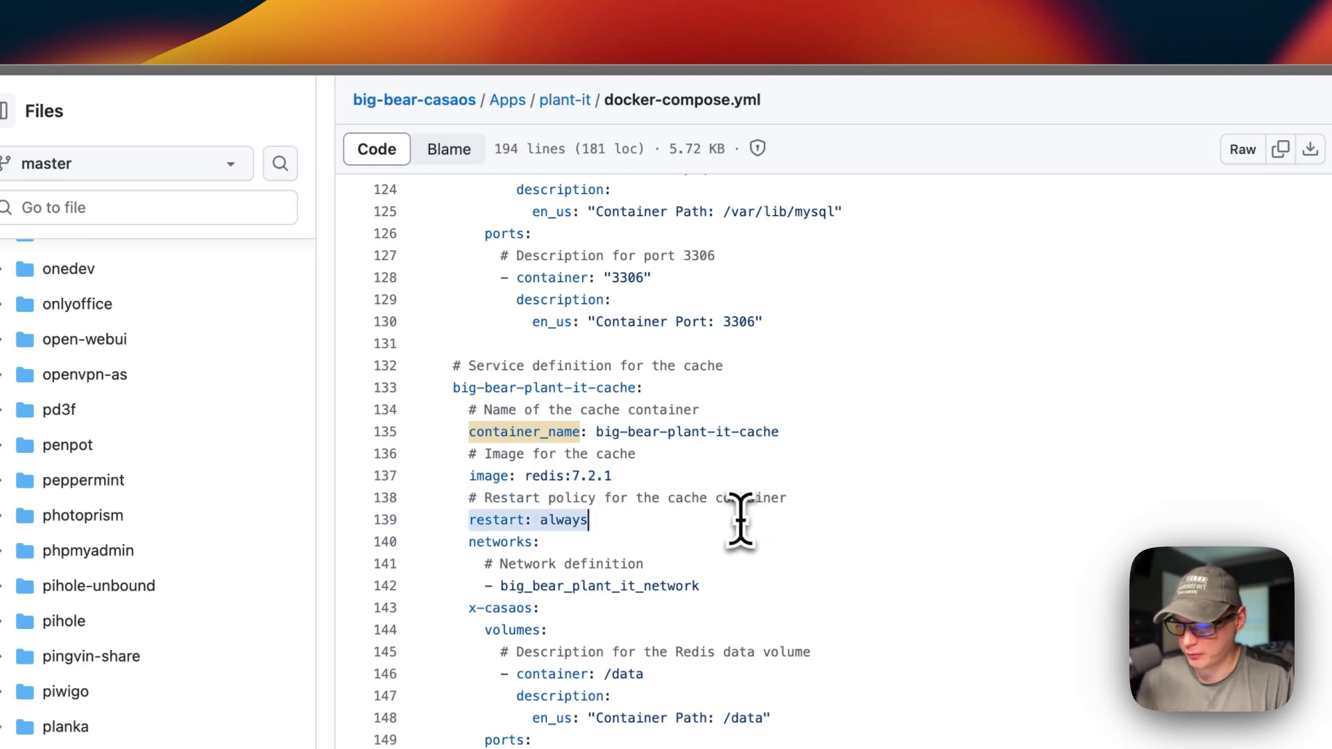
Check the cache service's network entry against the network used by the other services.
scroll(694, 458, "down", 2)
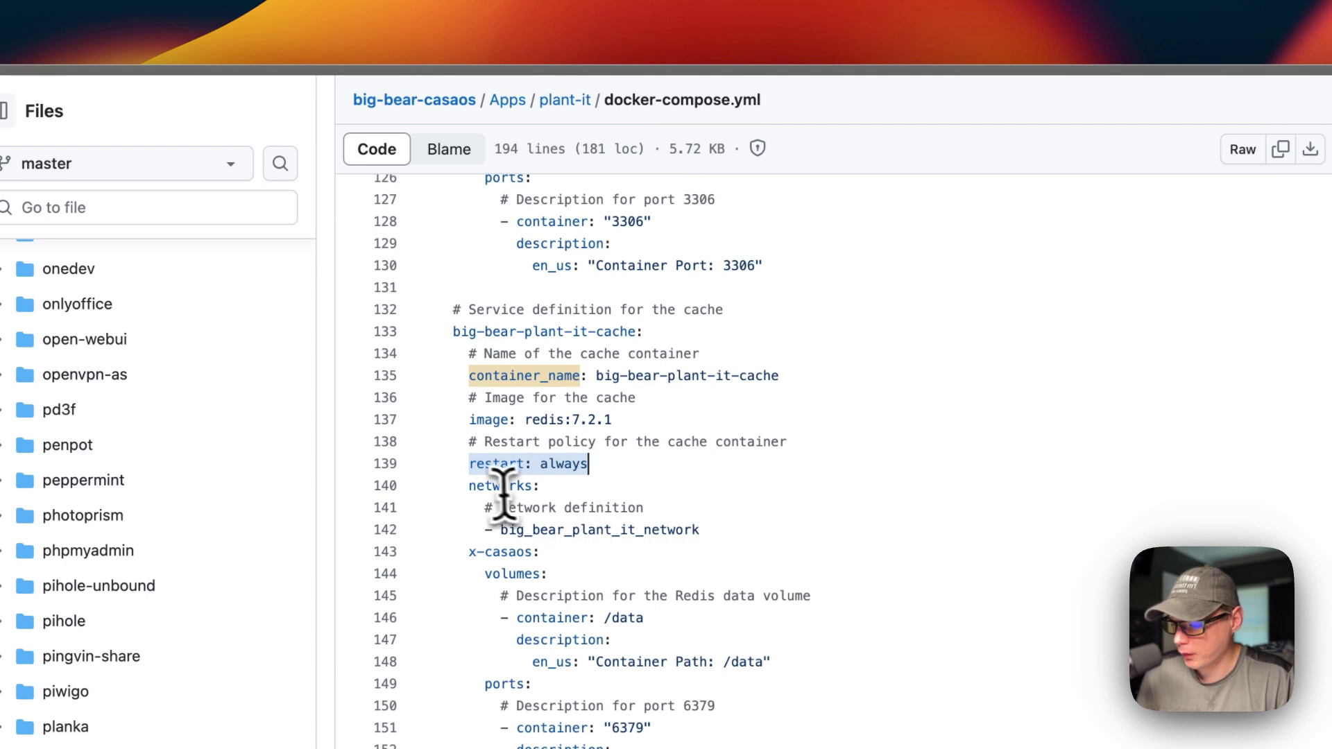
left_click_drag(468, 484, 836, 525)
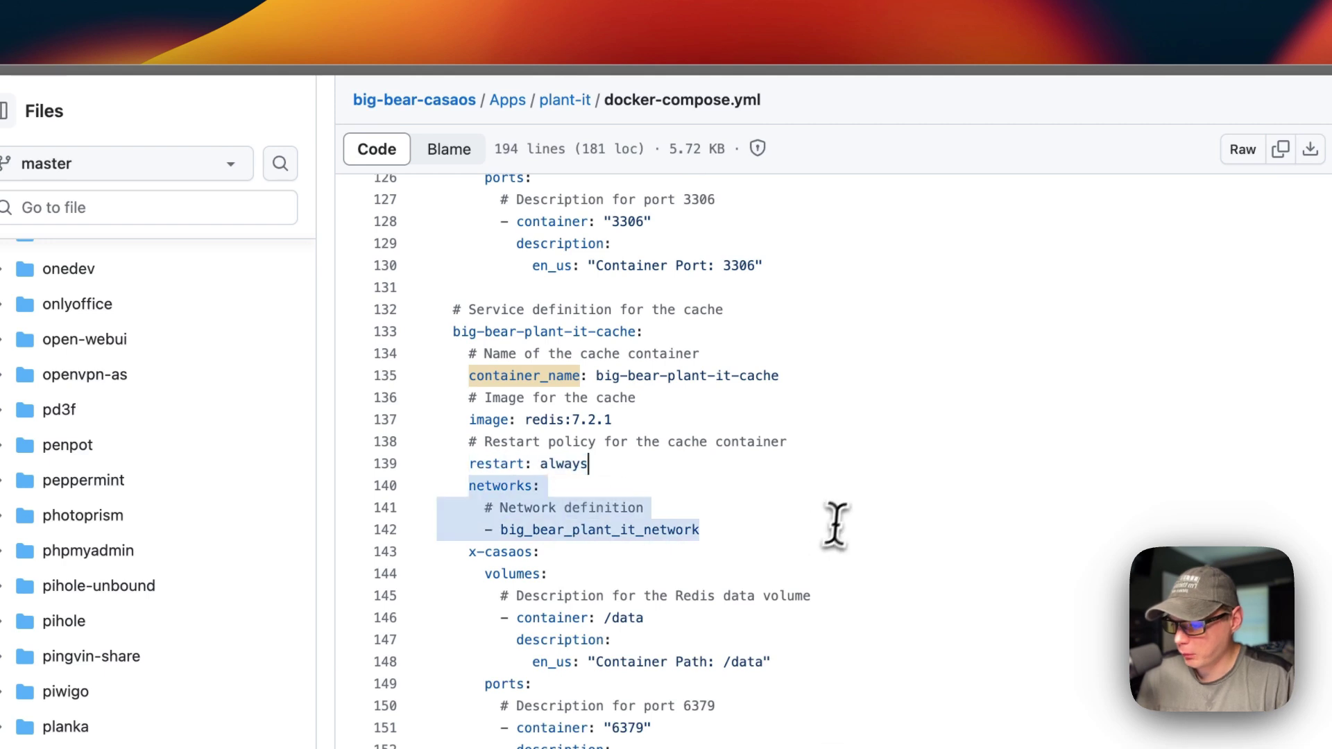
left_click(603, 521)
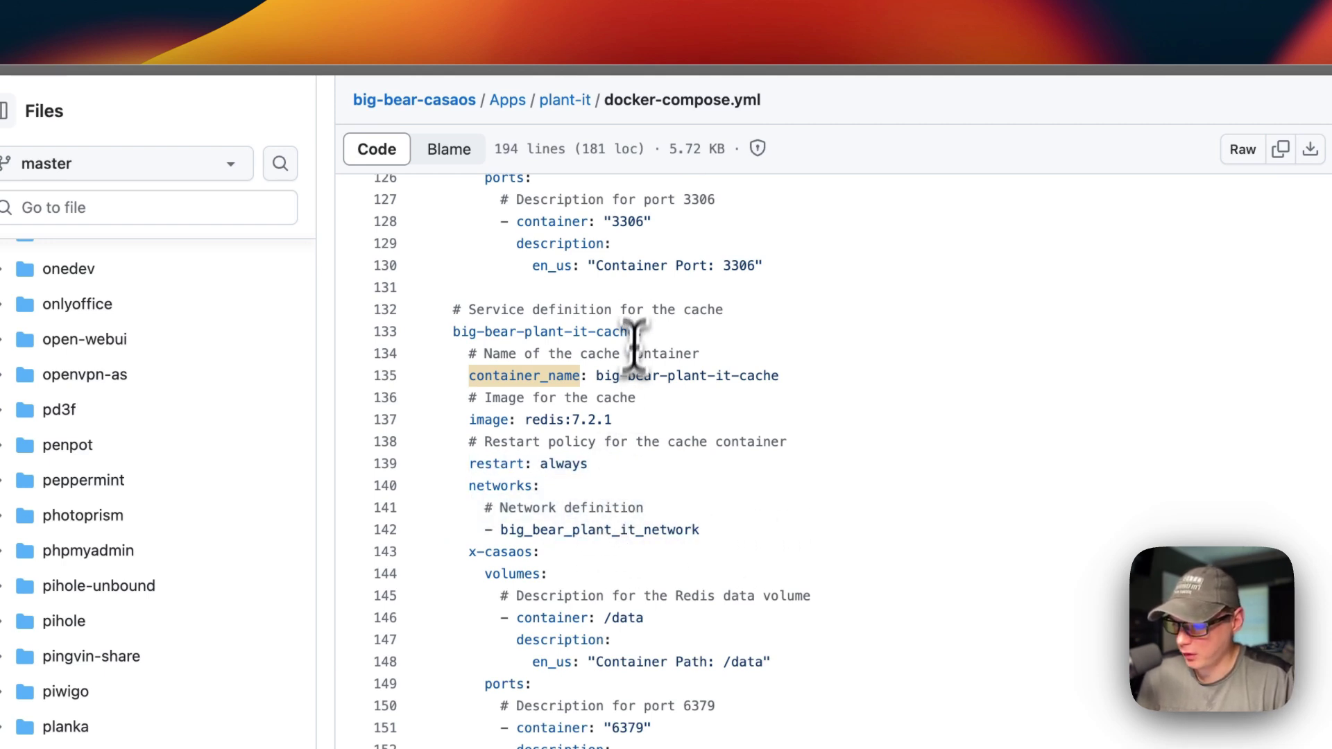
scroll(621, 264, "up", 10)
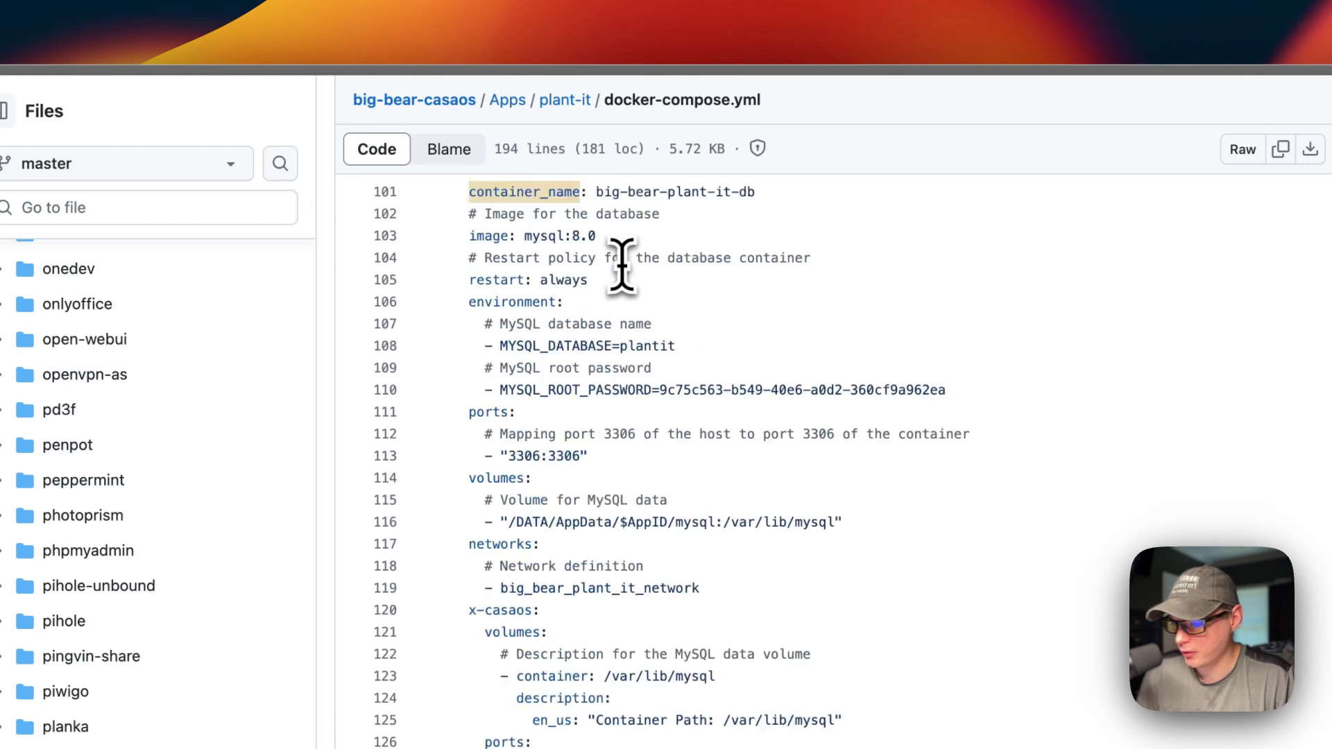
scroll(631, 346, "up", 8)
Highlight the cache service's x-casaos section describing the Redis data volume and port 6379.
scroll(659, 361, "down", 20)
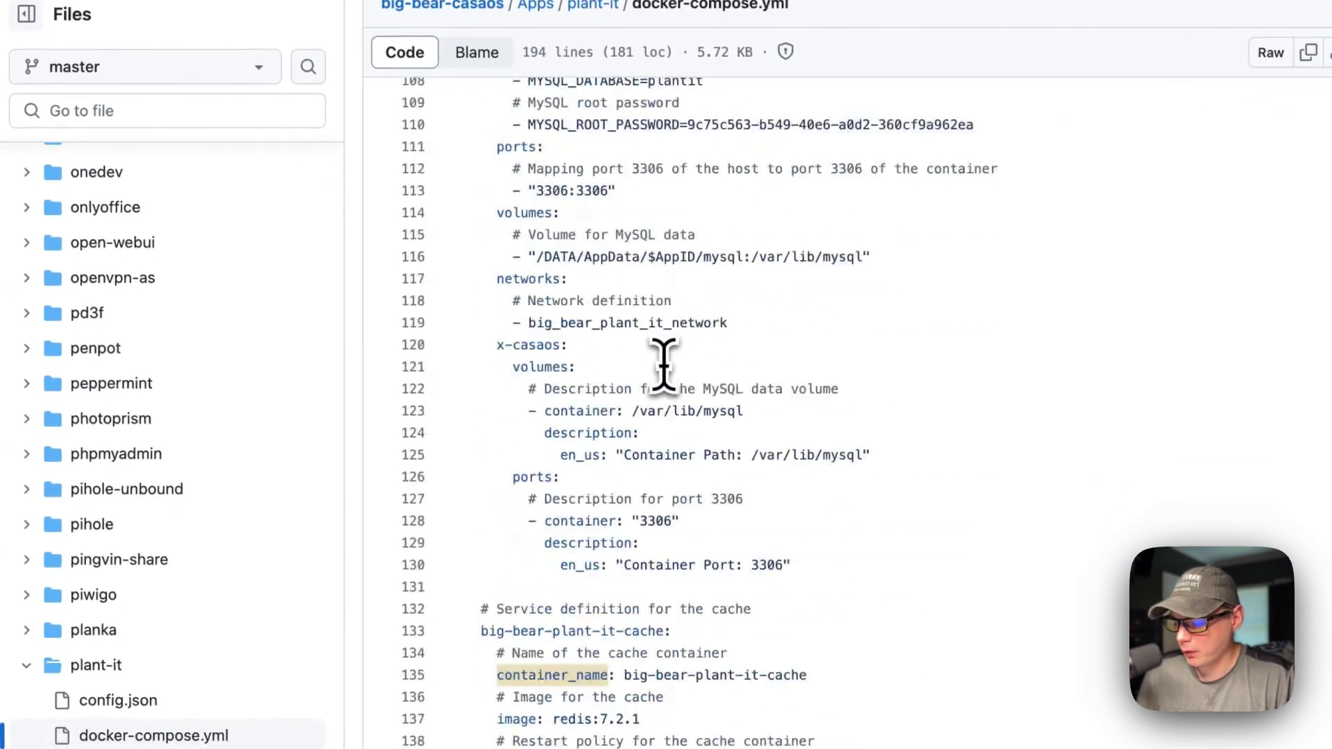
scroll(660, 351, "up", 3)
scroll(666, 360, "up", 4)
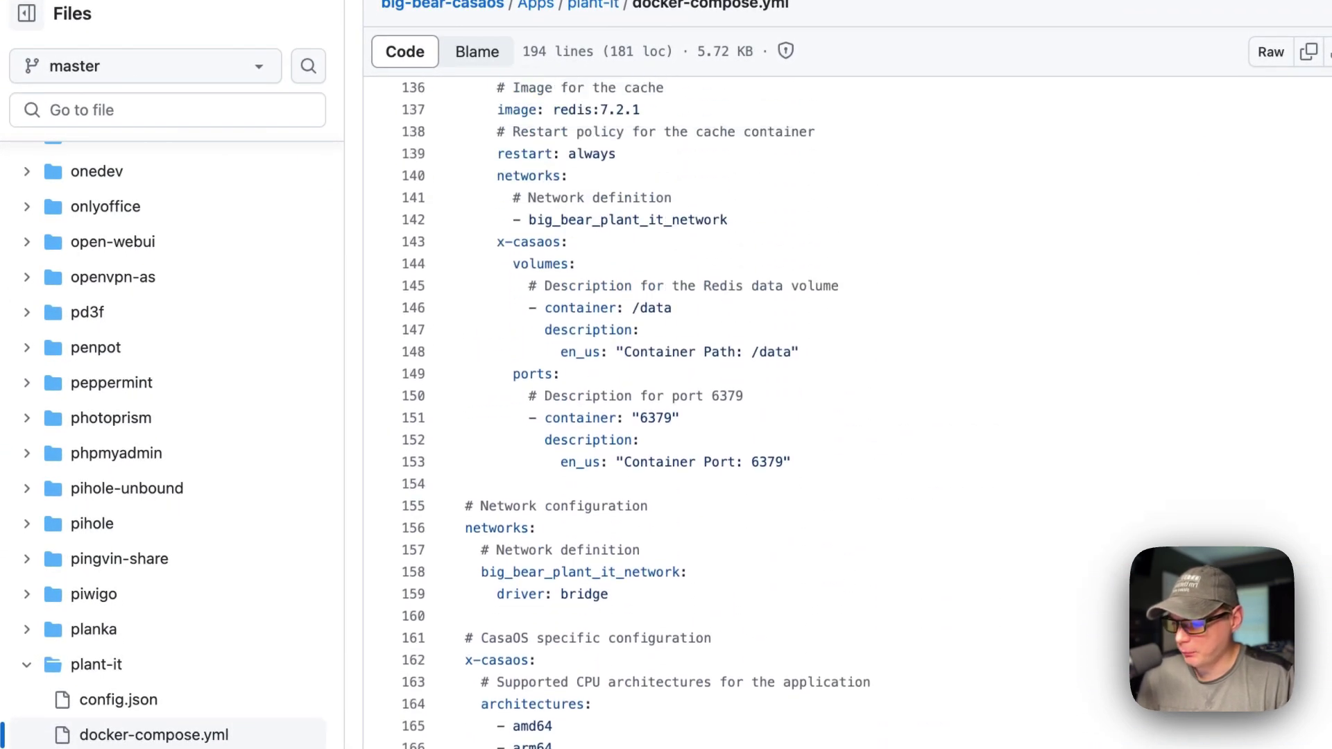
left_click_drag(497, 368, 700, 427)
left_click_drag(668, 340, 762, 513)
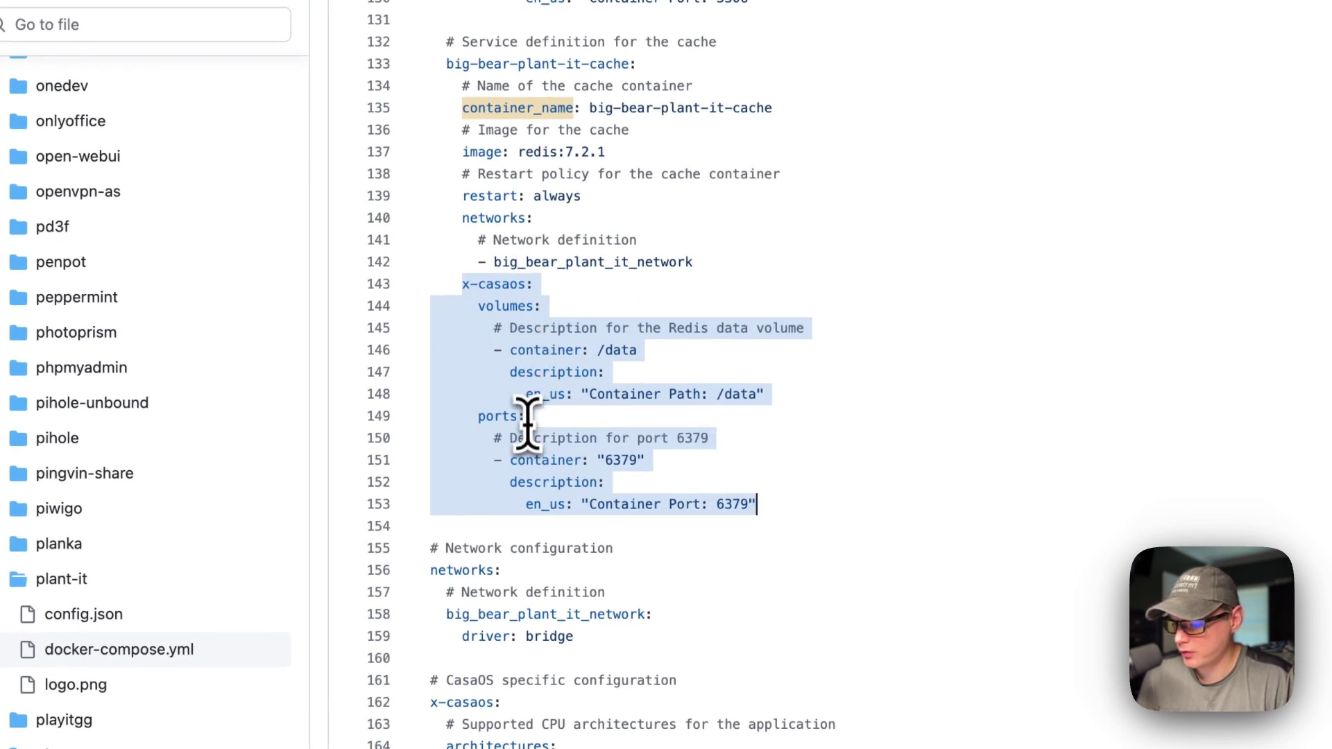
Examine the top-level network configuration, including the driver setting of big_bear_plant_it_network.
scroll(529, 388, "down", 5)
left_click_drag(431, 212, 589, 294)
left_click(472, 301)
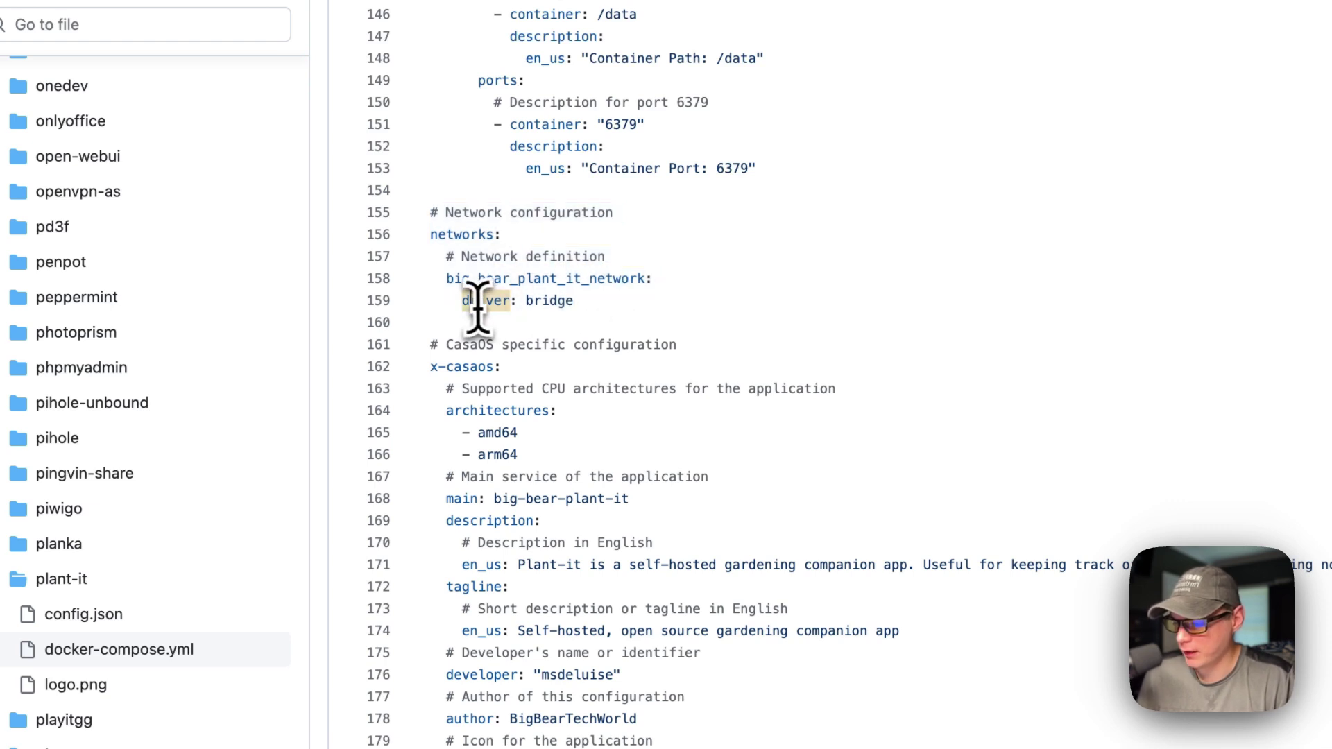
Review the CasaOS-specific configuration's supported architectures and refer back to the main service's msdeluise/plant-it-server image.
scroll(563, 309, "down", 3)
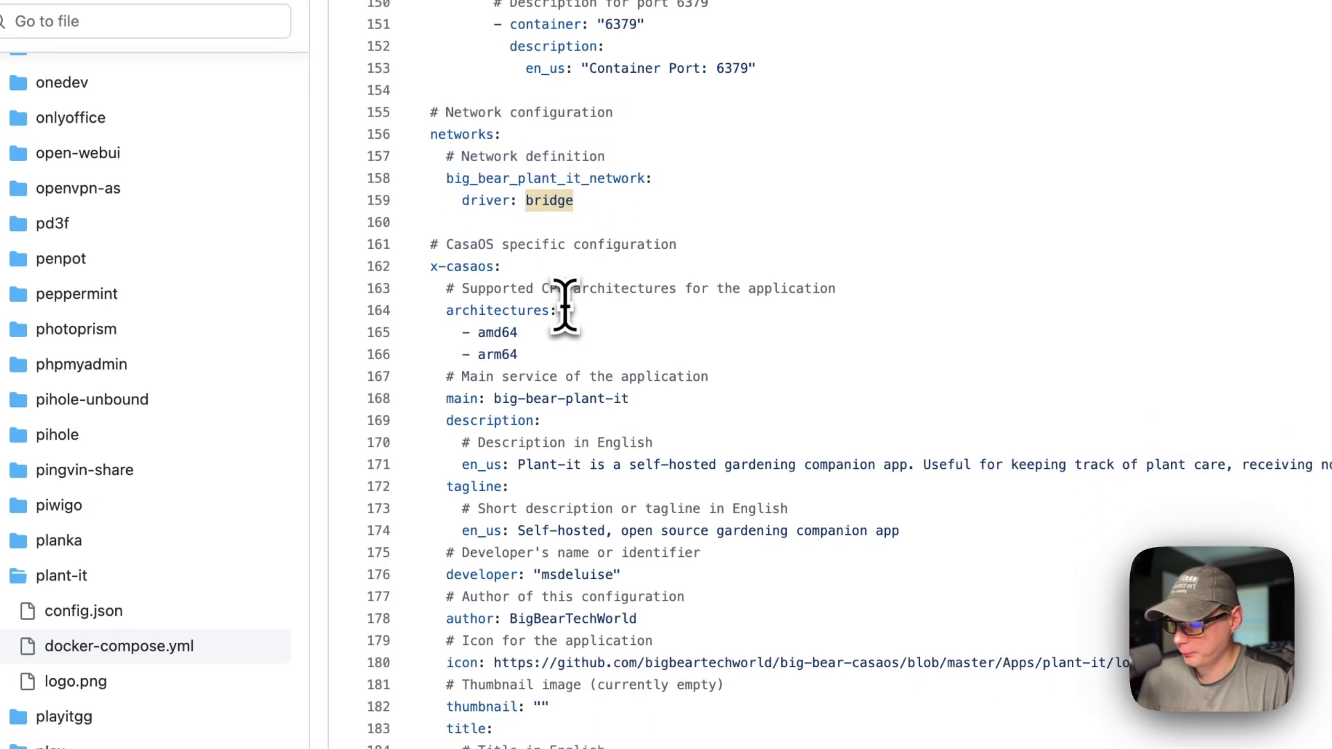
left_click_drag(441, 251, 595, 559)
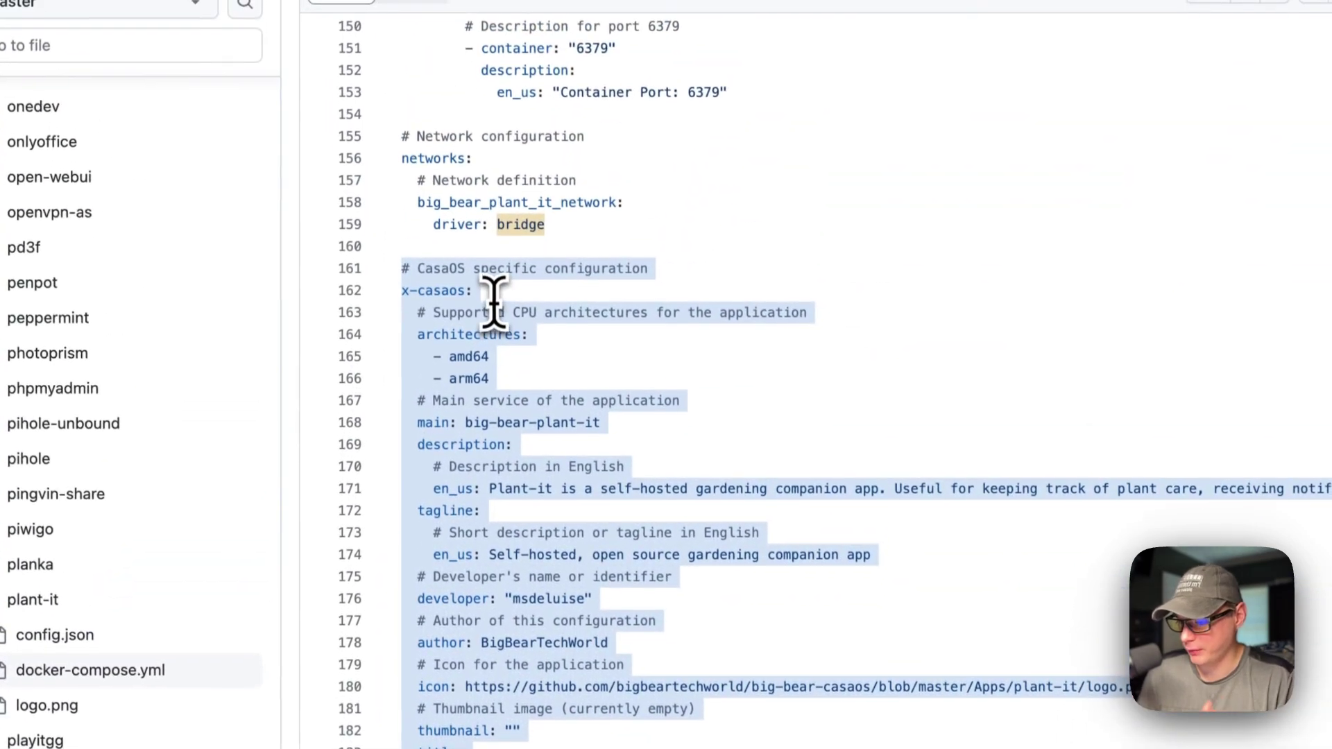
left_click(426, 336)
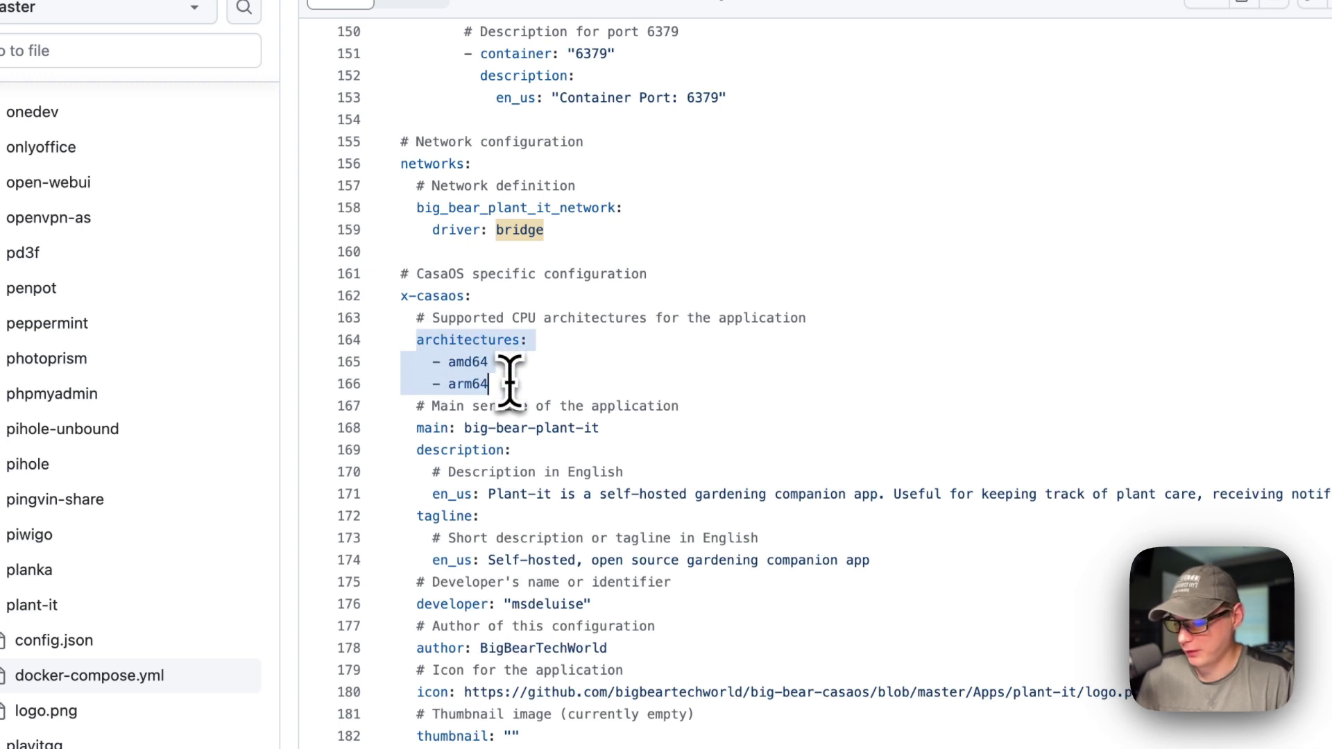
scroll(510, 381, "up", 20)
scroll(509, 403, "up", 6)
left_click_drag(497, 287, 638, 286)
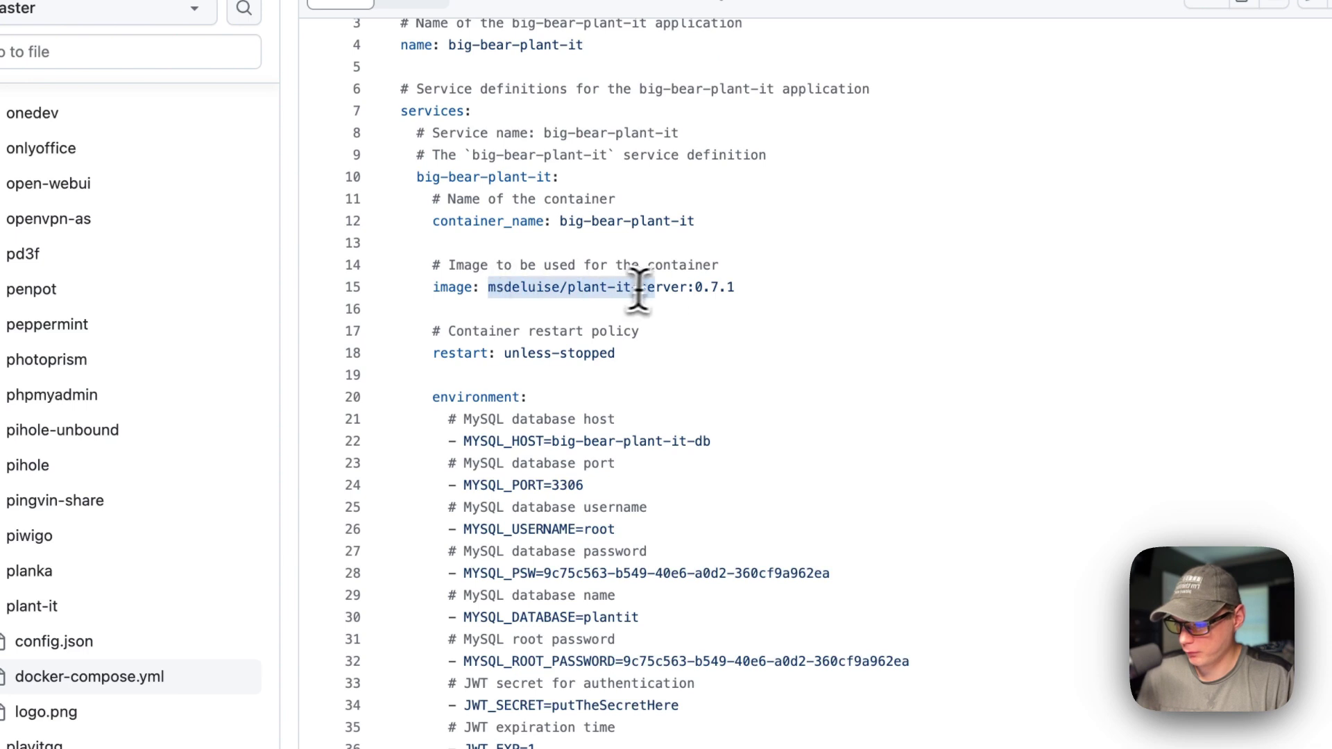
Match the main service value in the CasaOS-specific configuration with the big-bear-plant-it service name defined under services.
scroll(685, 288, "down", 20)
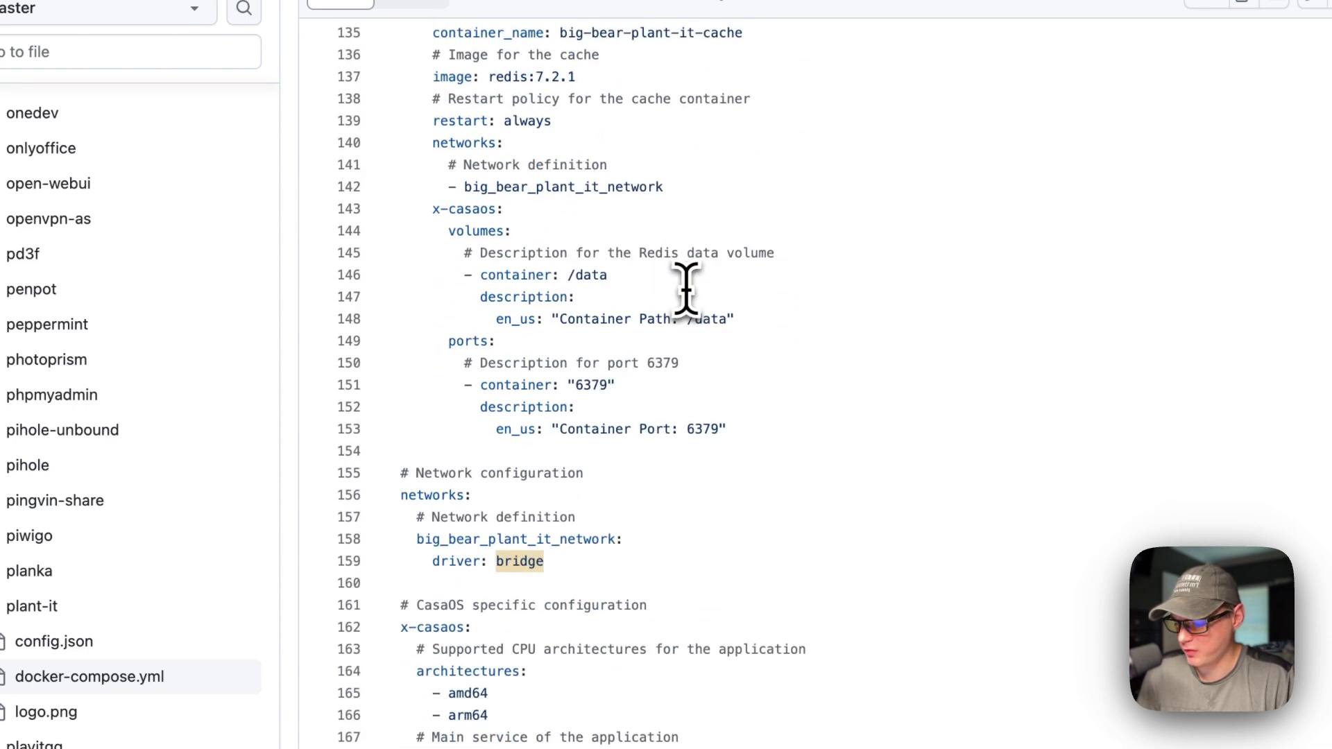
scroll(686, 287, "down", 1)
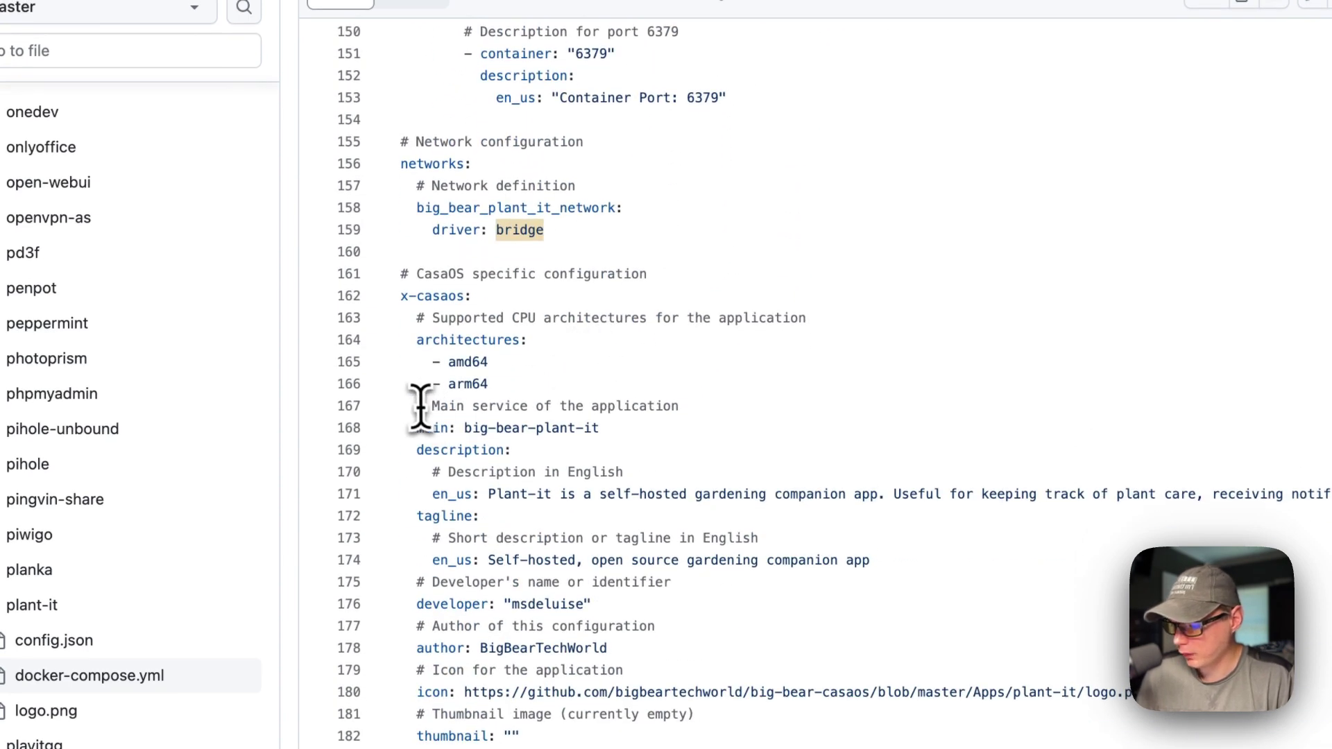
left_click_drag(418, 406, 654, 434)
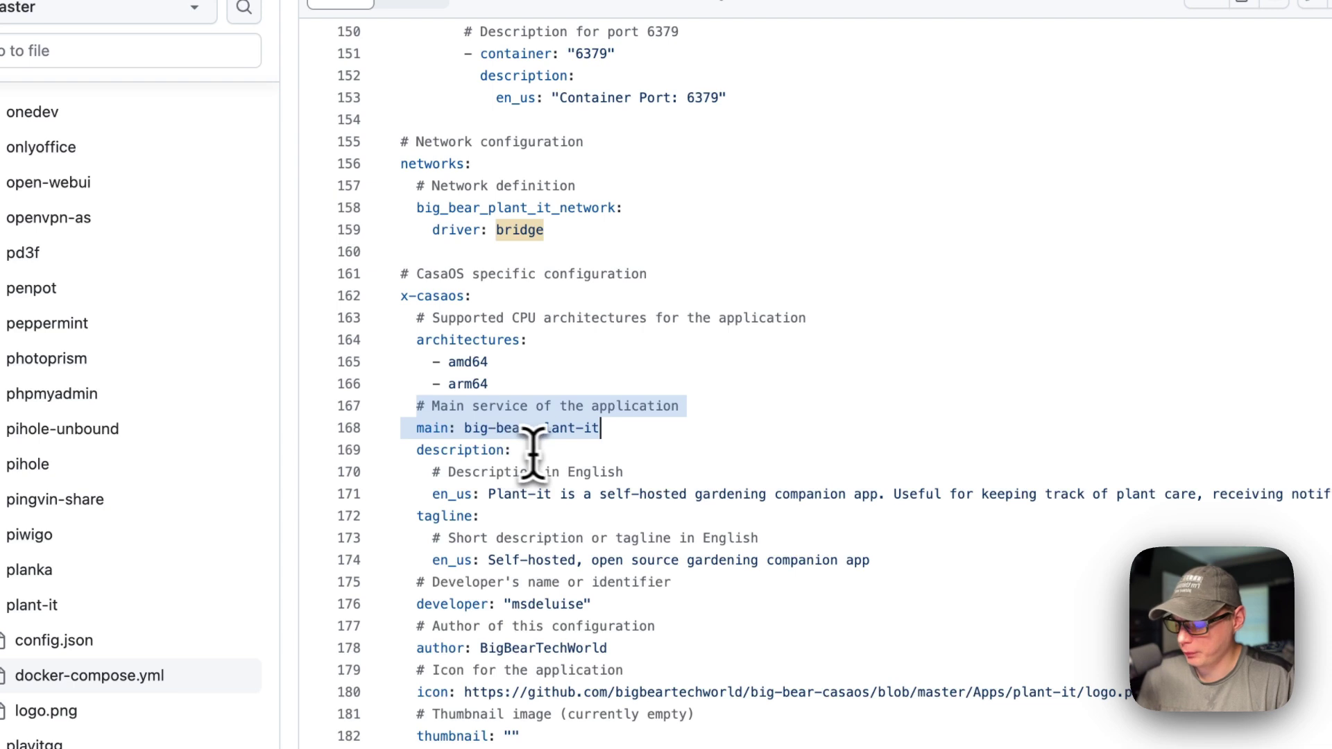
scroll(561, 444, "up", 20)
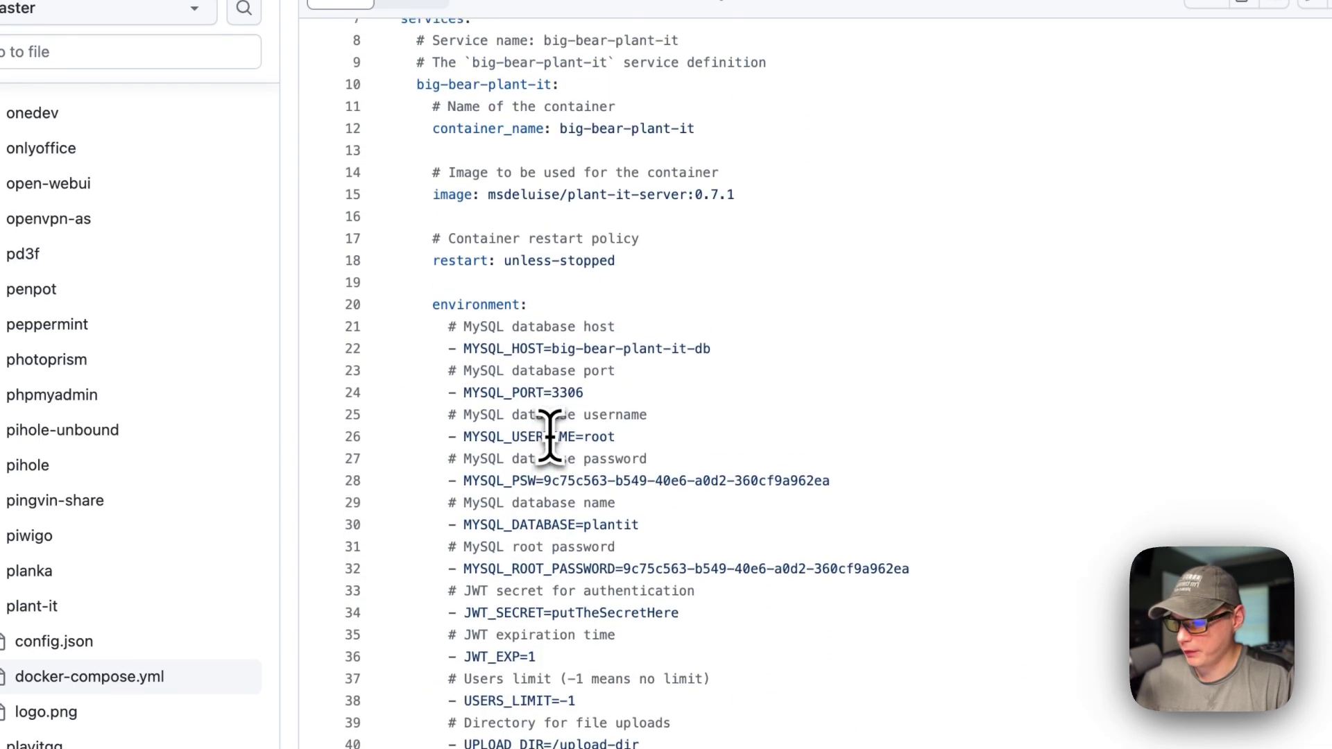
left_click_drag(416, 257, 668, 261)
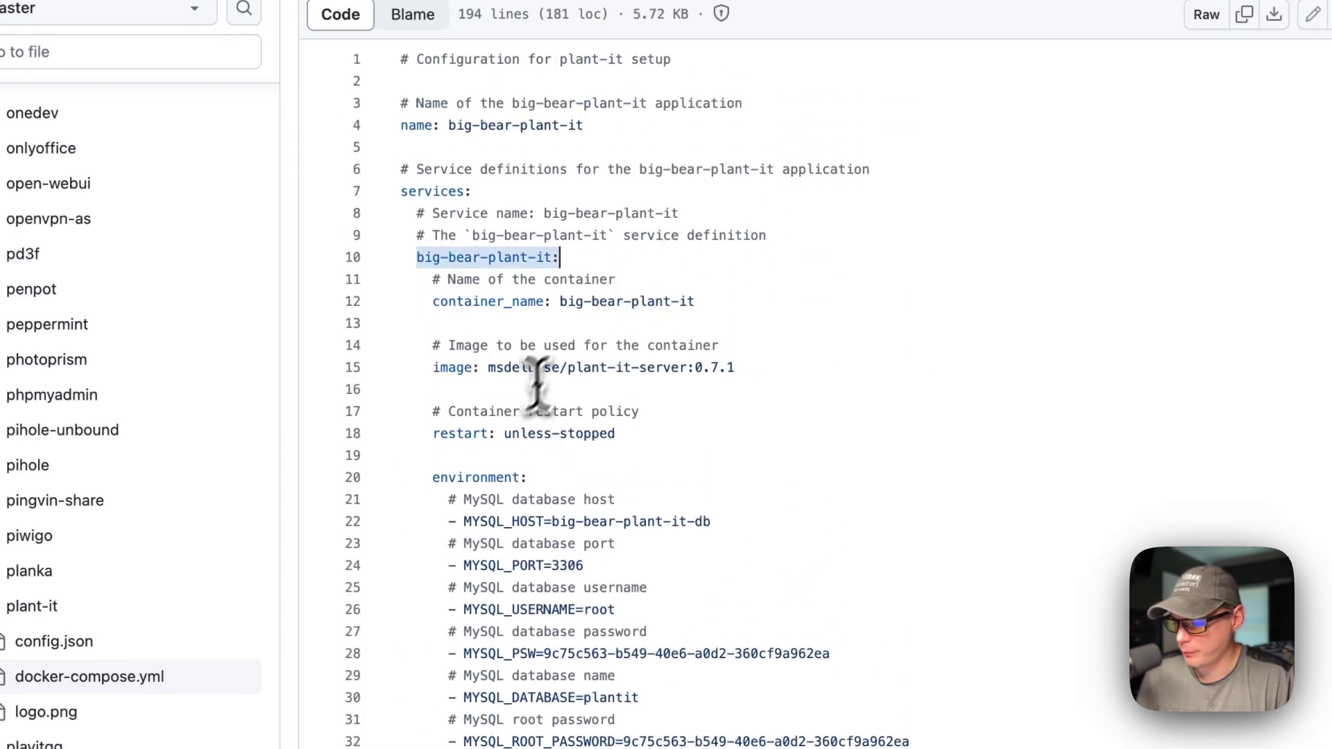
scroll(539, 386, "down", 8)
scroll(517, 492, "down", 16)
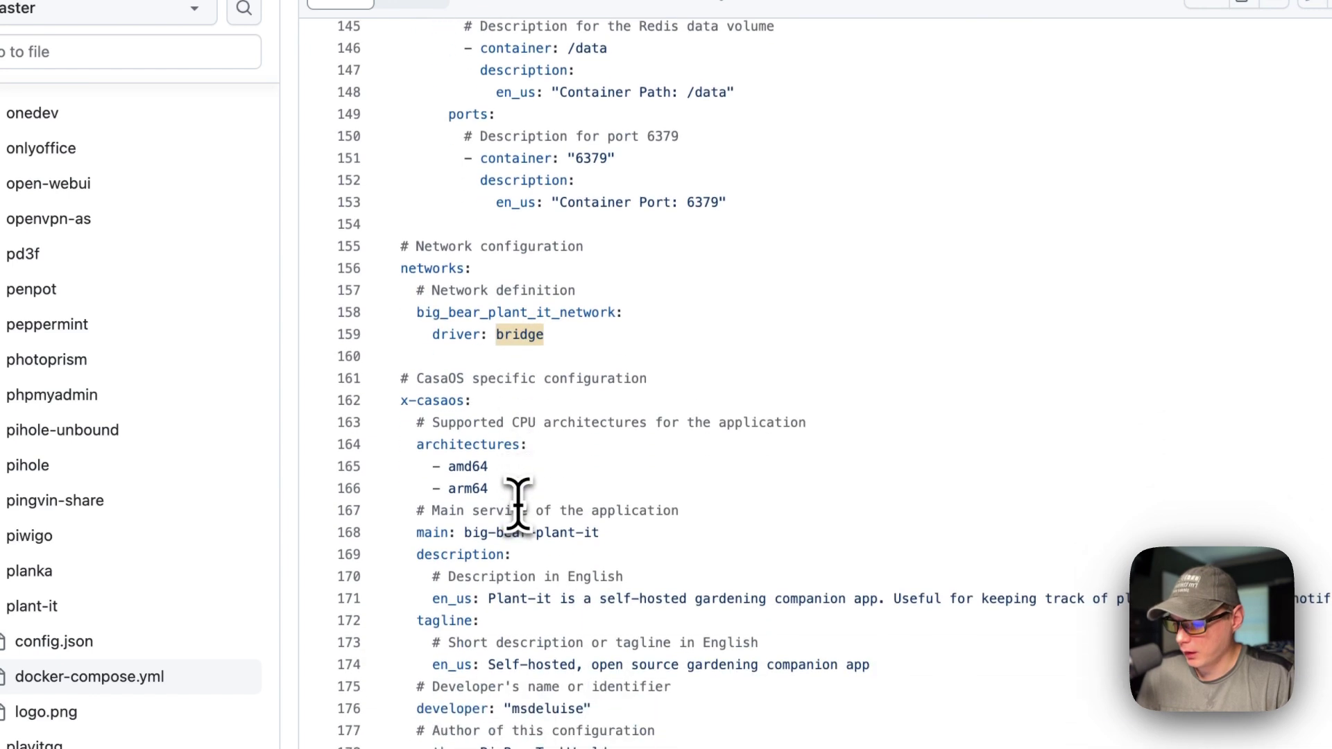
Highlight the main service, description, tagline, developer and author entries in the CasaOS-specific configuration.
left_click_drag(416, 455, 601, 456)
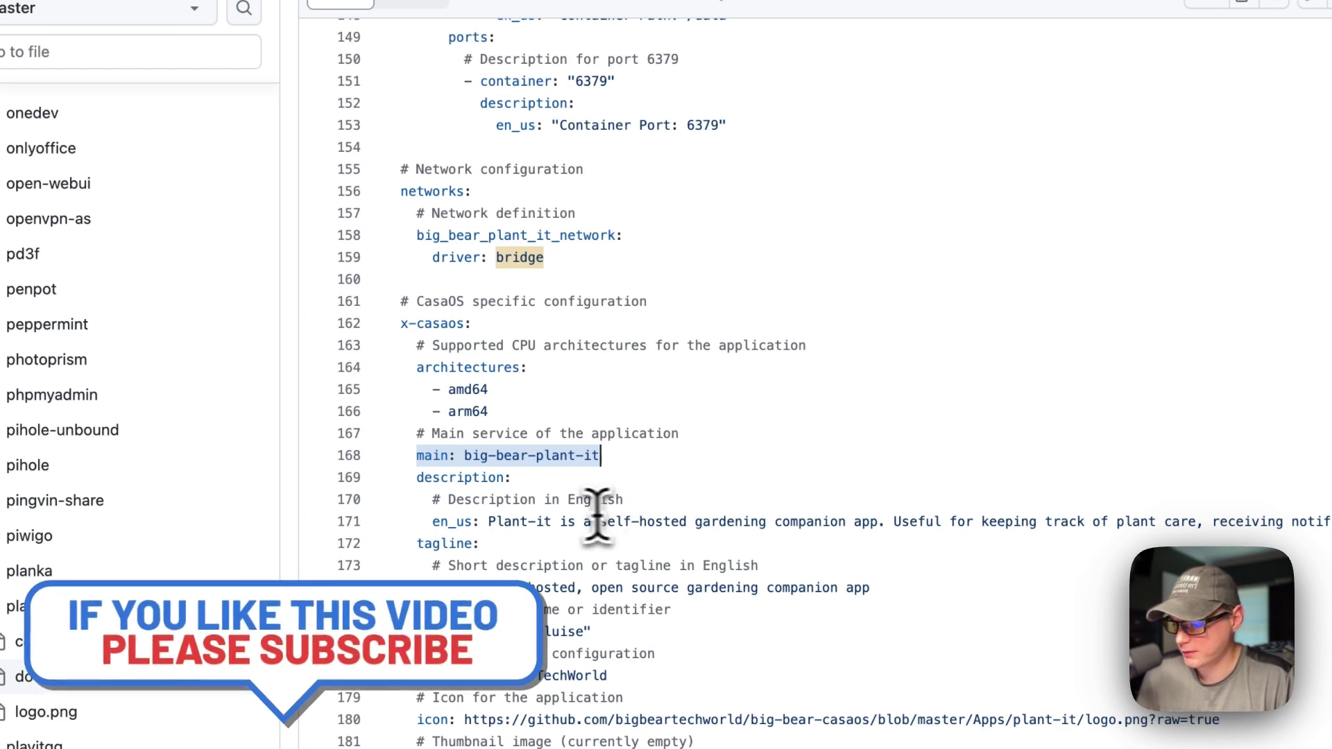
left_click_drag(417, 477, 687, 522)
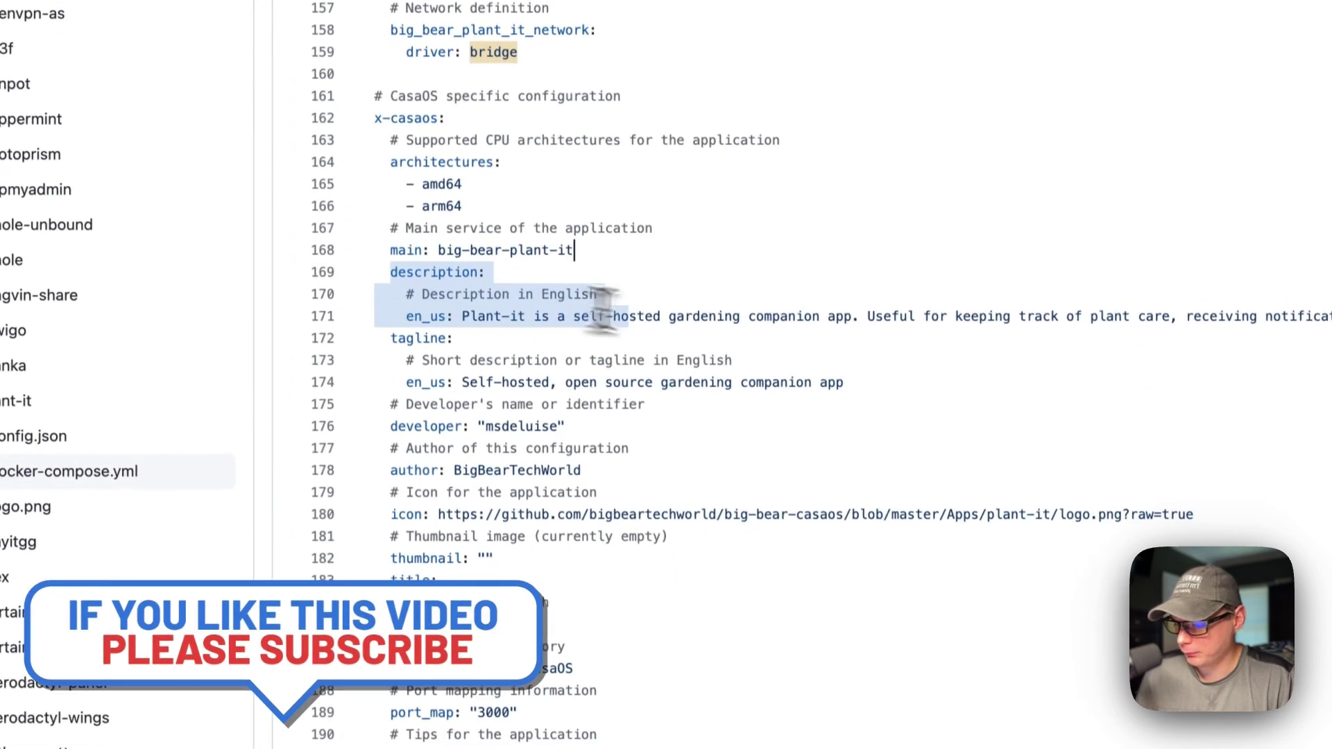
left_click(461, 302)
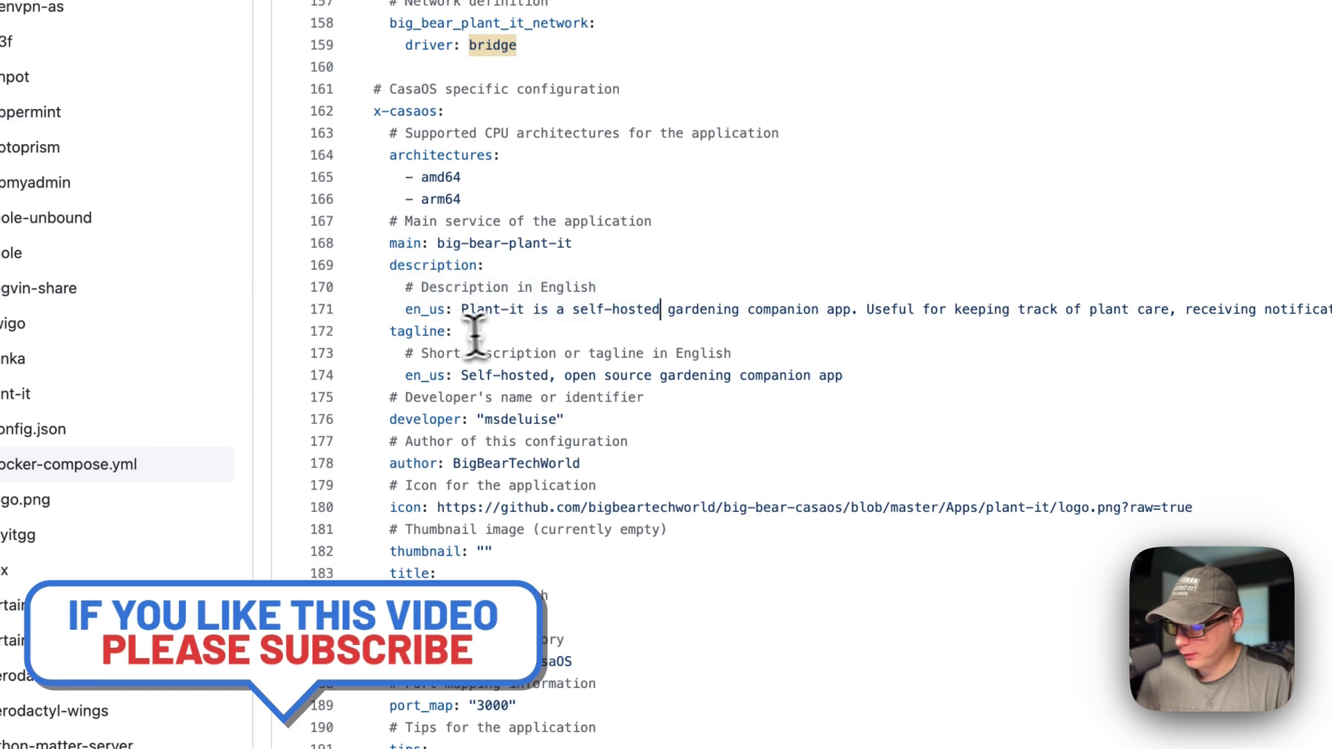
left_click(416, 332)
scroll(417, 345, "down", 1)
left_click(417, 391)
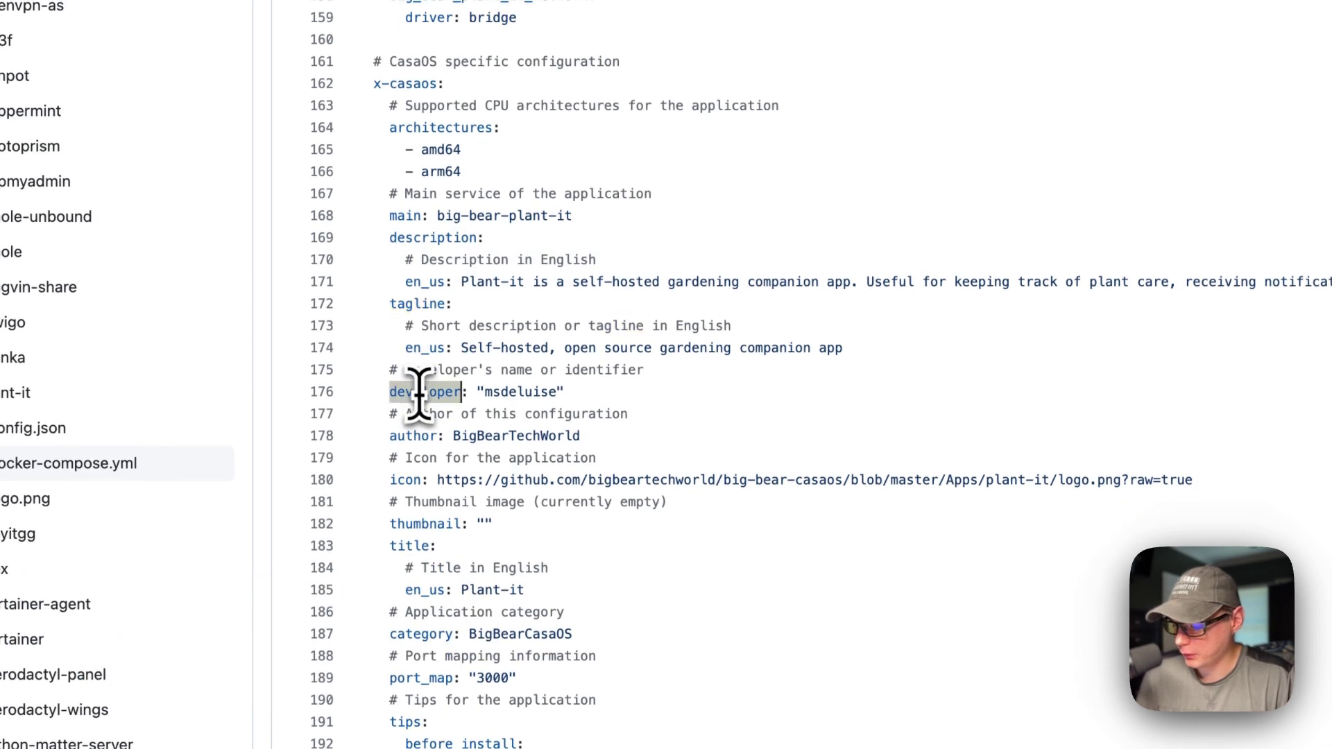
double_click(409, 435)
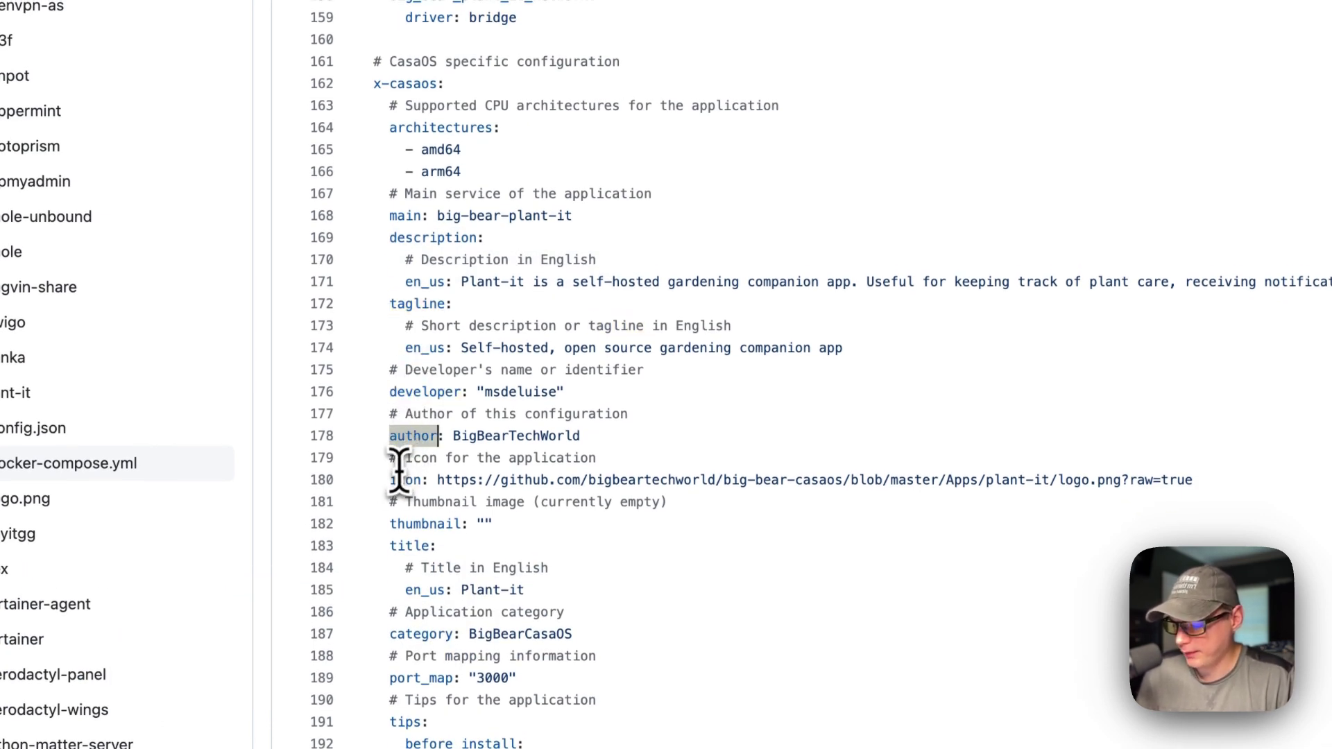
Highlight the thumbnail, title and category entries in the CasaOS-specific configuration.
left_click_drag(389, 524, 584, 521)
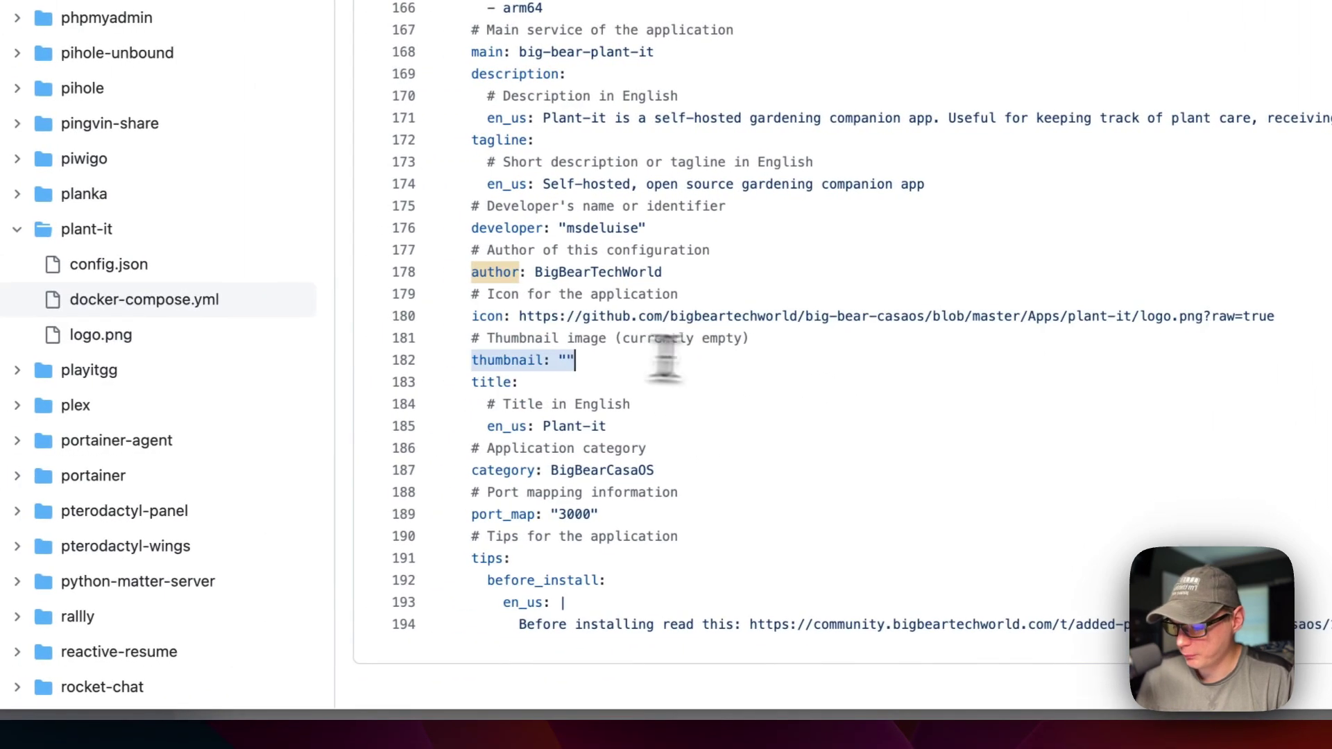
left_click_drag(482, 373, 610, 426)
double_click(494, 471)
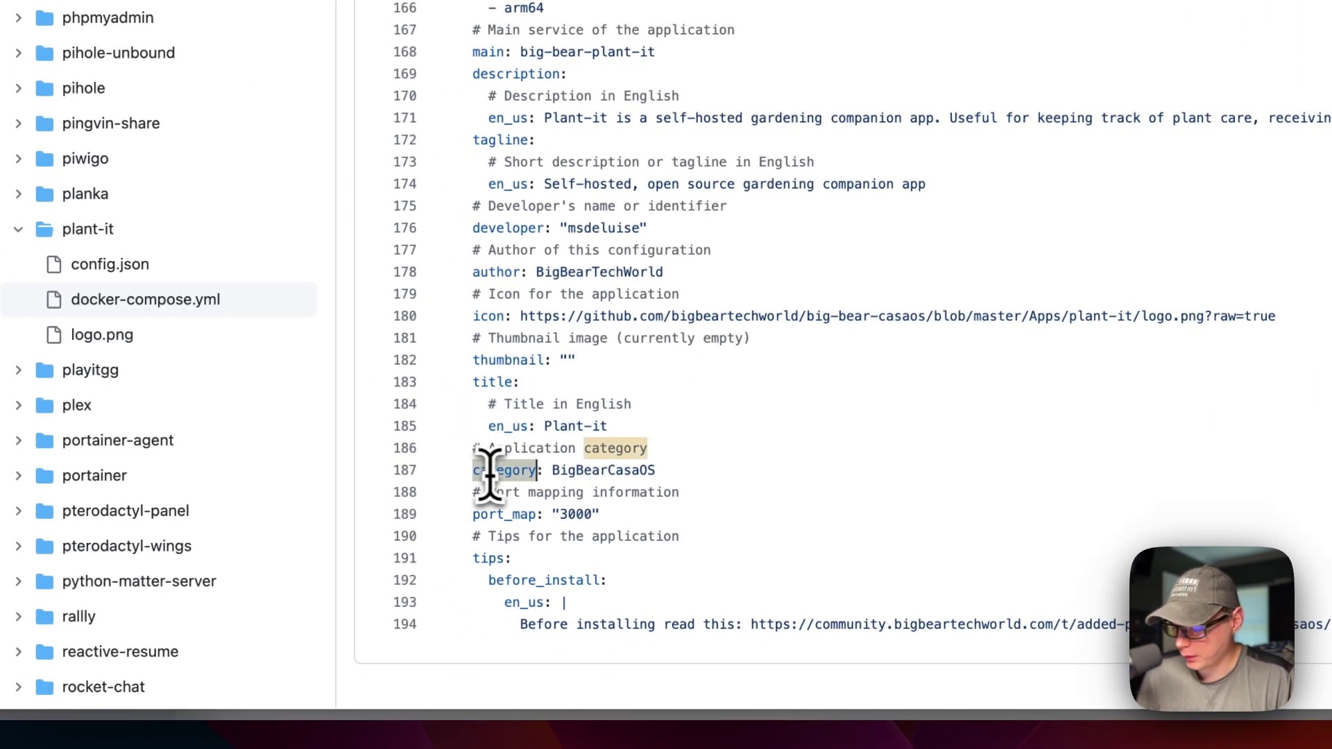
Compare port_map with the main service's port mappings and highlight the before_install tips containing the documentation link.
double_click(500, 514)
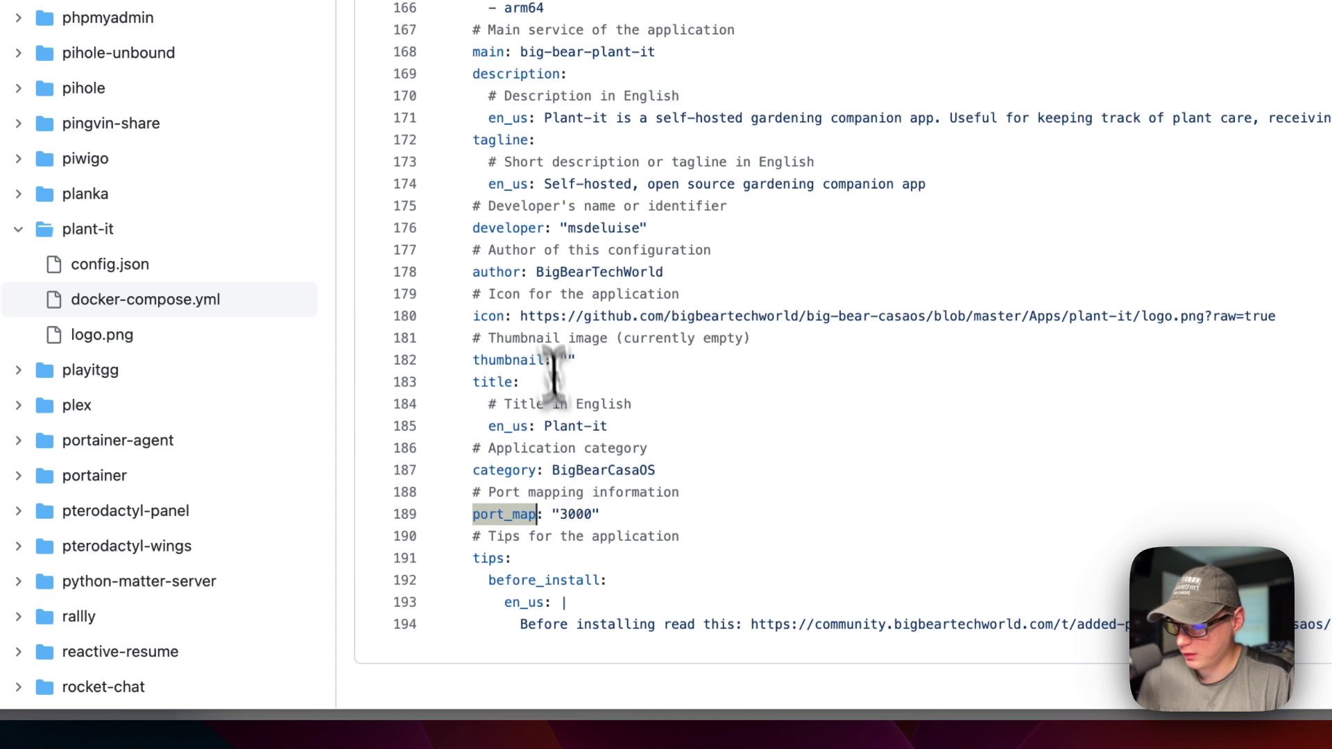
scroll(531, 243, "up", 20)
scroll(530, 229, "up", 7)
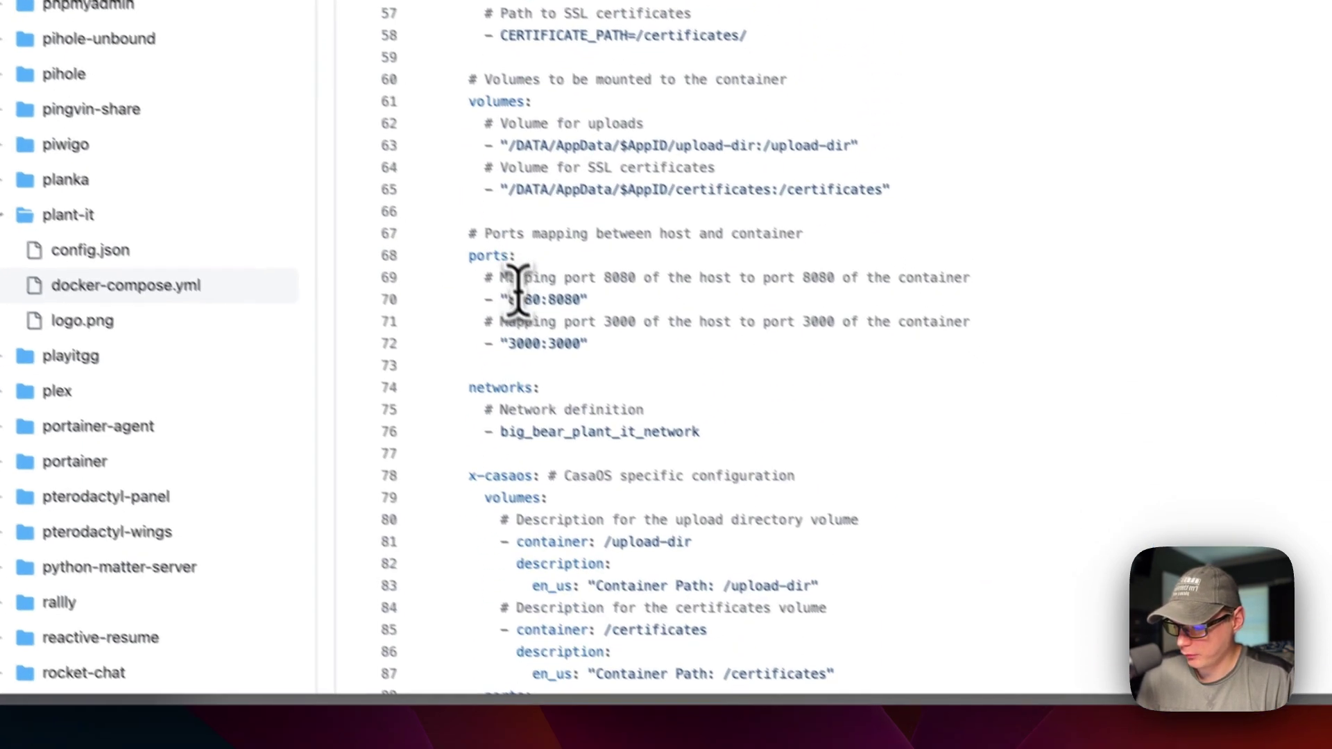
scroll(513, 277, "down", 20)
scroll(482, 308, "down", 10)
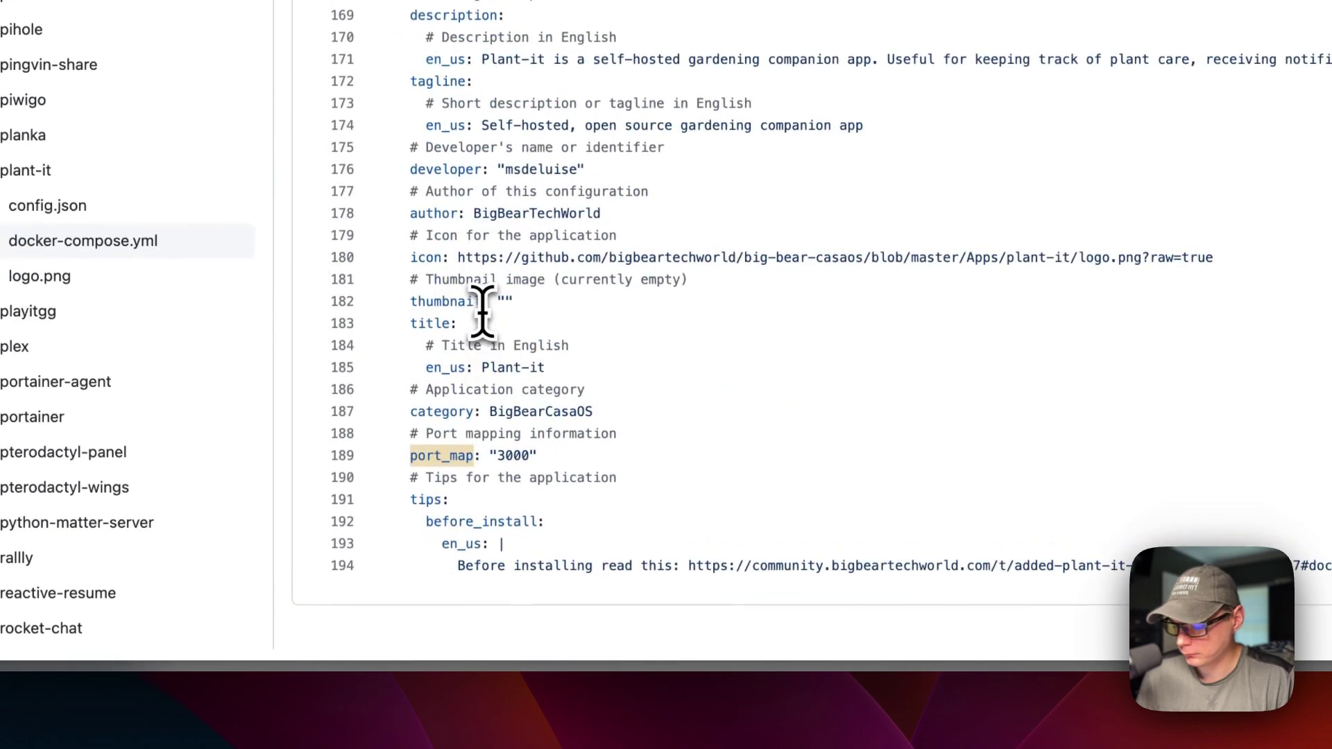
left_click_drag(411, 487, 520, 582)
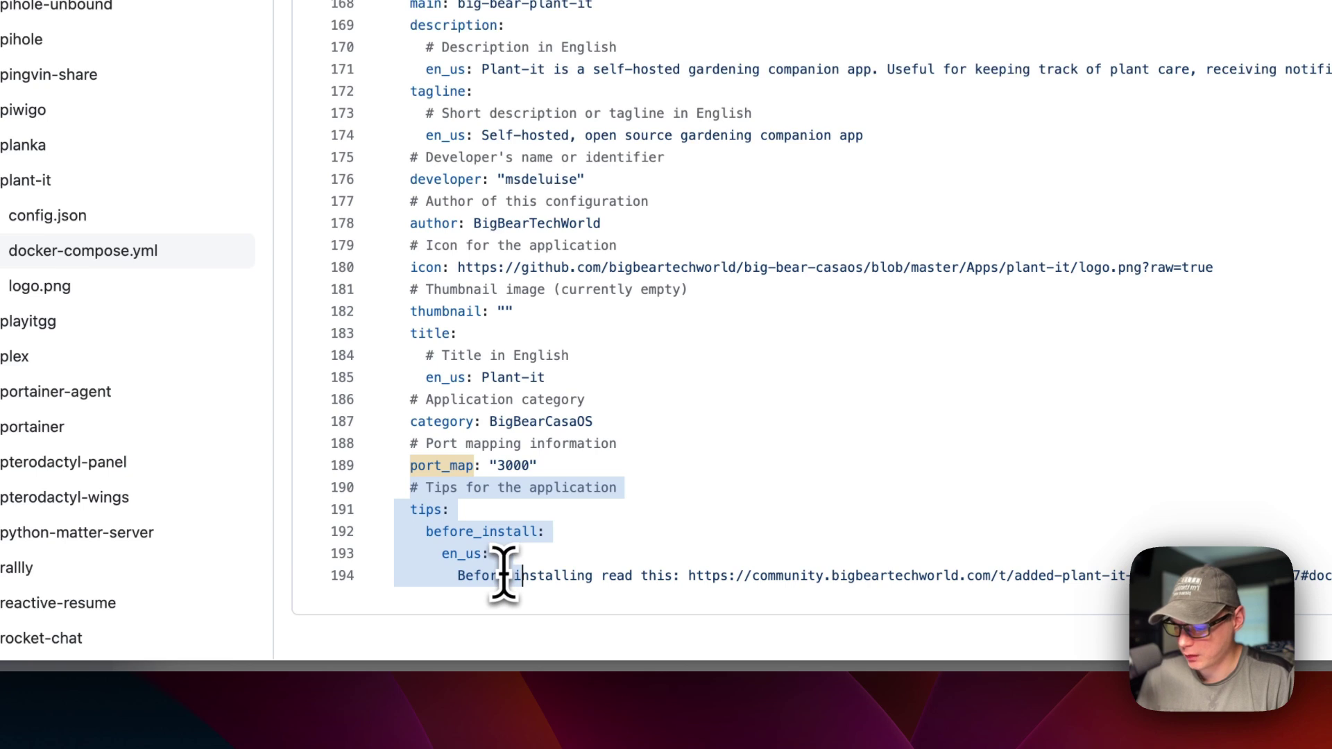
left_click_drag(458, 577, 975, 580)
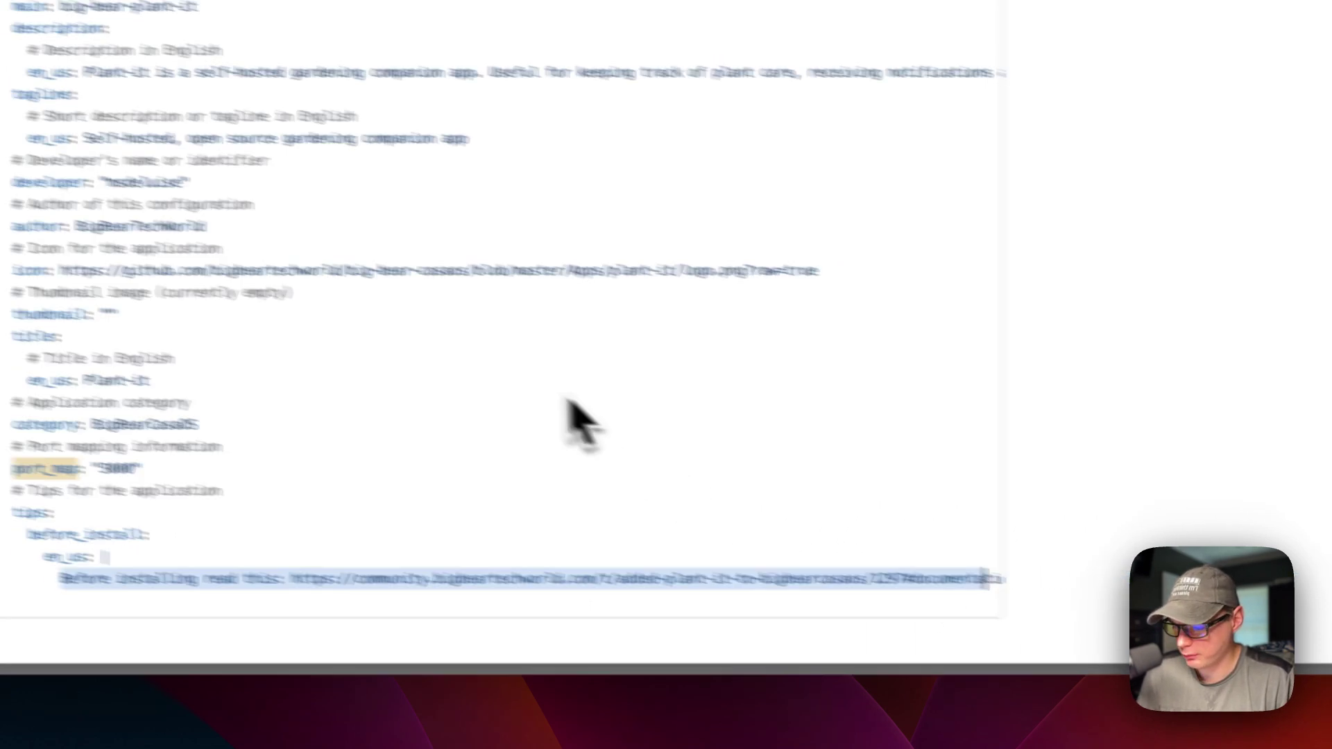
View the config.json and logo.png files in the plant-it folder.
scroll(708, 378, "up", 20)
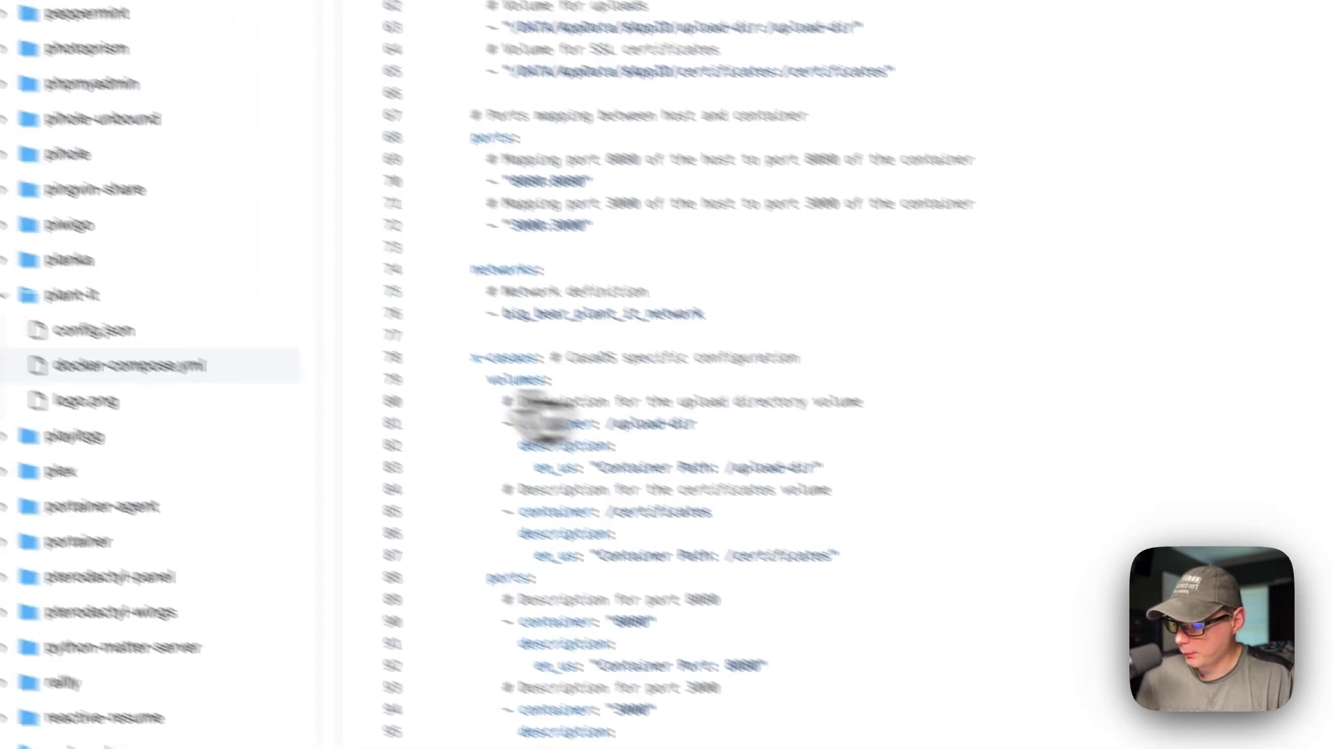
left_click(94, 330)
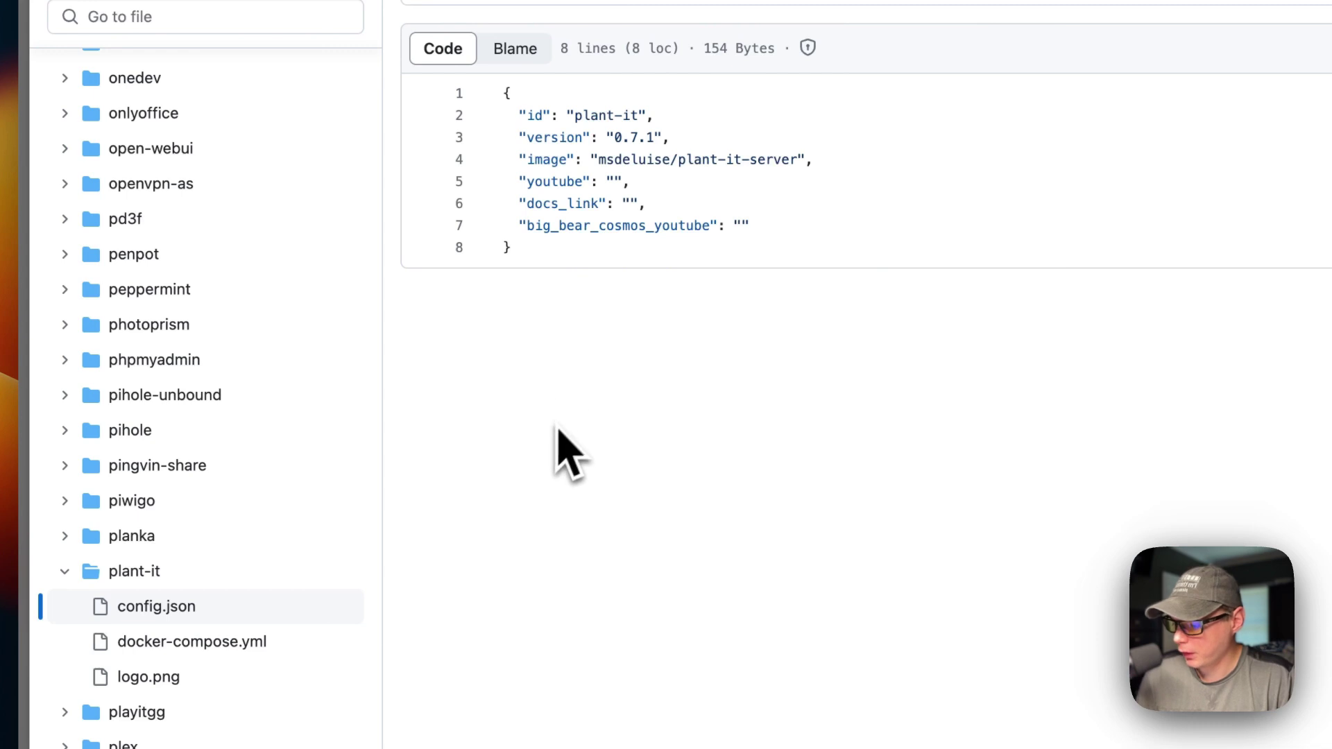
left_click(129, 670)
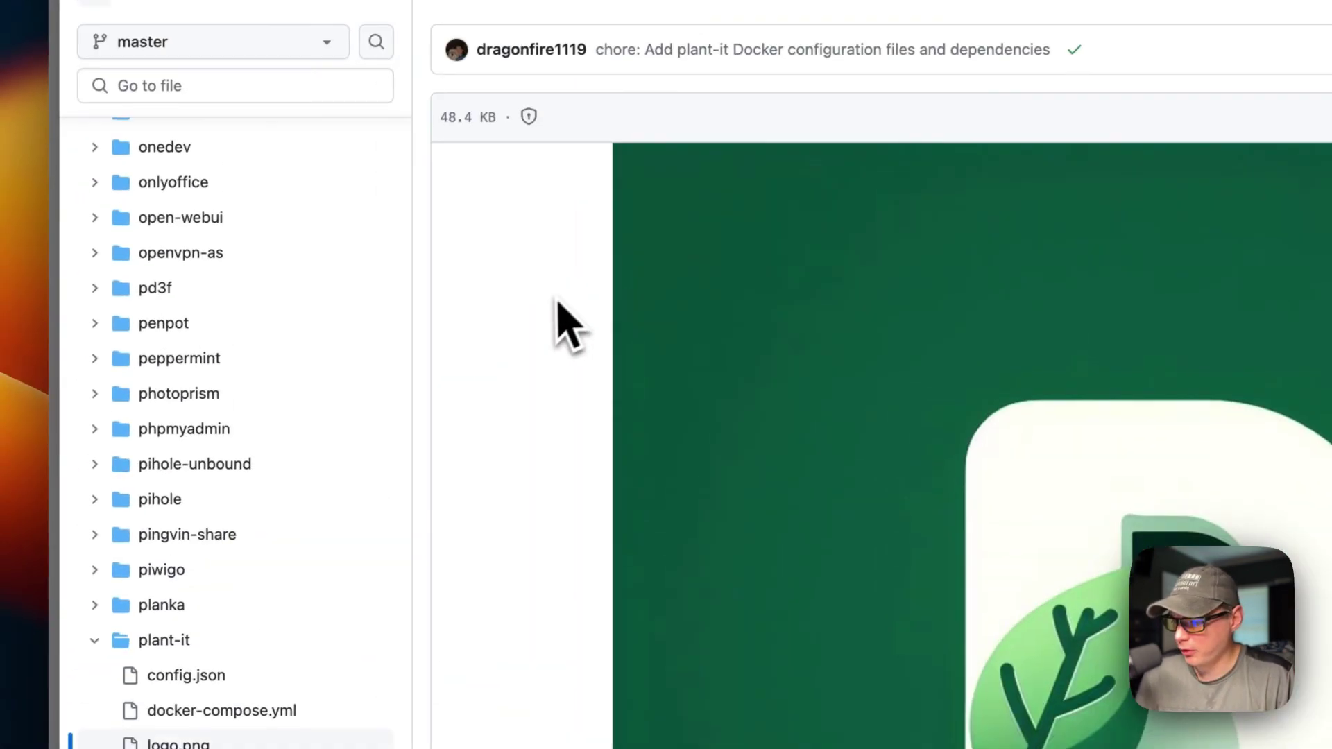
Switch to the CasaOS dashboard and search its App Store for "plant".
left_click(290, 505)
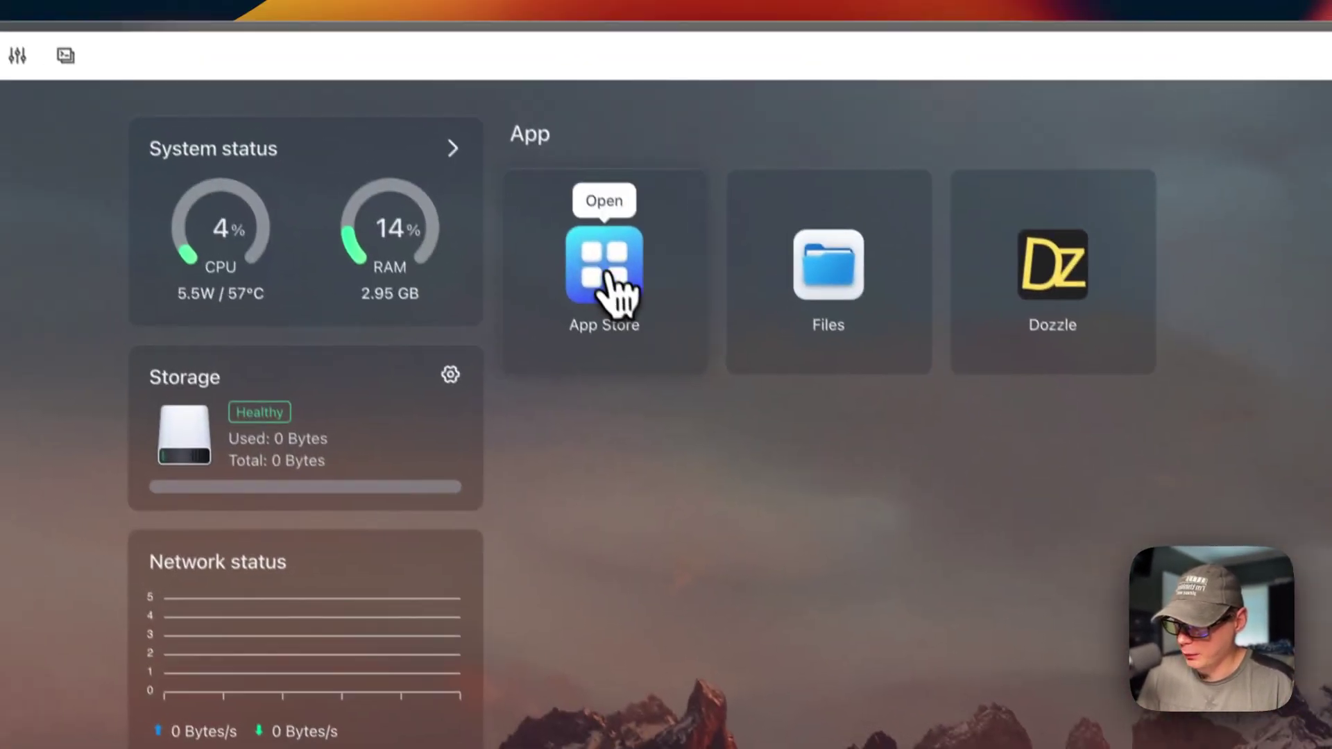
left_click(533, 200)
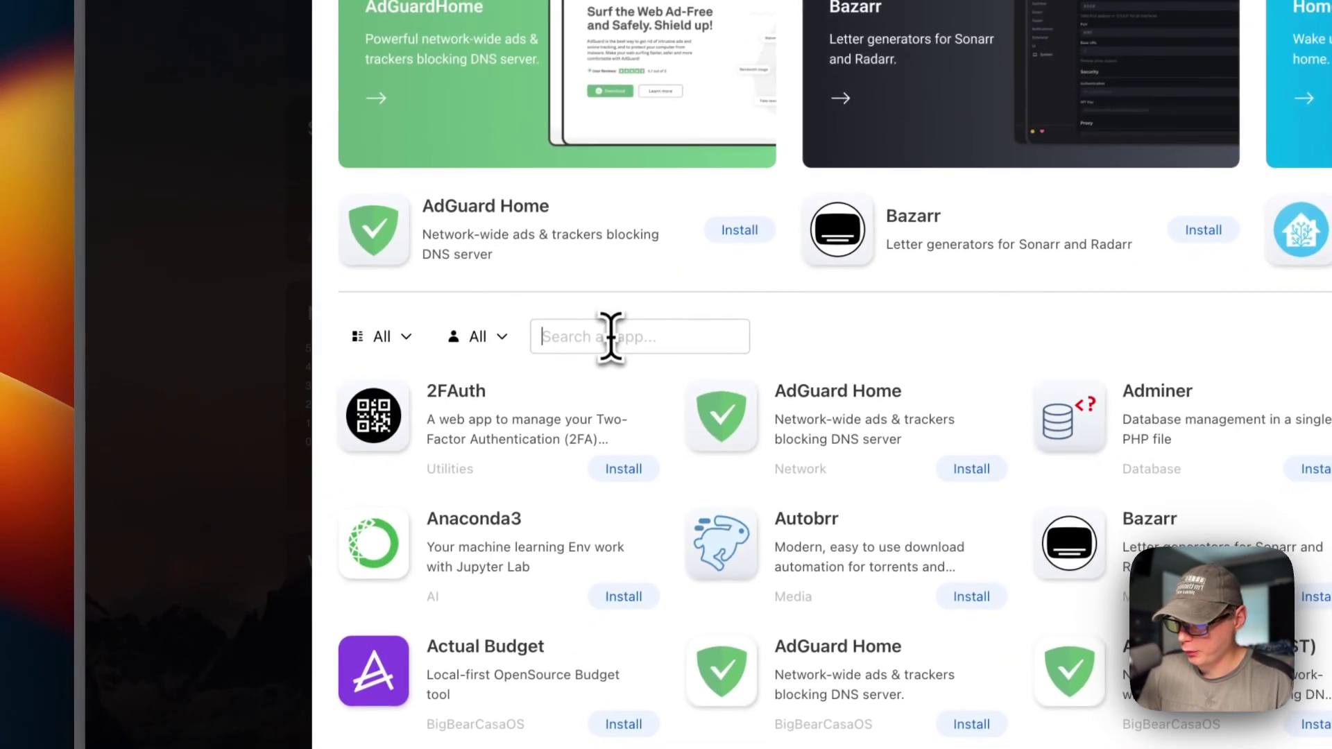
type("plant")
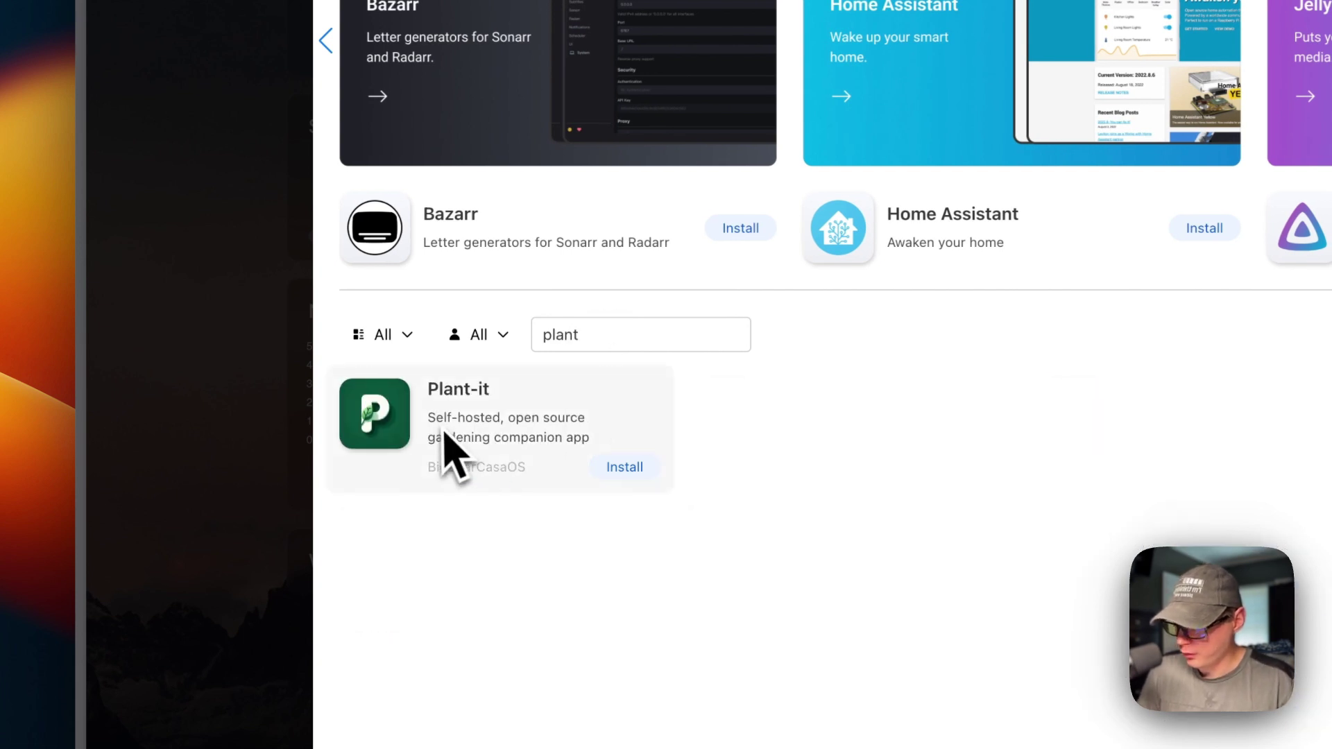
View the details of the BigBearCasaOS Plant-it app and install it, continuing past the pre-install tips.
double_click(437, 467)
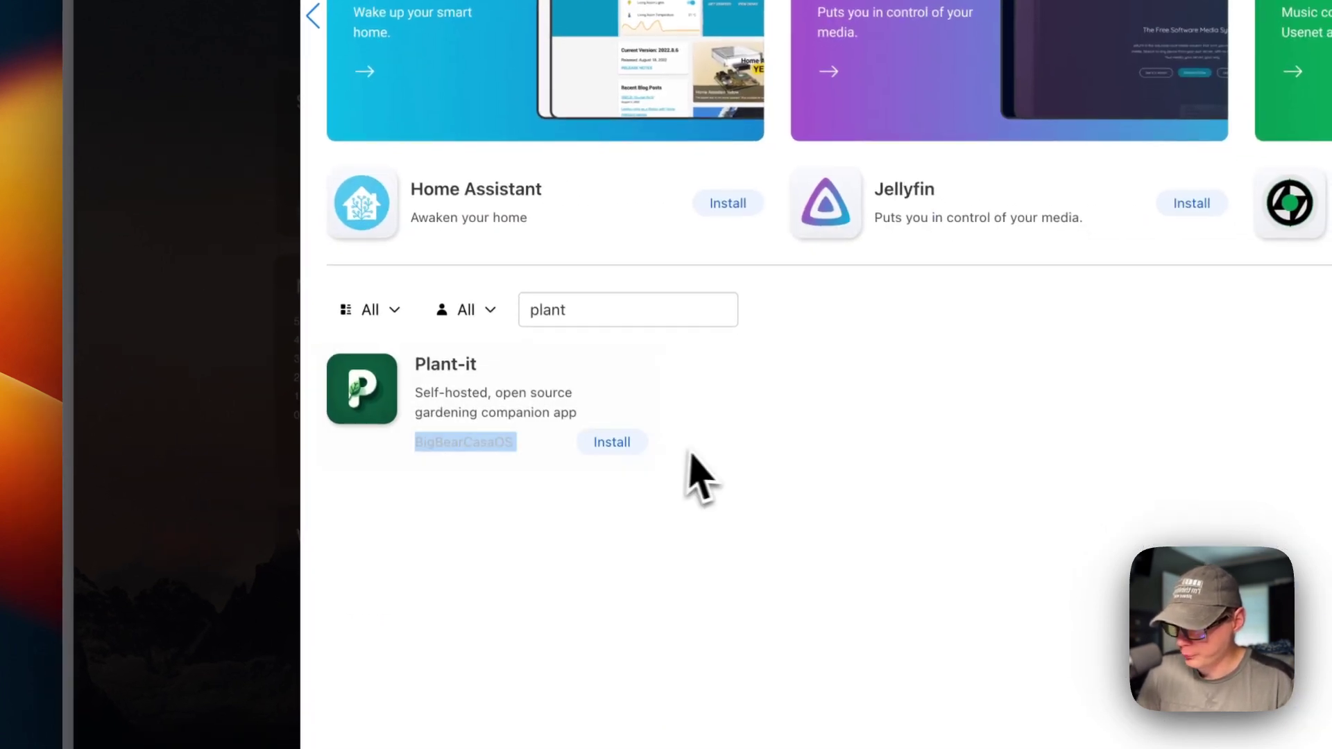
left_click(488, 415)
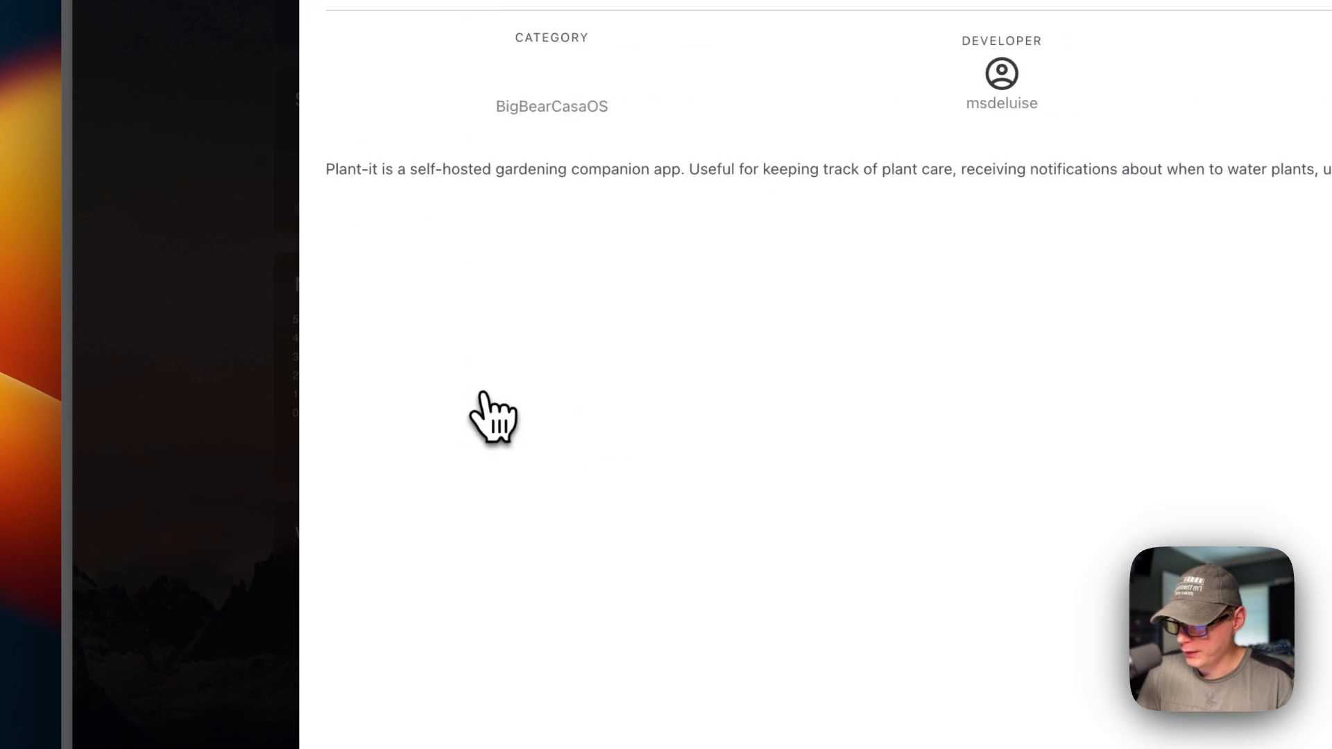
left_click(381, 257)
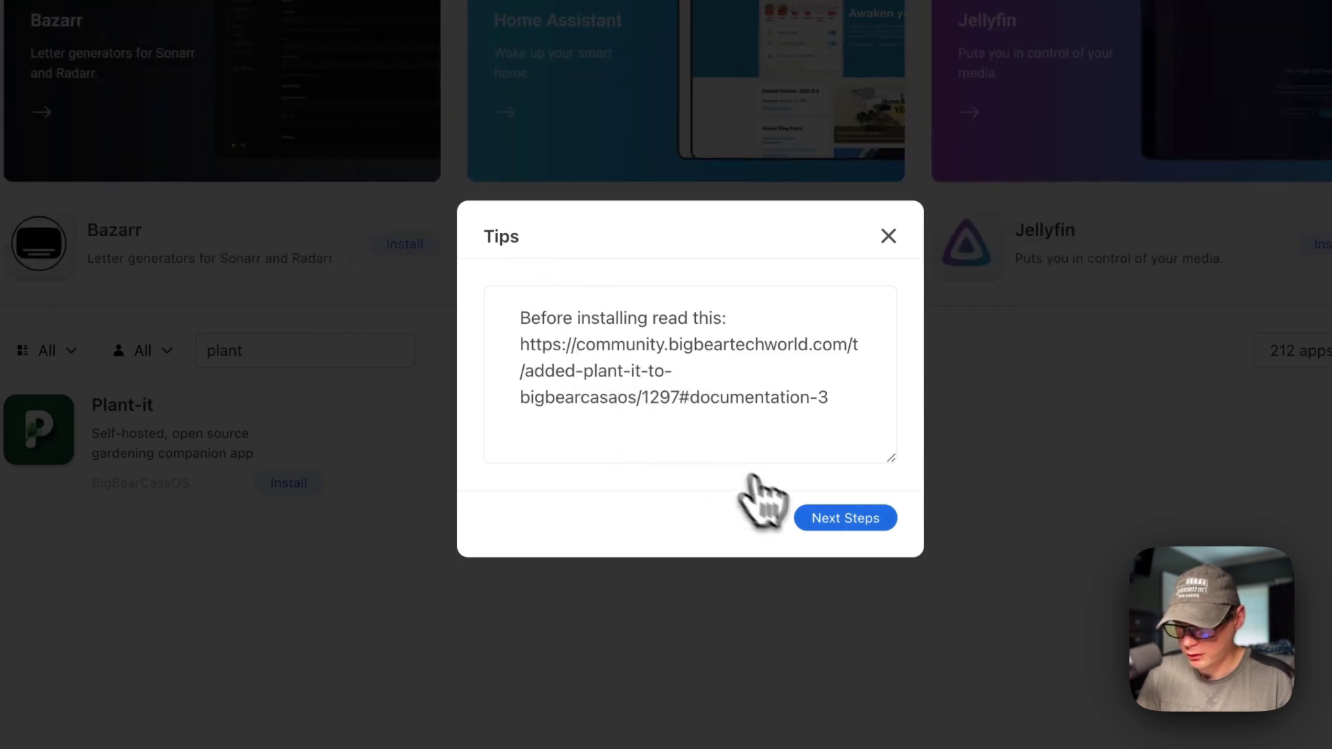
left_click(833, 520)
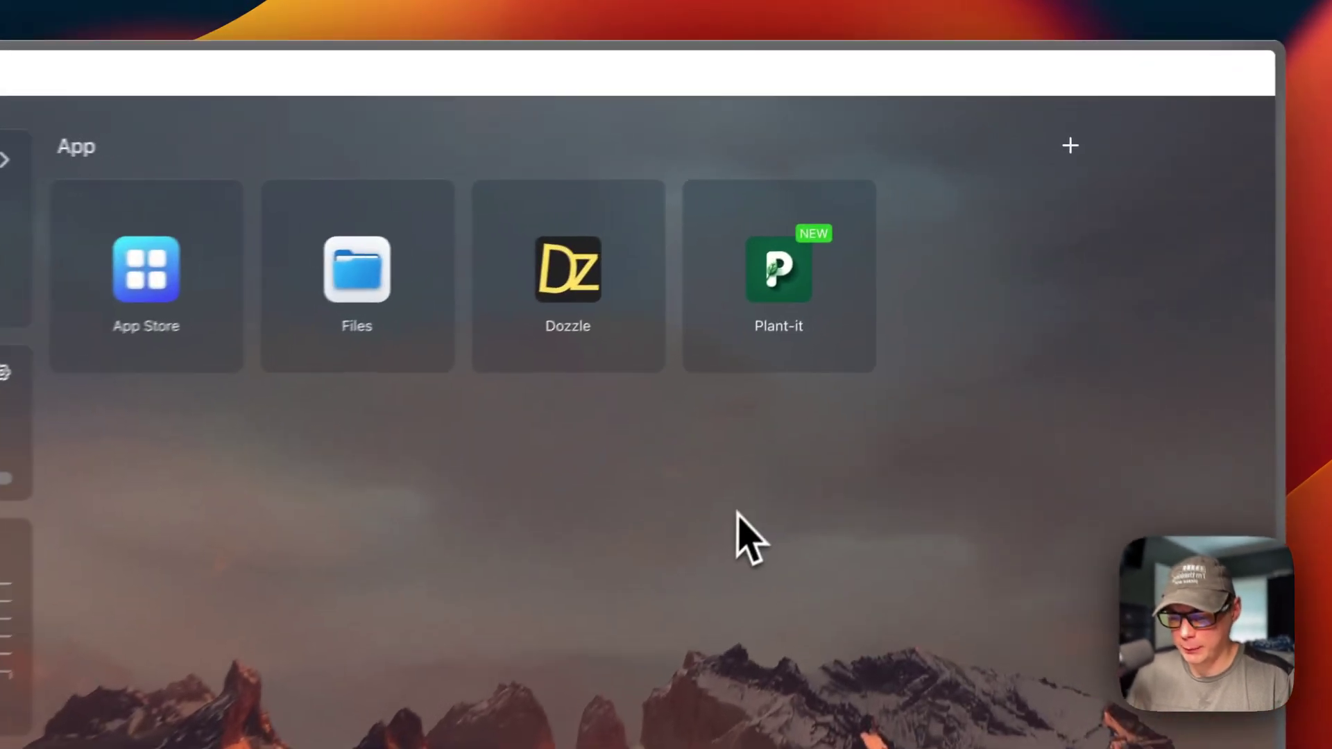
Remove the "Testing" line from the installed Plant-it app's tips, save the note and close it.
mouse_move(806, 339)
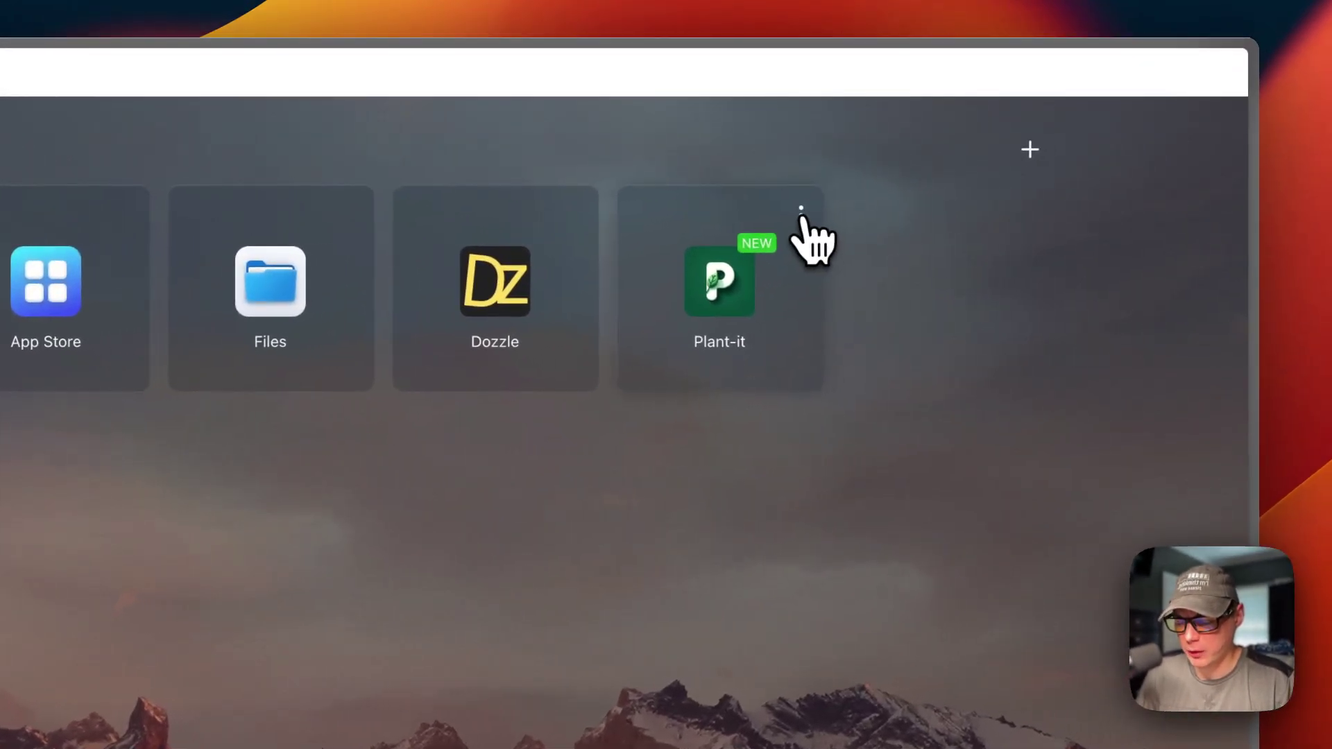
left_click(803, 217)
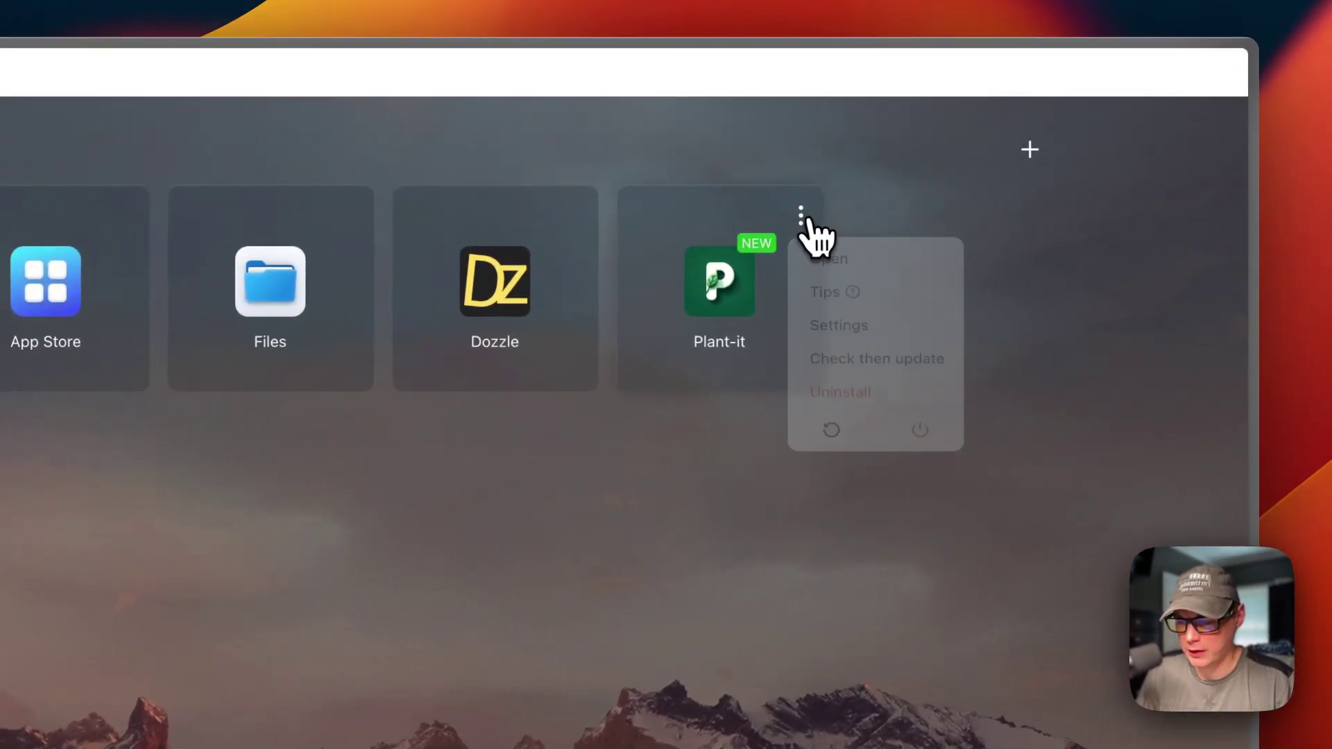
left_click(835, 305)
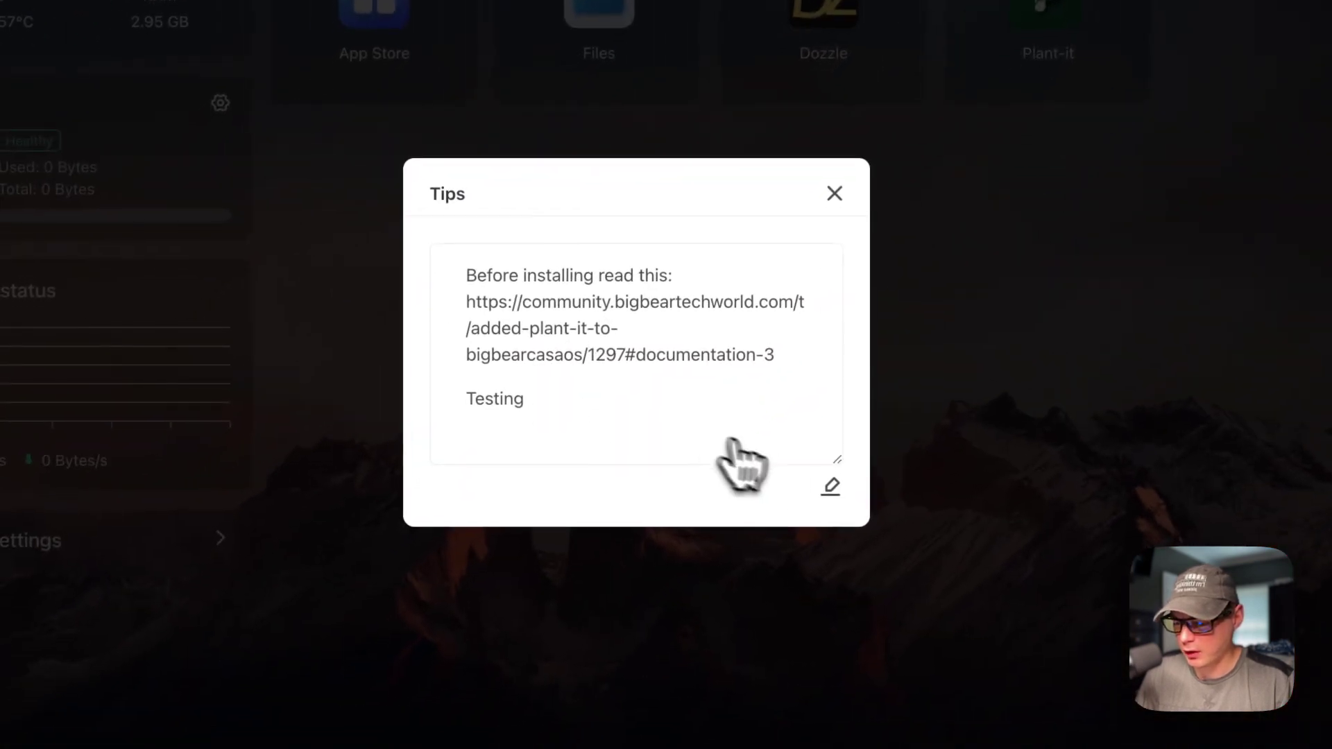
left_click_drag(669, 434, 363, 394)
key("BackSpace")
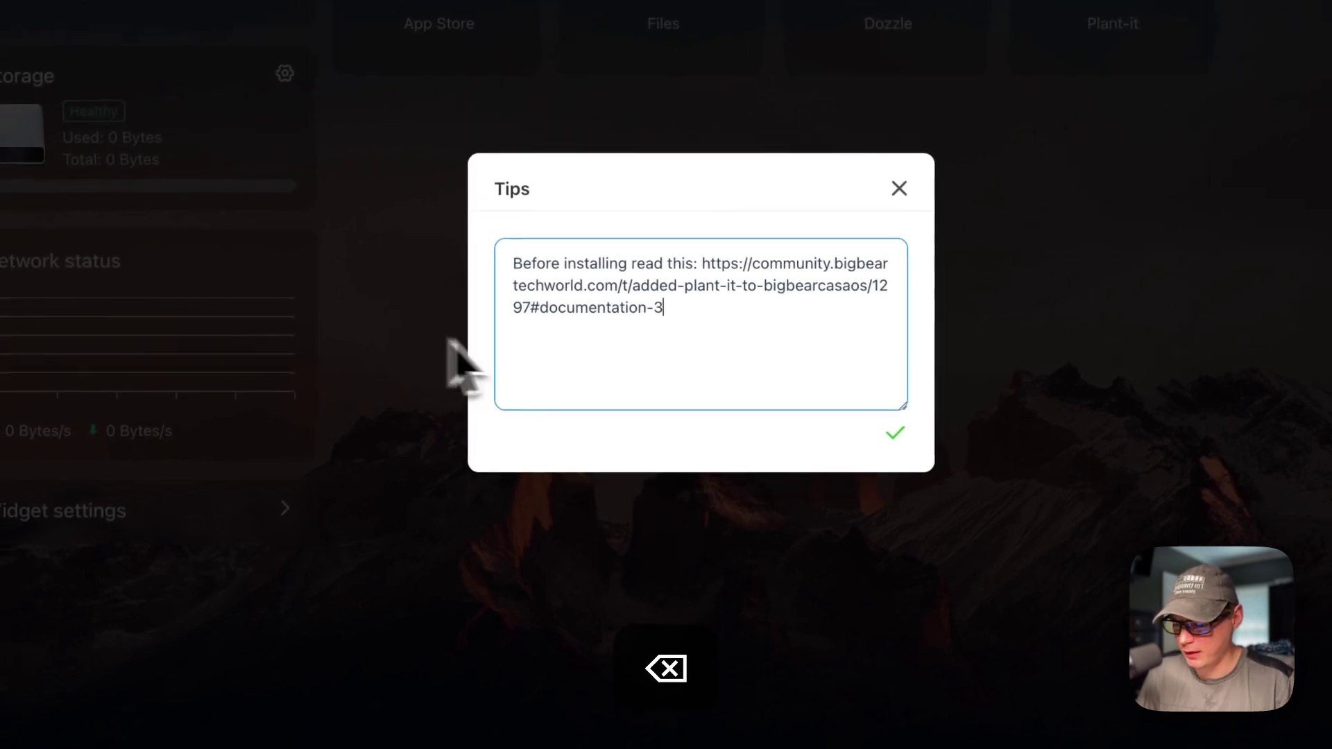
left_click(895, 433)
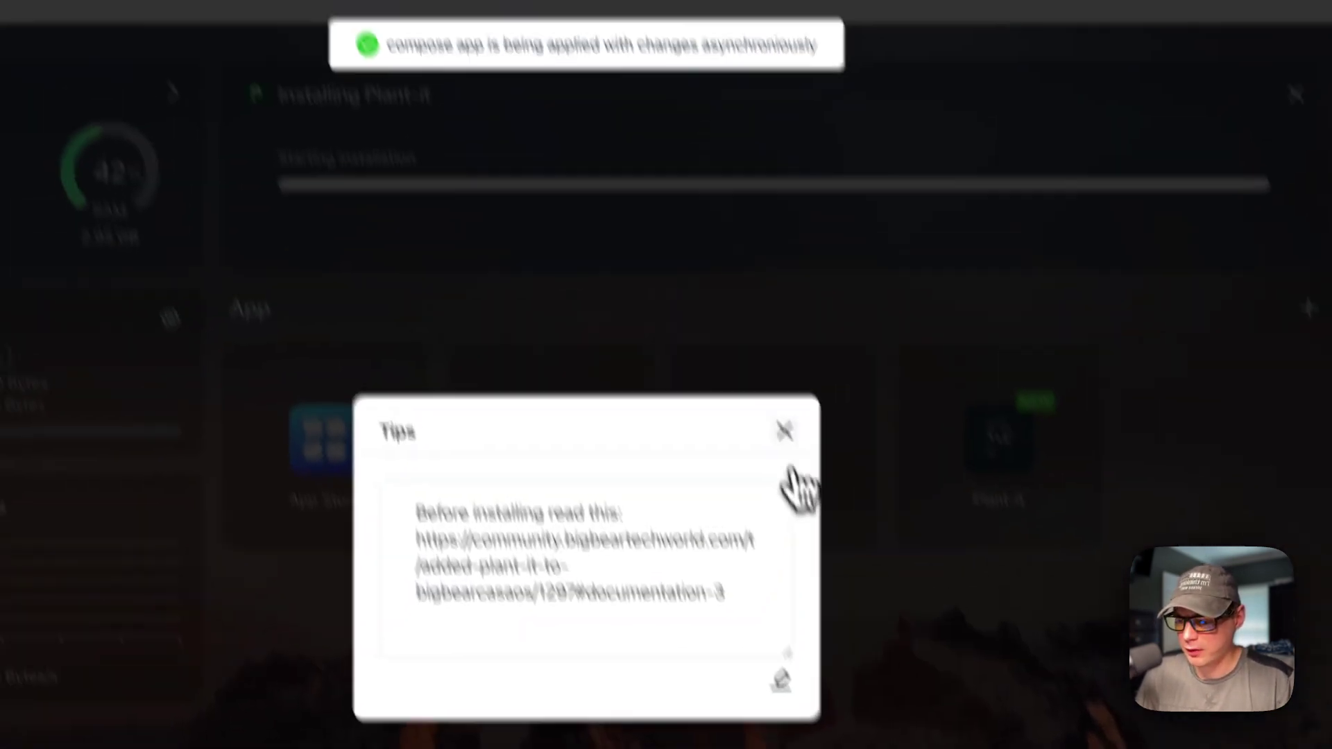
left_click(696, 219)
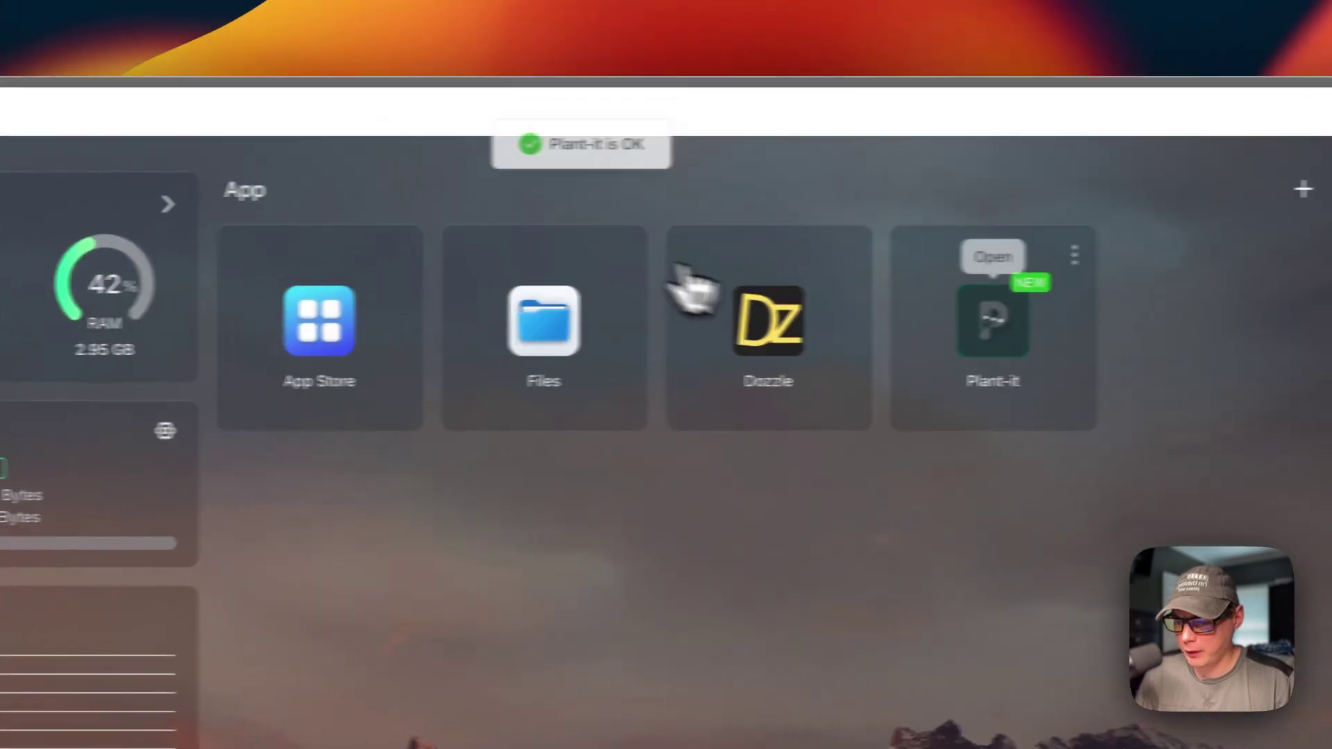
left_click(908, 261)
left_click(925, 374)
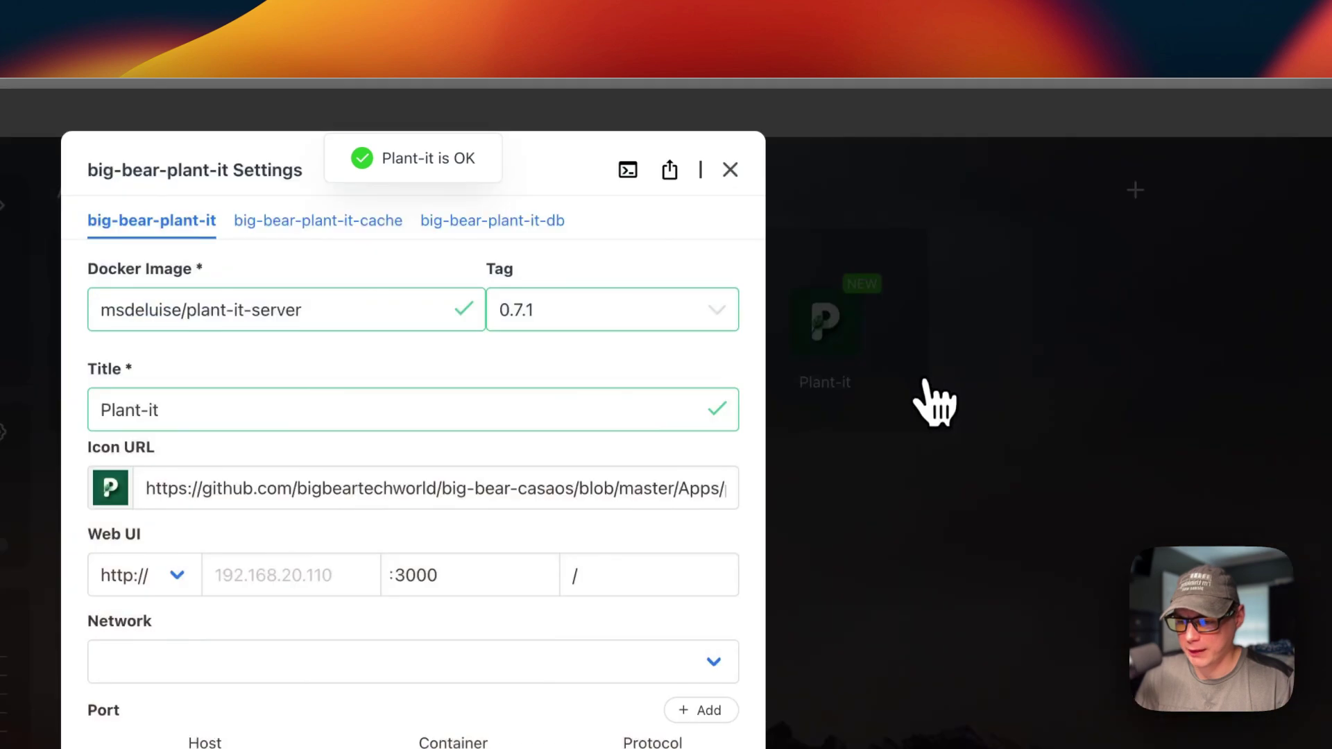
left_click(730, 169)
Reopen the Plant-it app's tips to check the saved note, and close it.
left_click(906, 251)
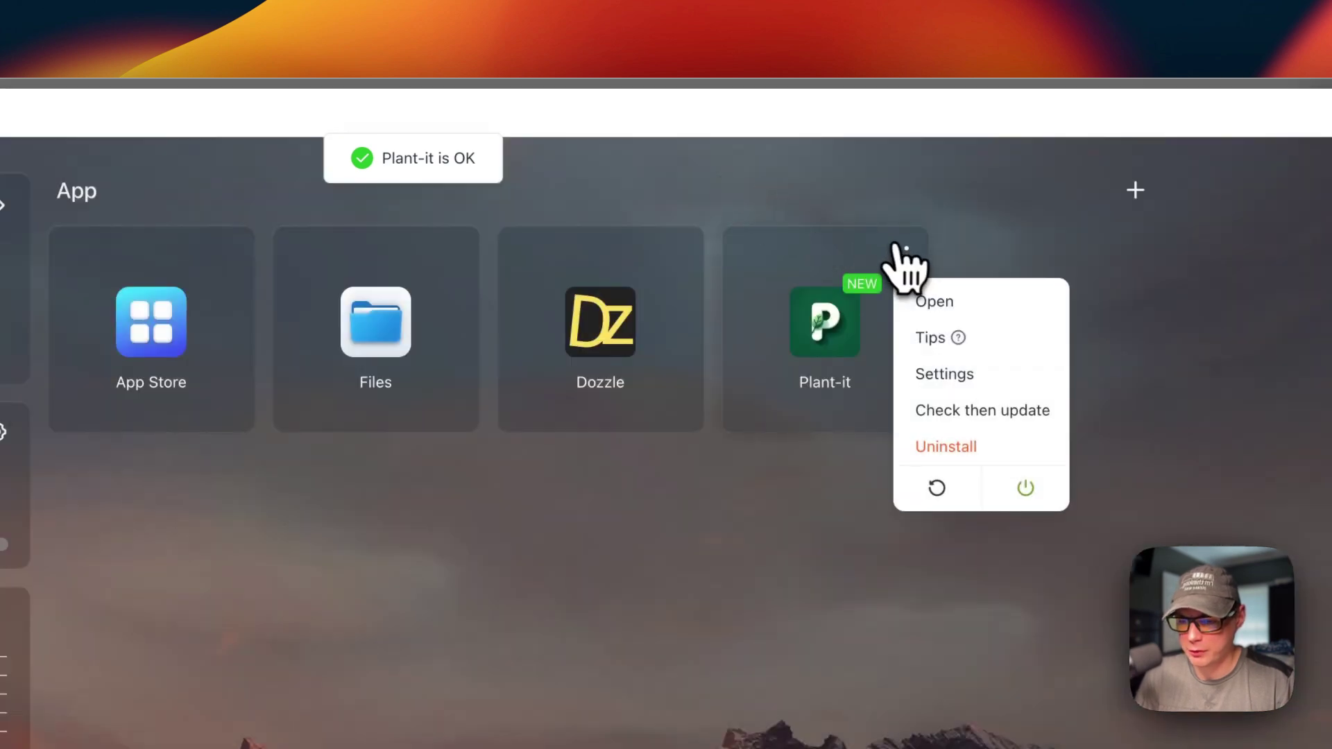
left_click(926, 333)
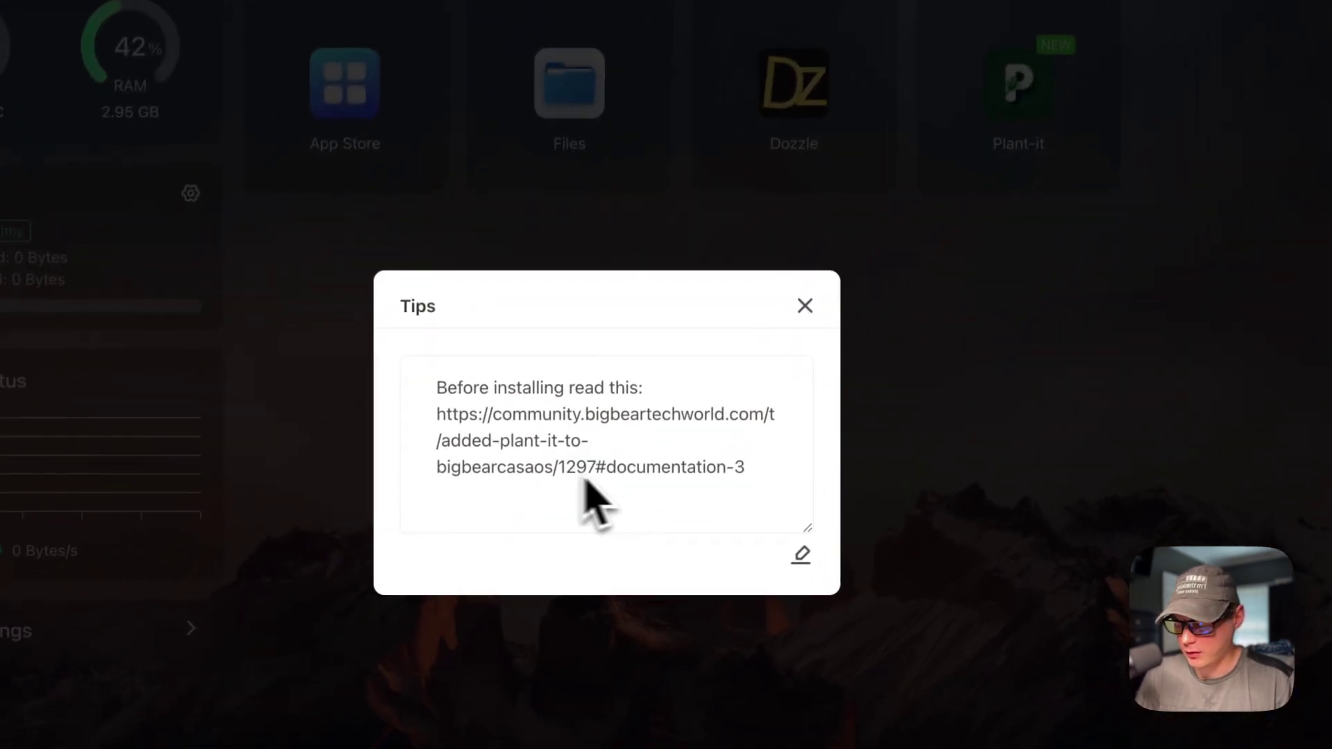
left_click(808, 304)
Review the ports, volumes and environment variables in Plant-it's main service settings, and open the big-bear-plant-it-cache settings.
left_click(1107, 24)
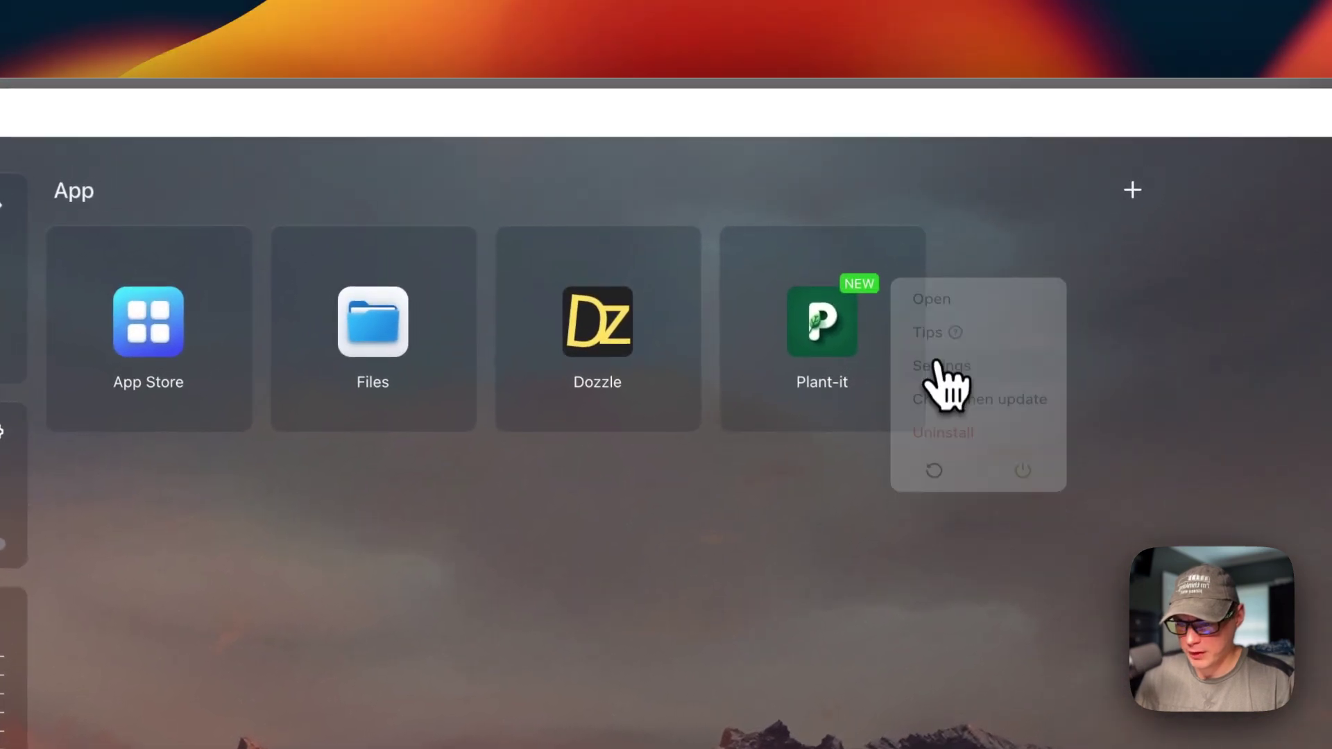
left_click(942, 365)
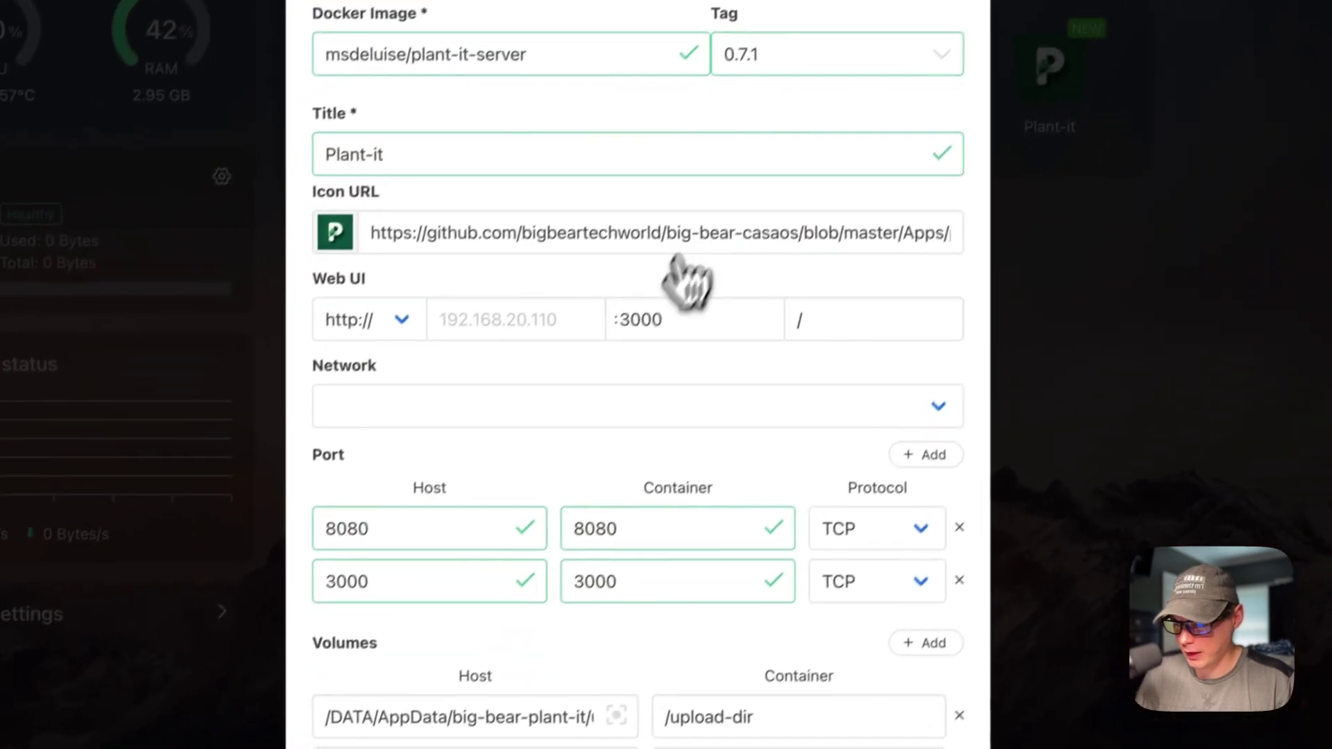
scroll(614, 491, "down", 15)
scroll(612, 521, "up", 10)
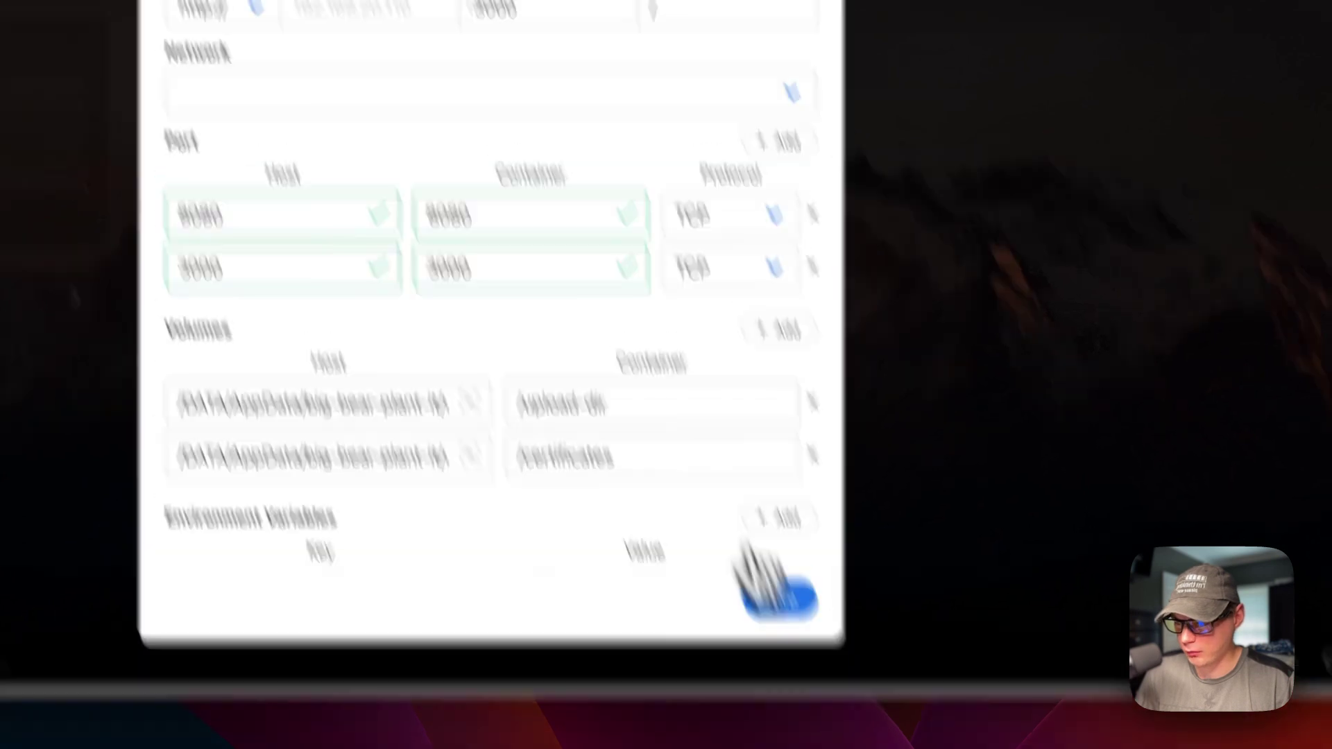
left_click(585, 145)
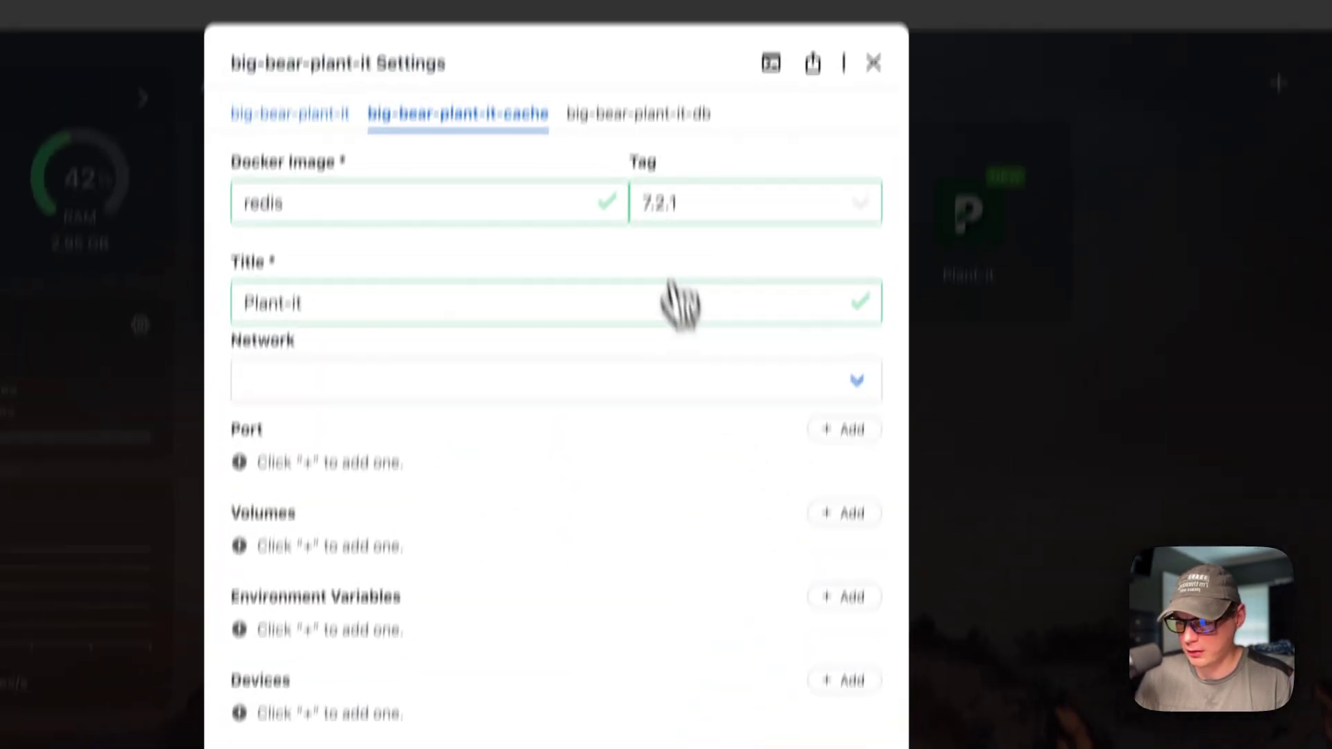
Check the big-bear-plant-it-db settings, return to the cache settings, and list the files in the app's terminal with ls.
left_click(639, 113)
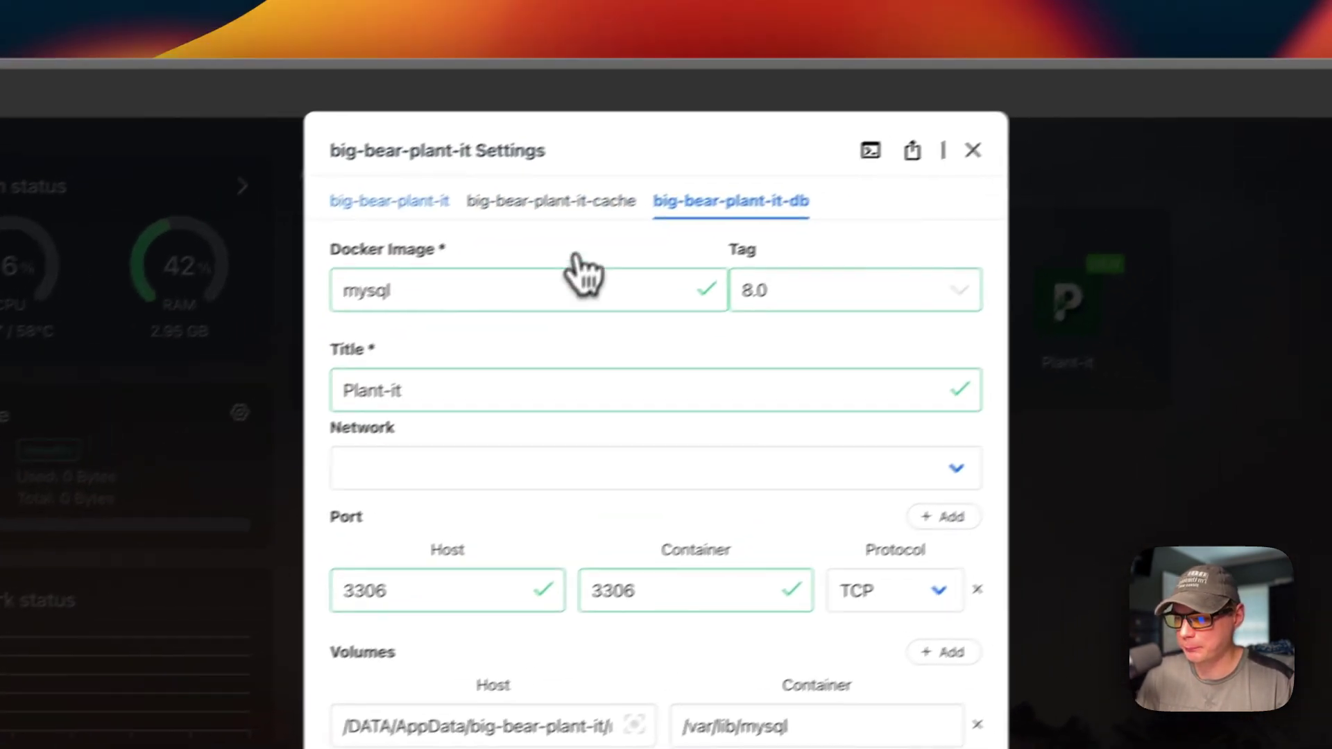
left_click(624, 102)
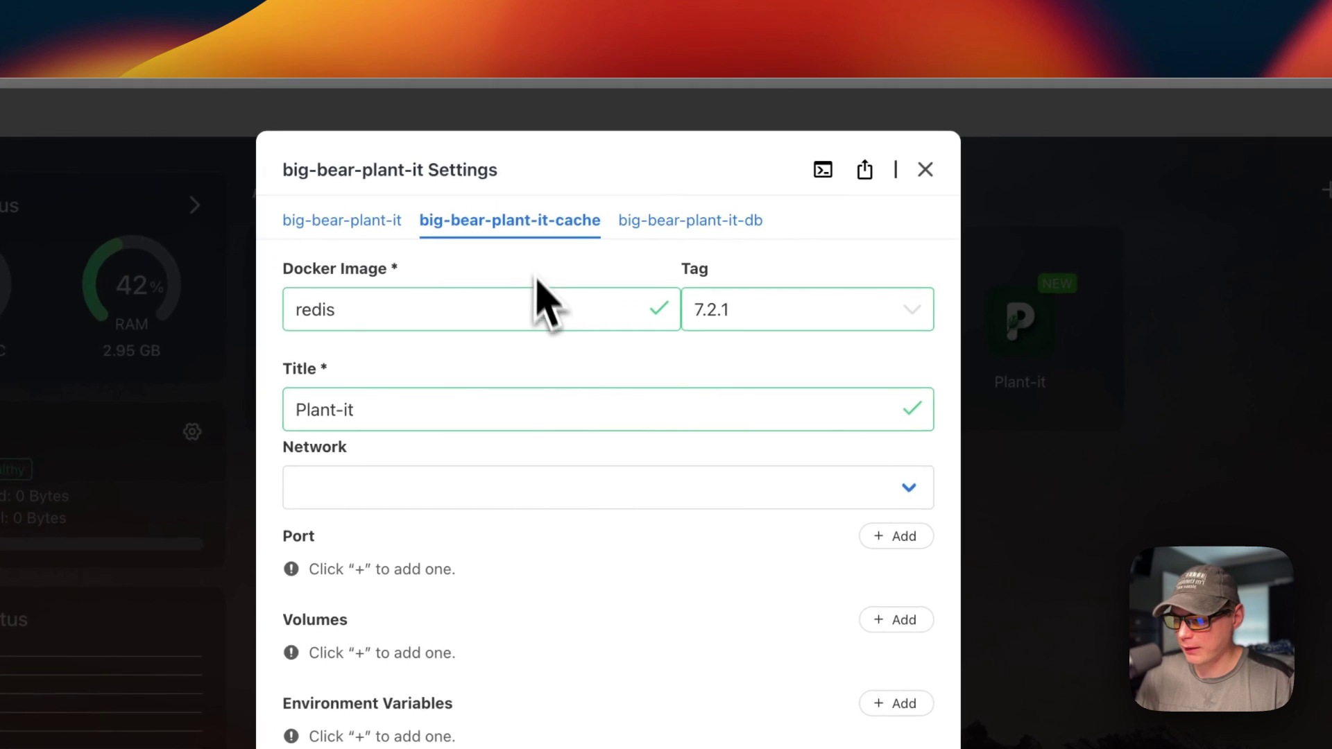
left_click(822, 170)
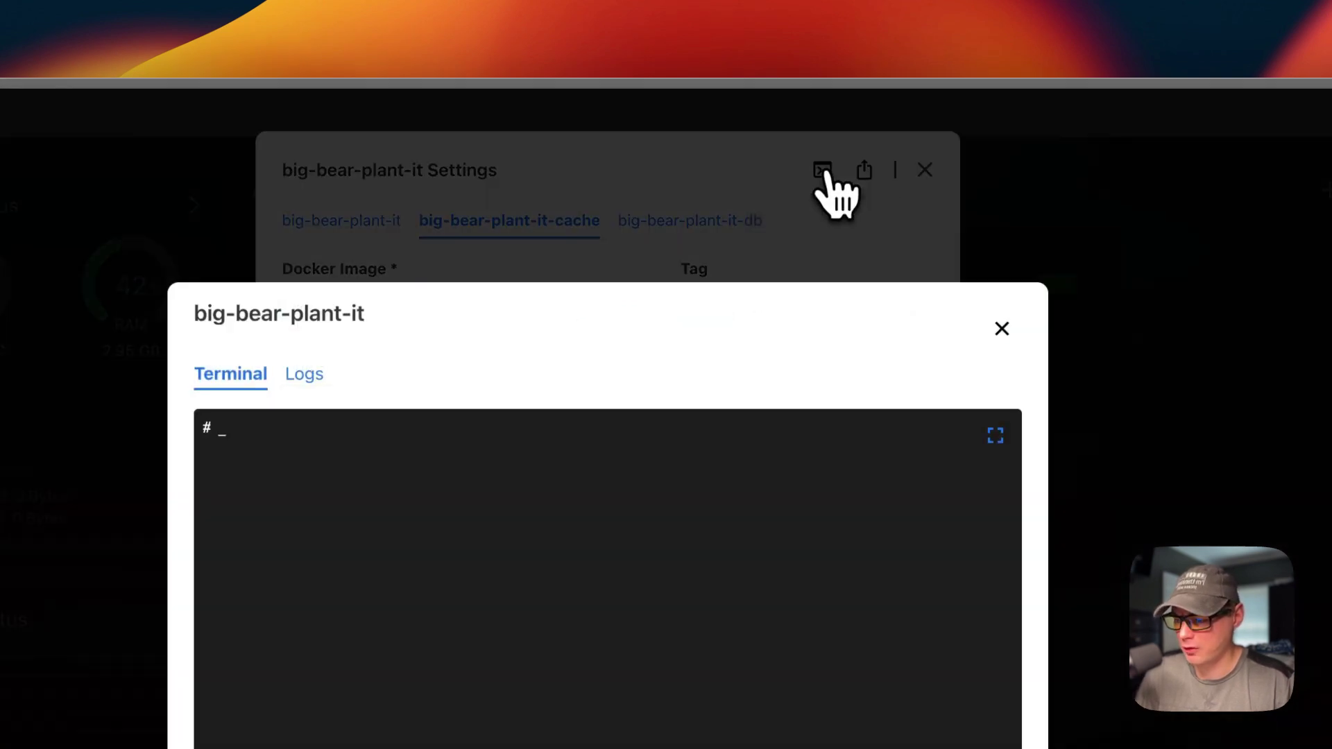
type("ls")
key("Return")
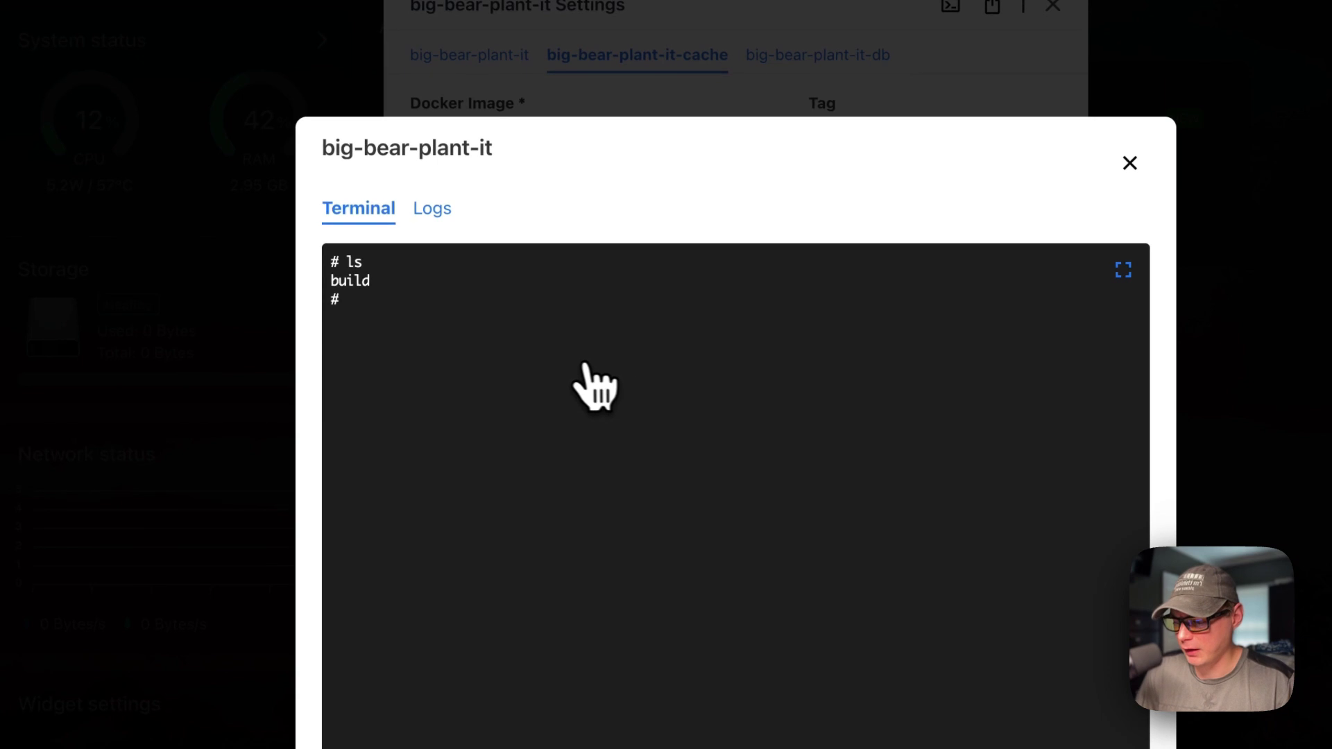
Review the big-bear-plant-it container logs, and close the log window and the app settings.
left_click(434, 210)
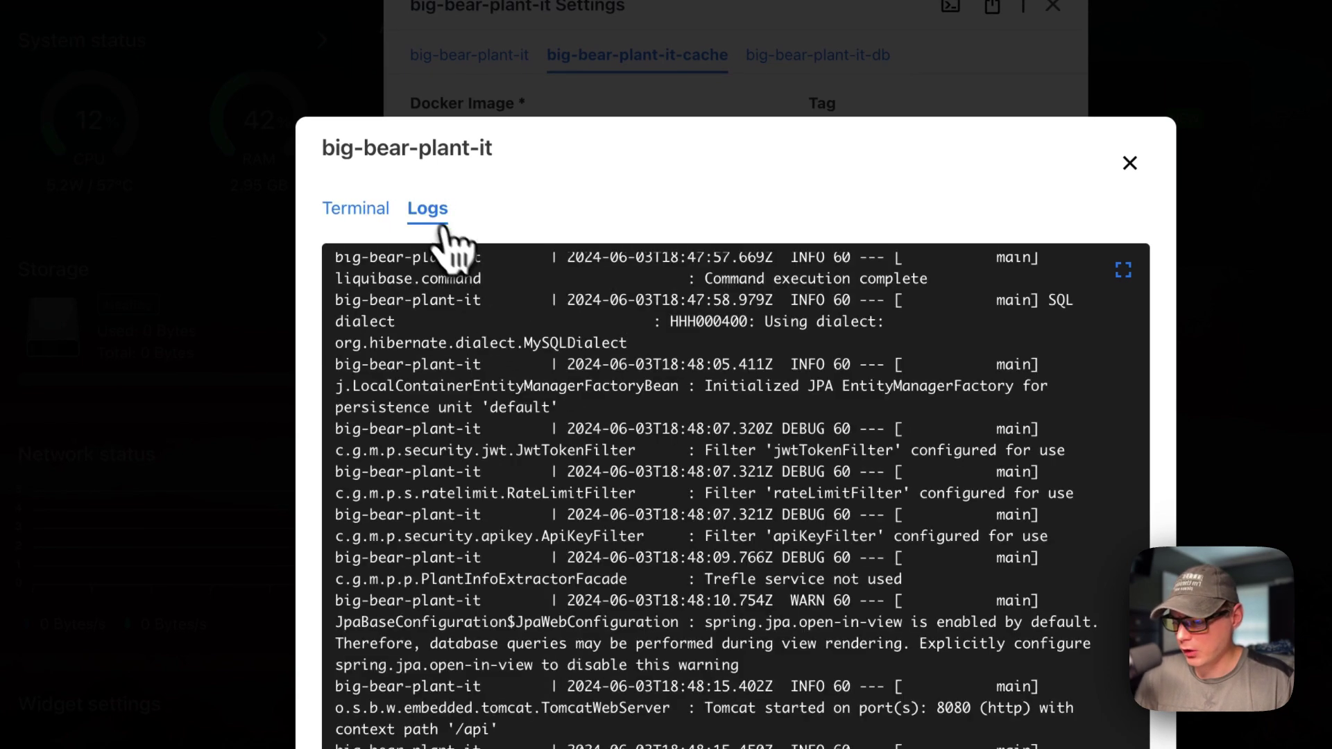
scroll(634, 555, "up", 3)
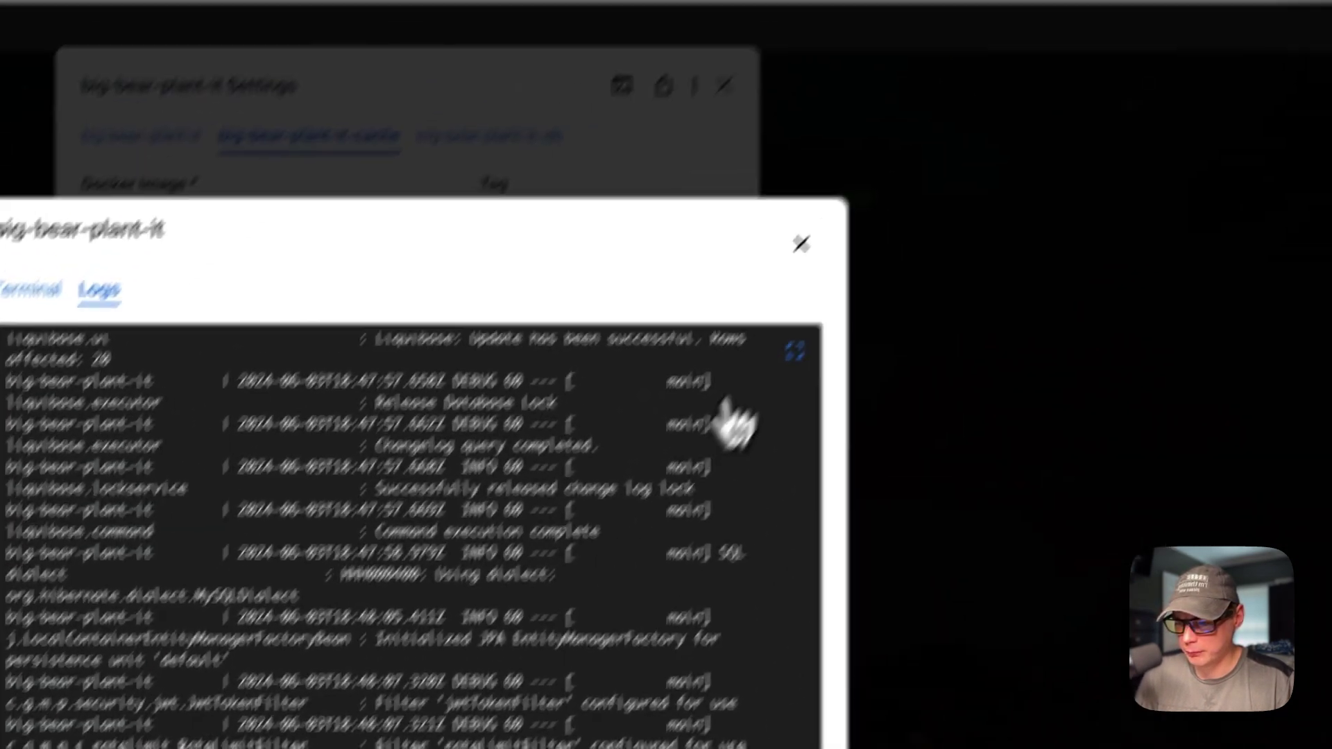
left_click(940, 81)
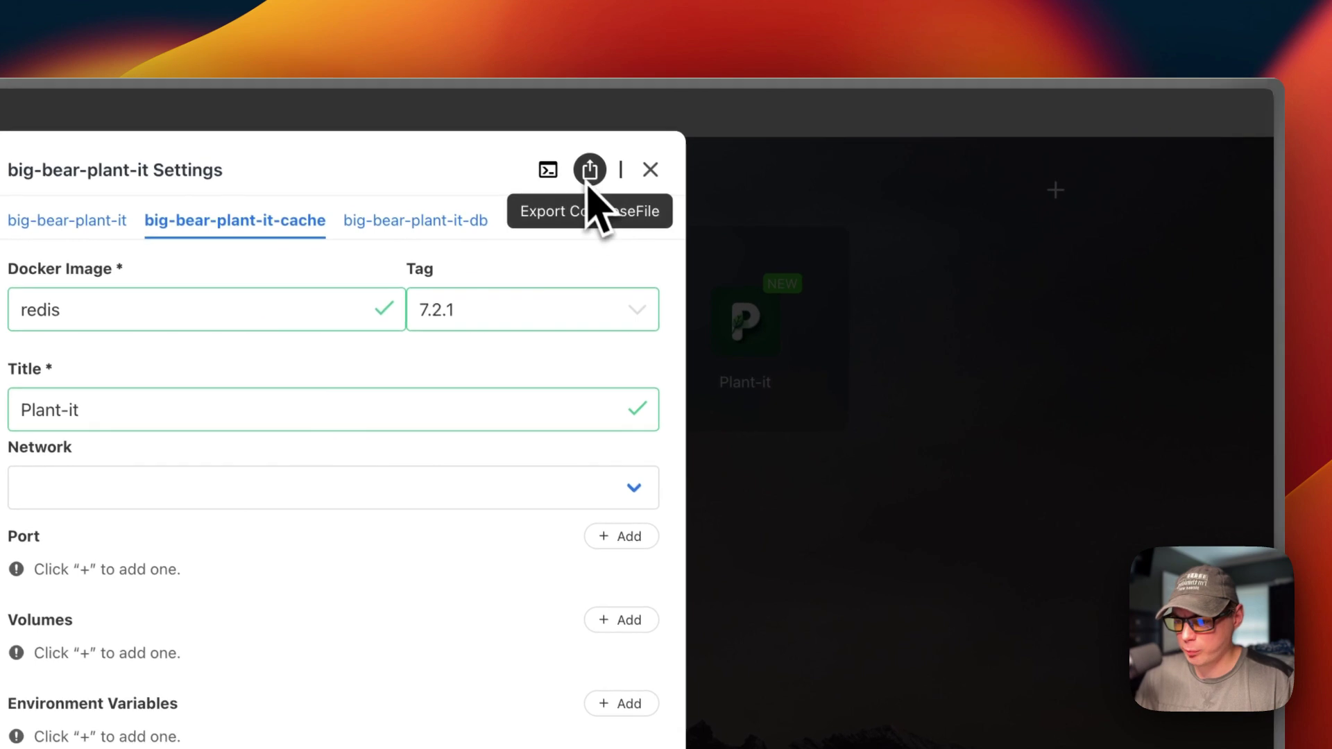
left_click(650, 170)
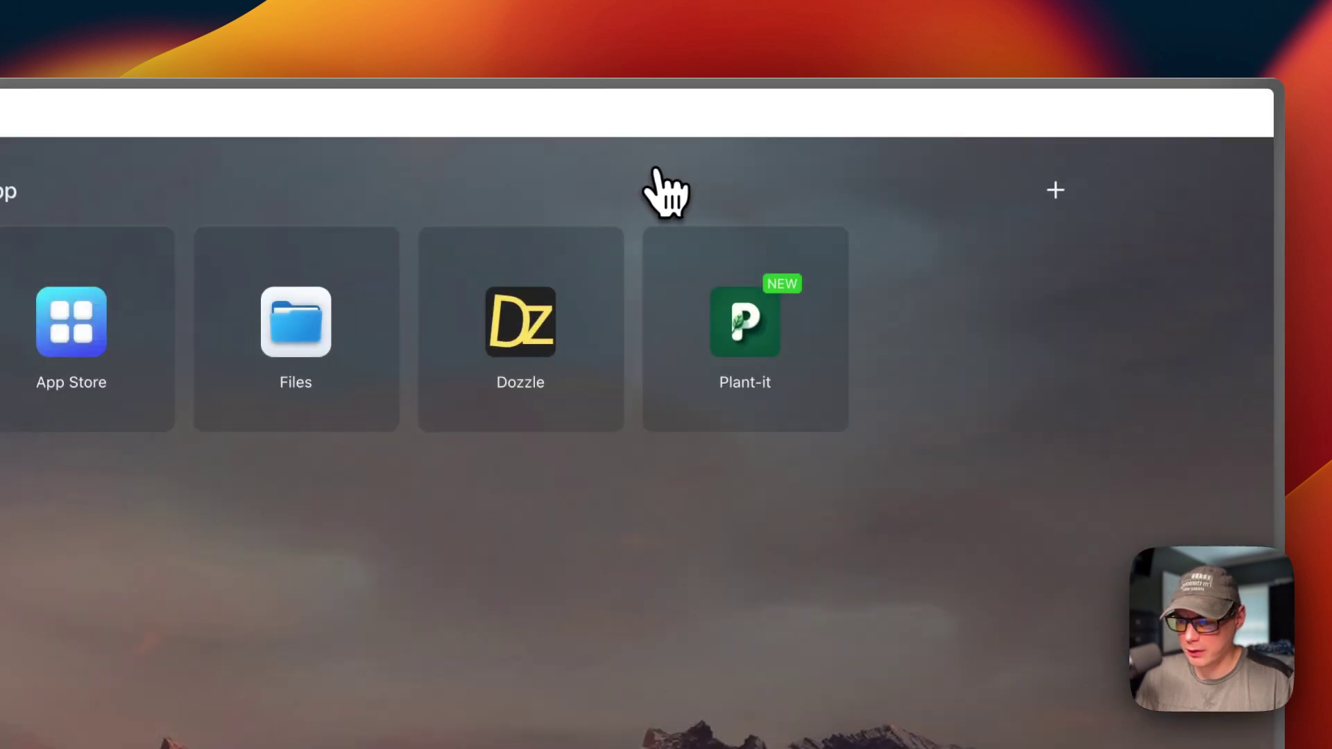
Browse the upload-dir, mysql and certificates folders inside DATA/AppData/big-bear-plant-it in Files.
left_click(837, 242)
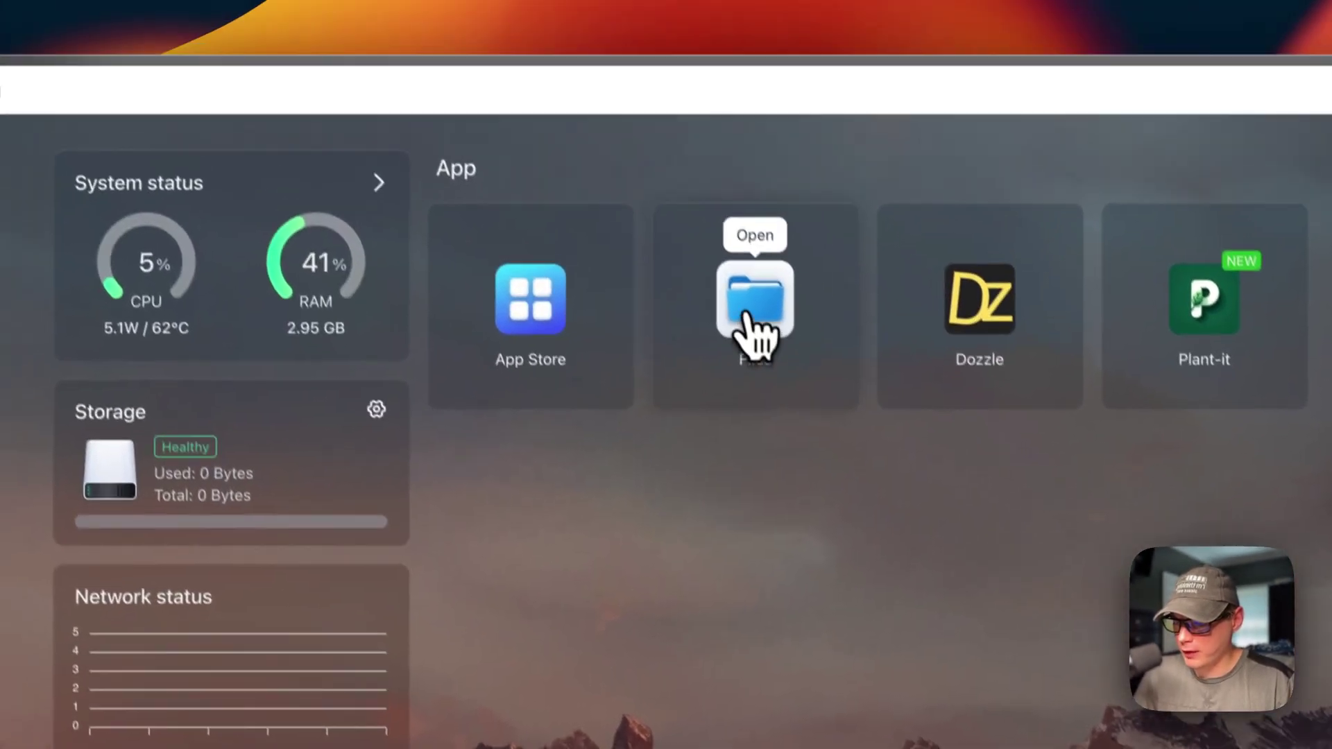
left_click(755, 305)
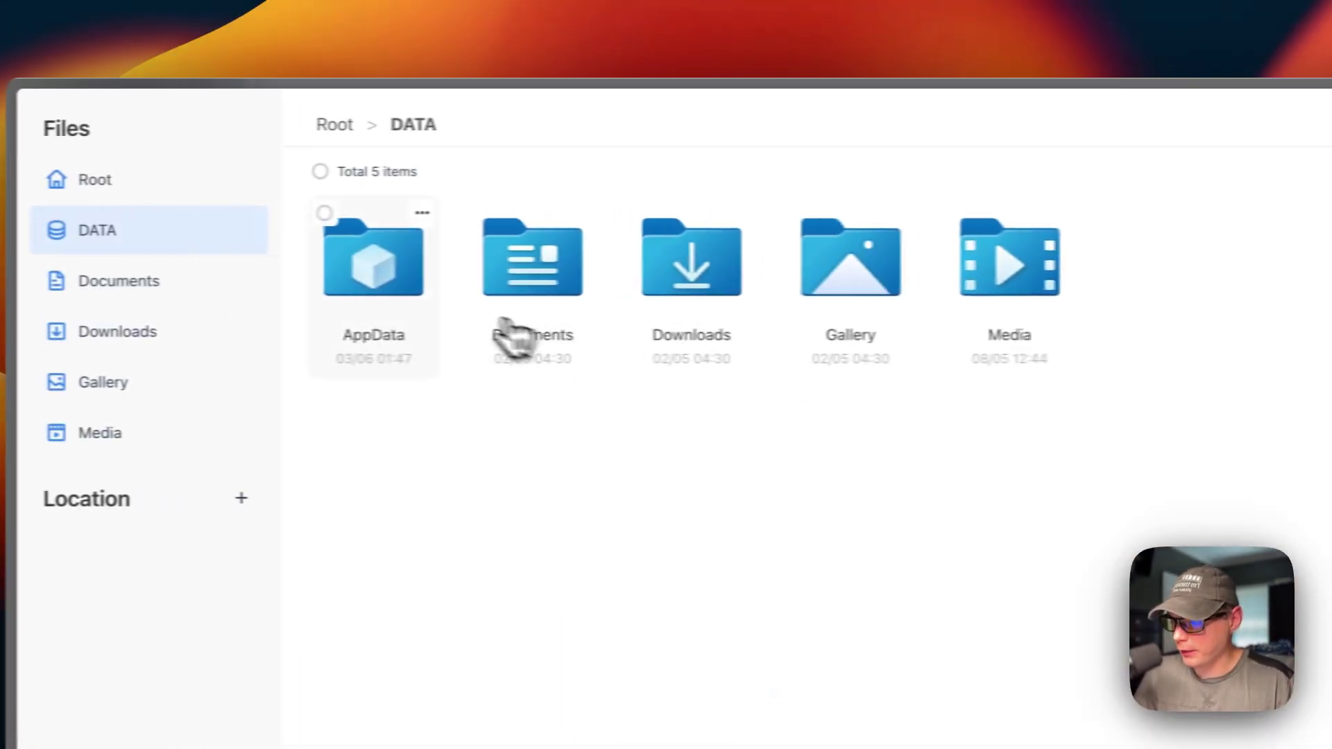
left_click(431, 305)
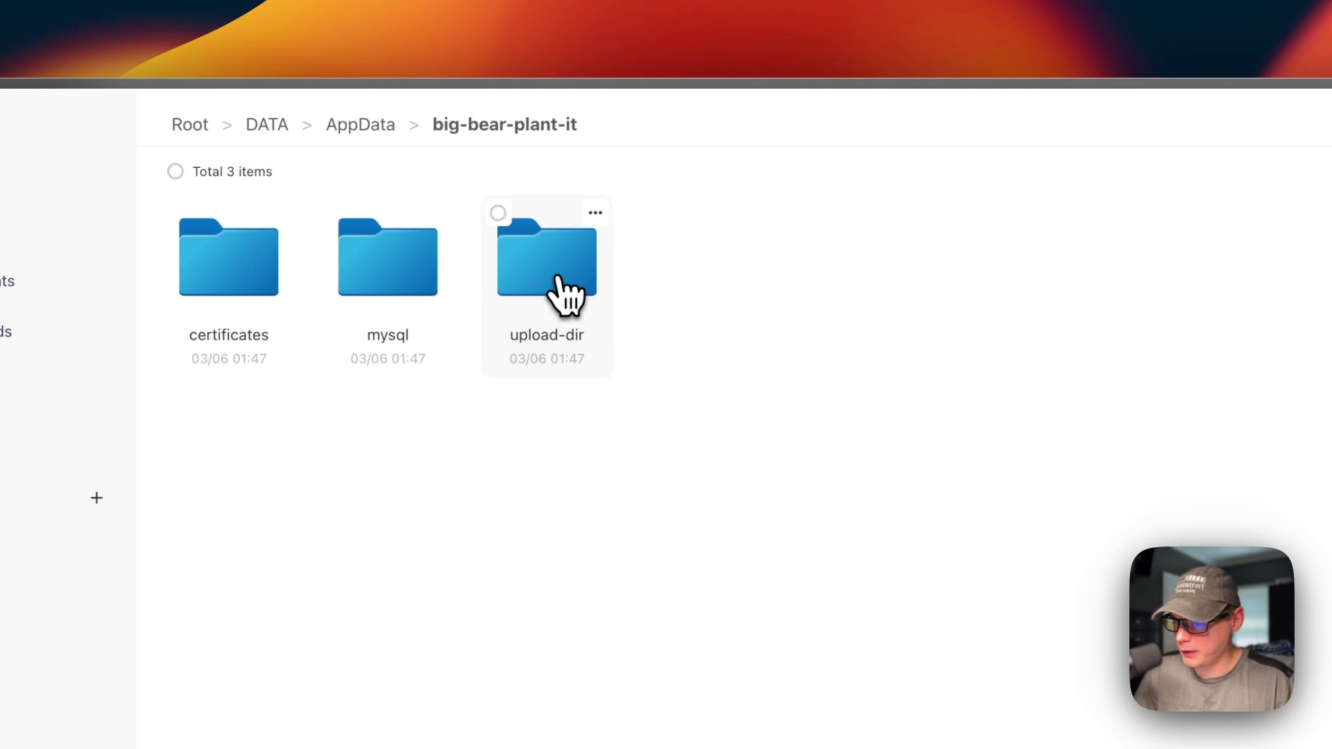
left_click(560, 281)
left_click(445, 124)
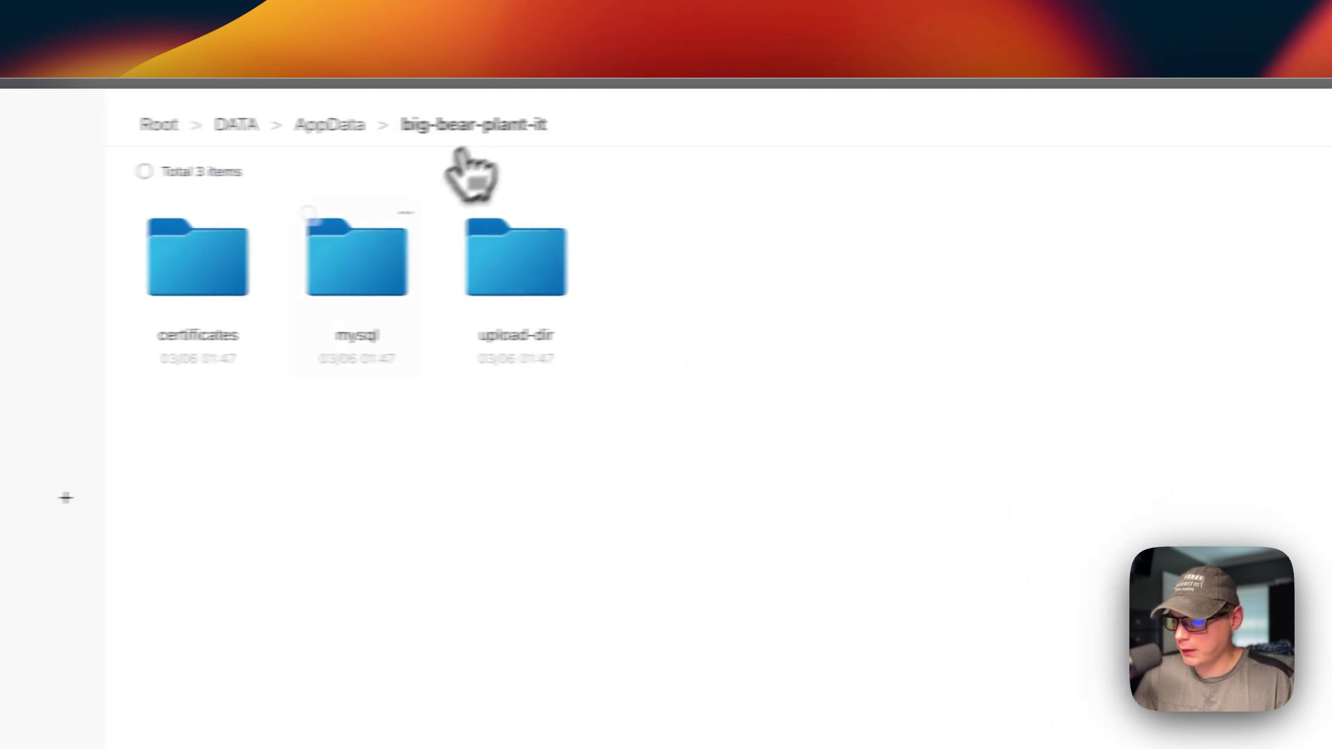
left_click(335, 260)
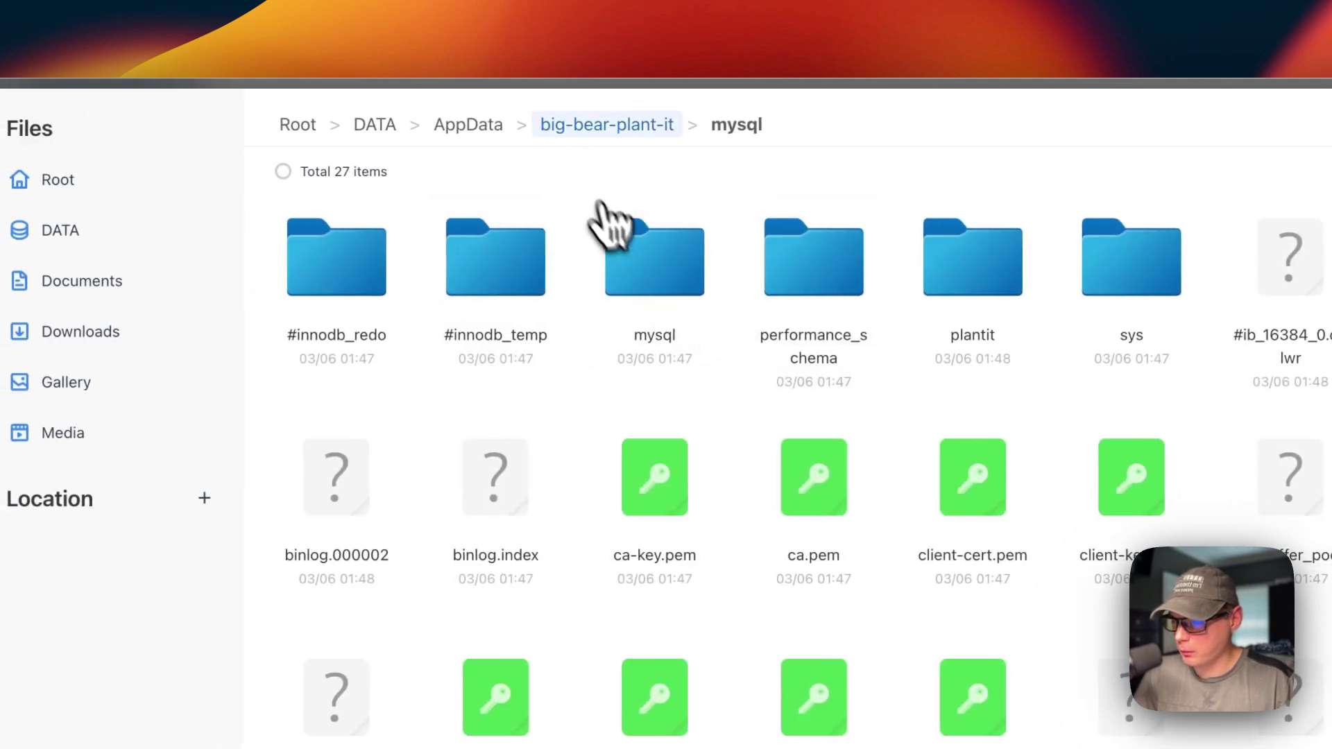
left_click(600, 125)
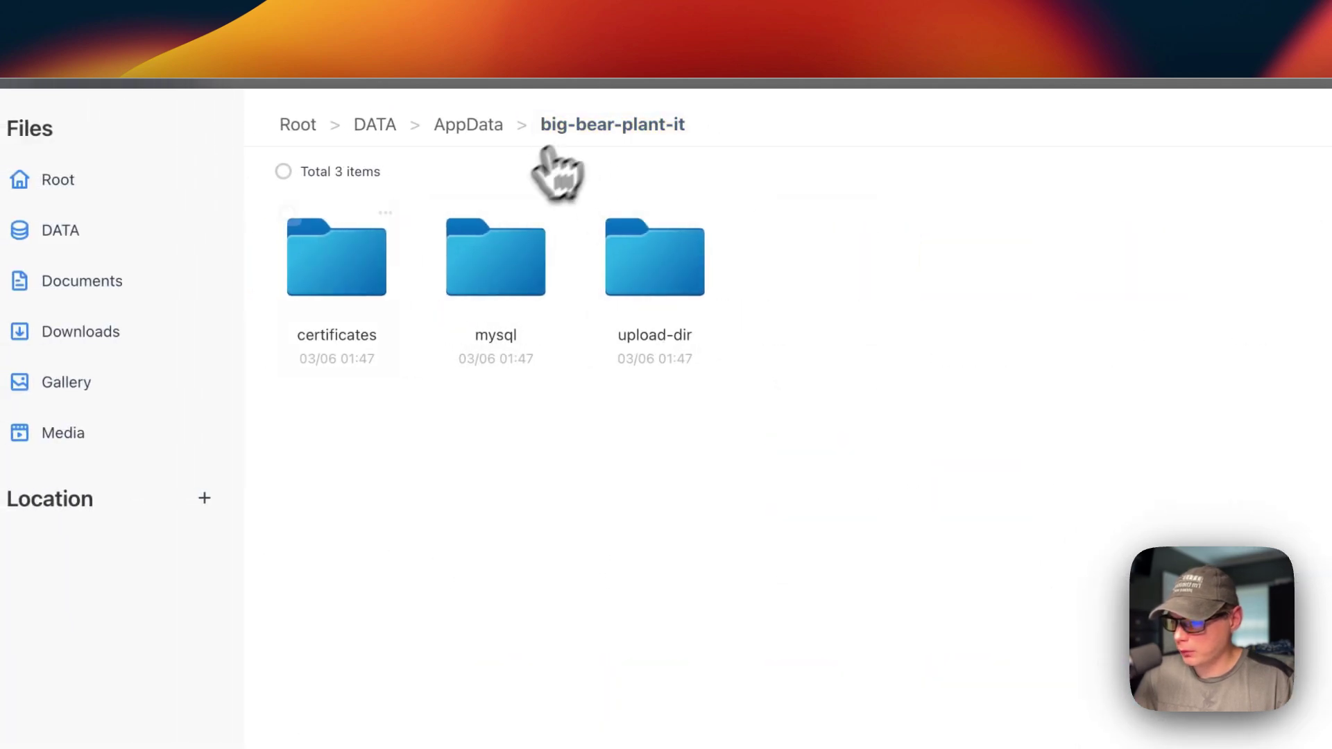
left_click(336, 258)
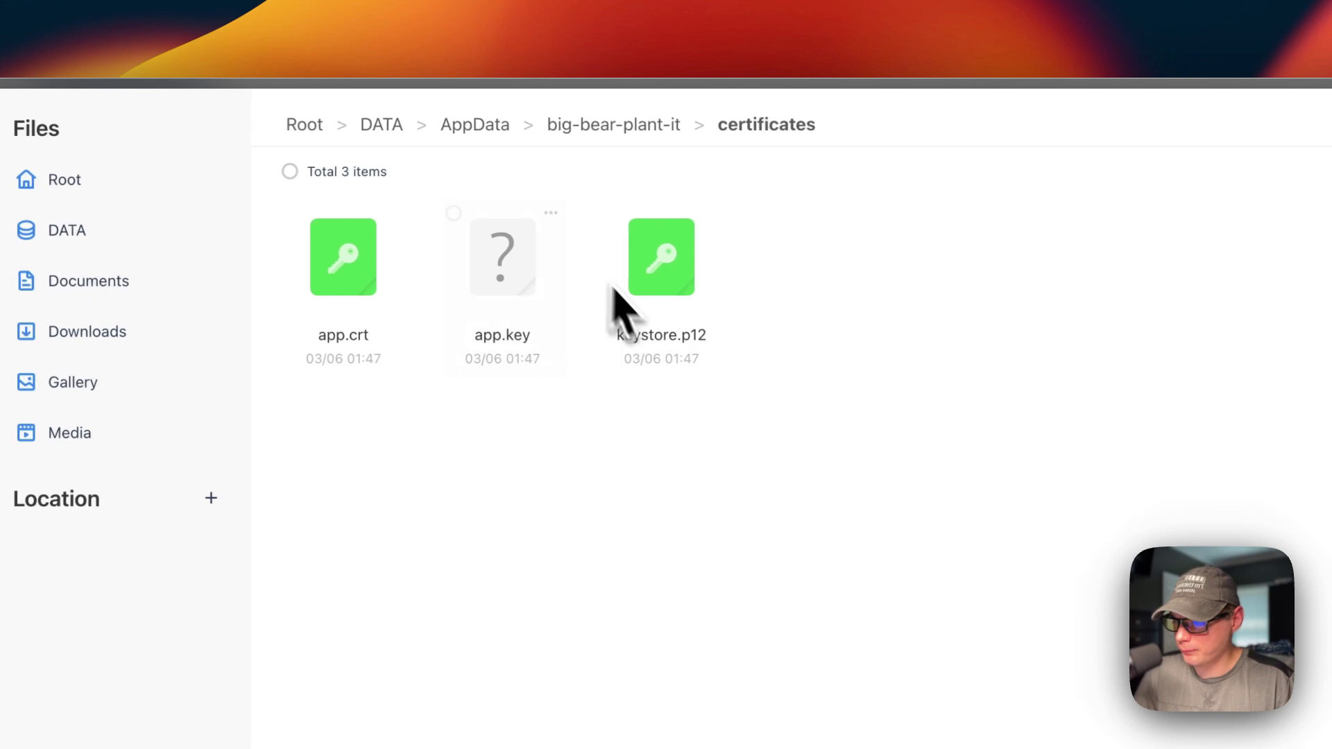
left_click(587, 129)
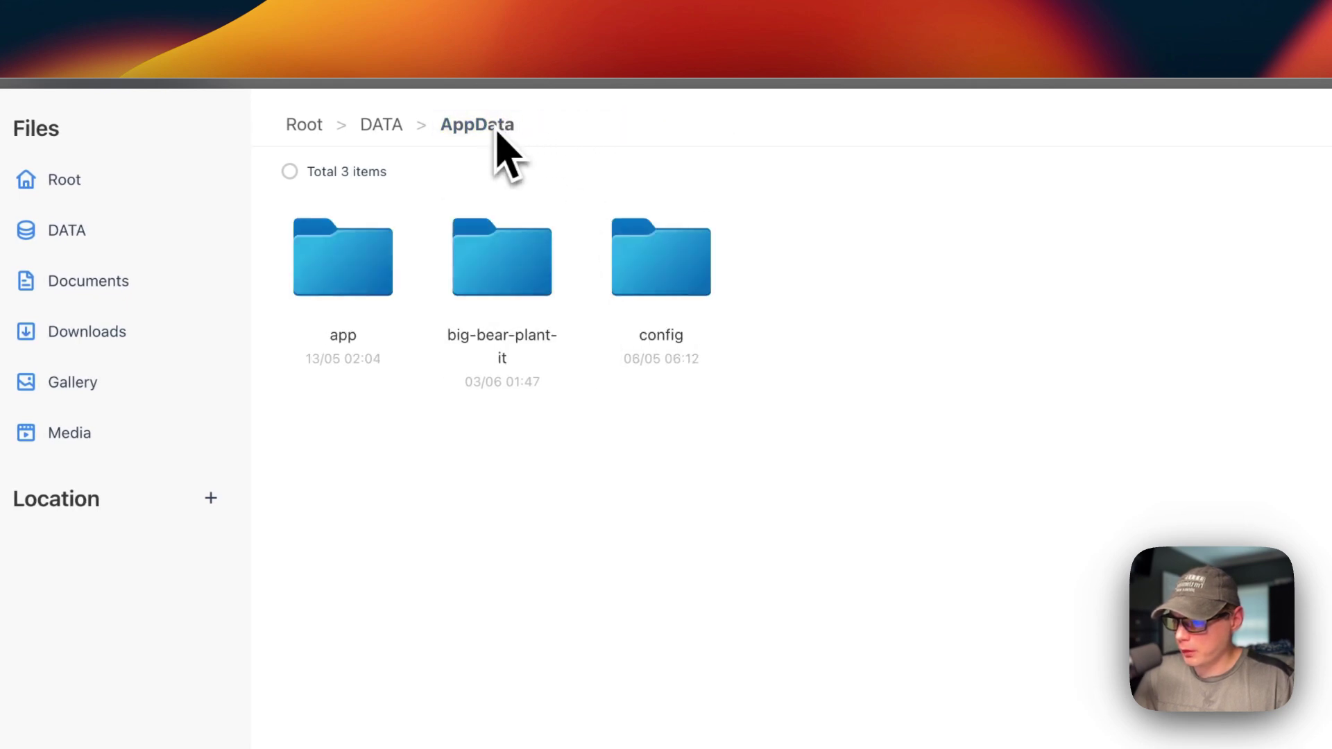
Bring up the download, copy and cut actions for an item in AppData, cancel the selection, and close Files.
right_click(400, 230)
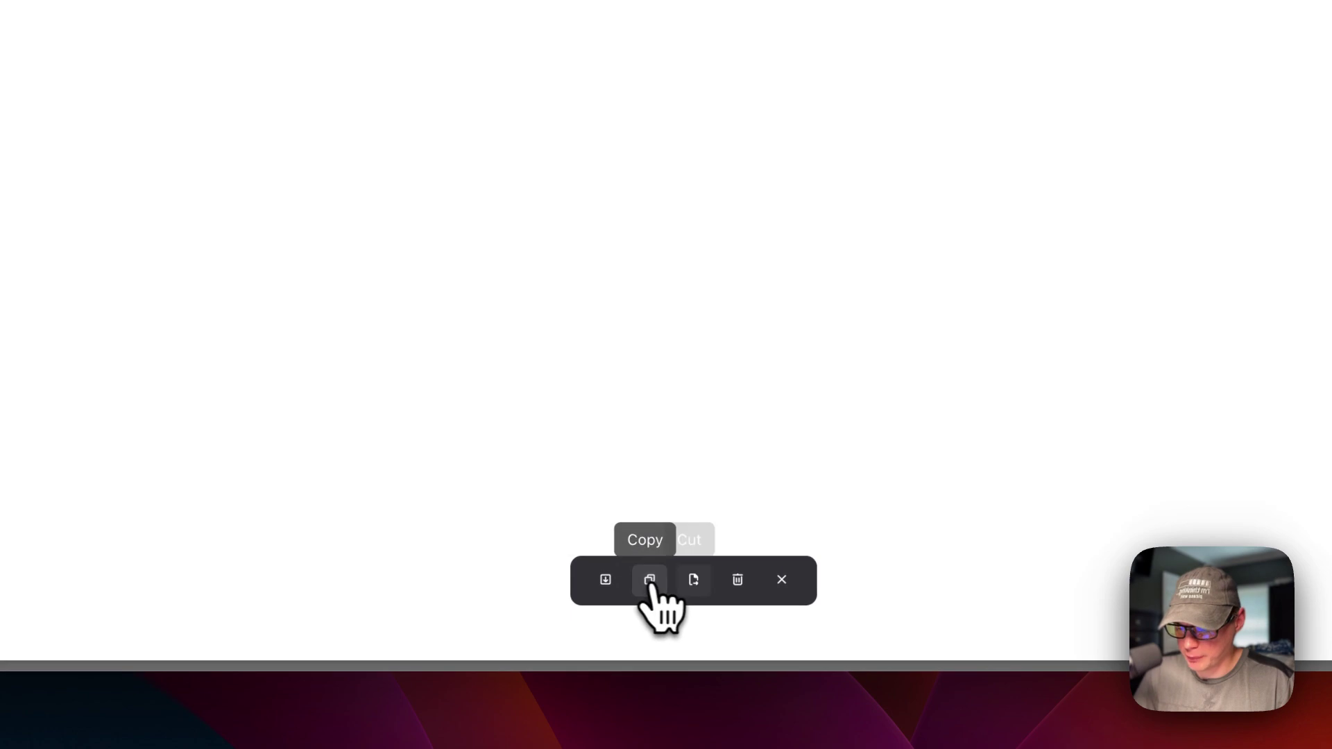
left_click(782, 580)
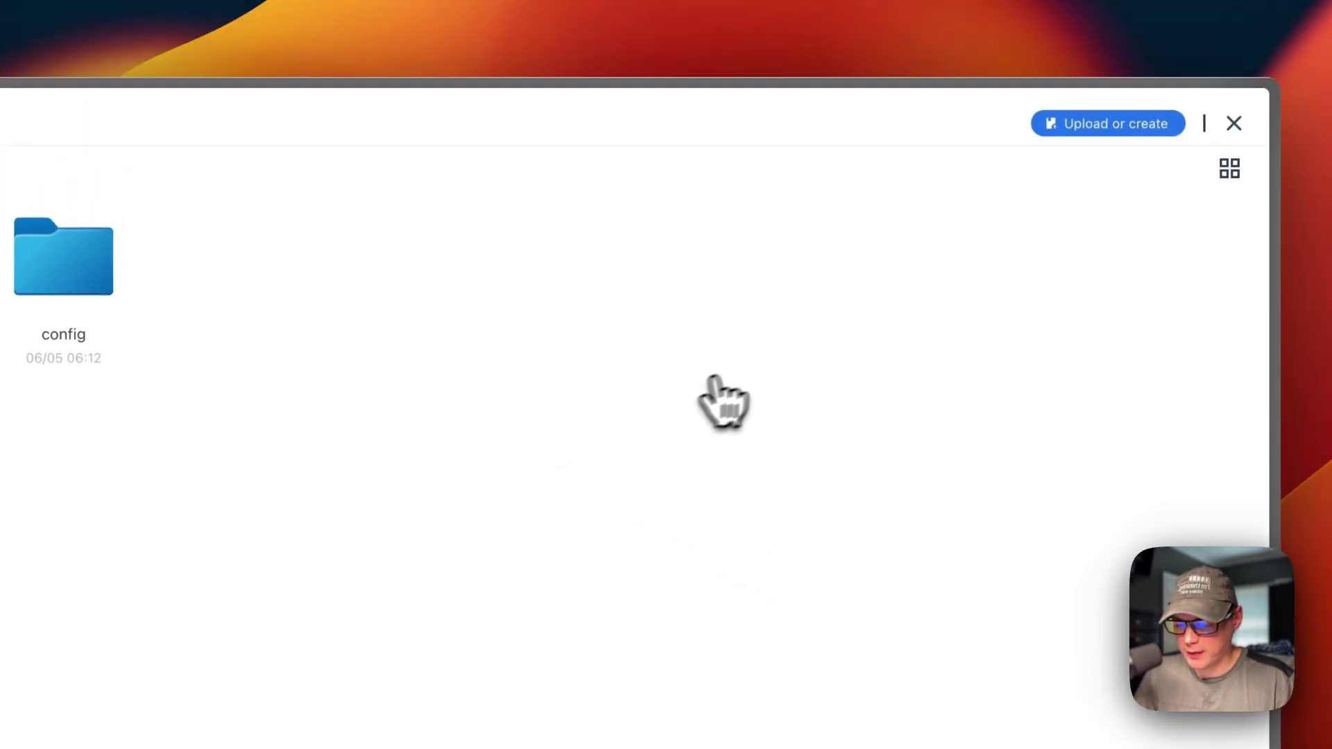
left_click(1230, 124)
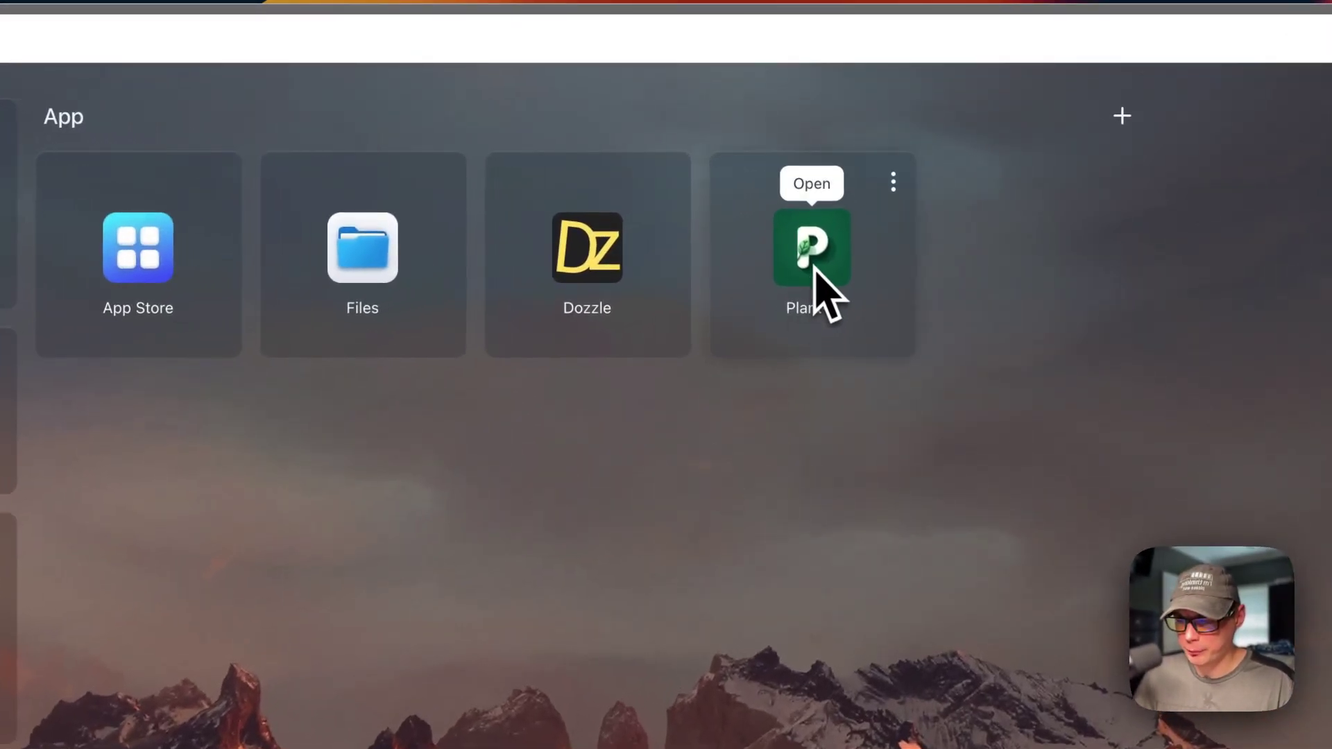
left_click(893, 182)
left_click(909, 221)
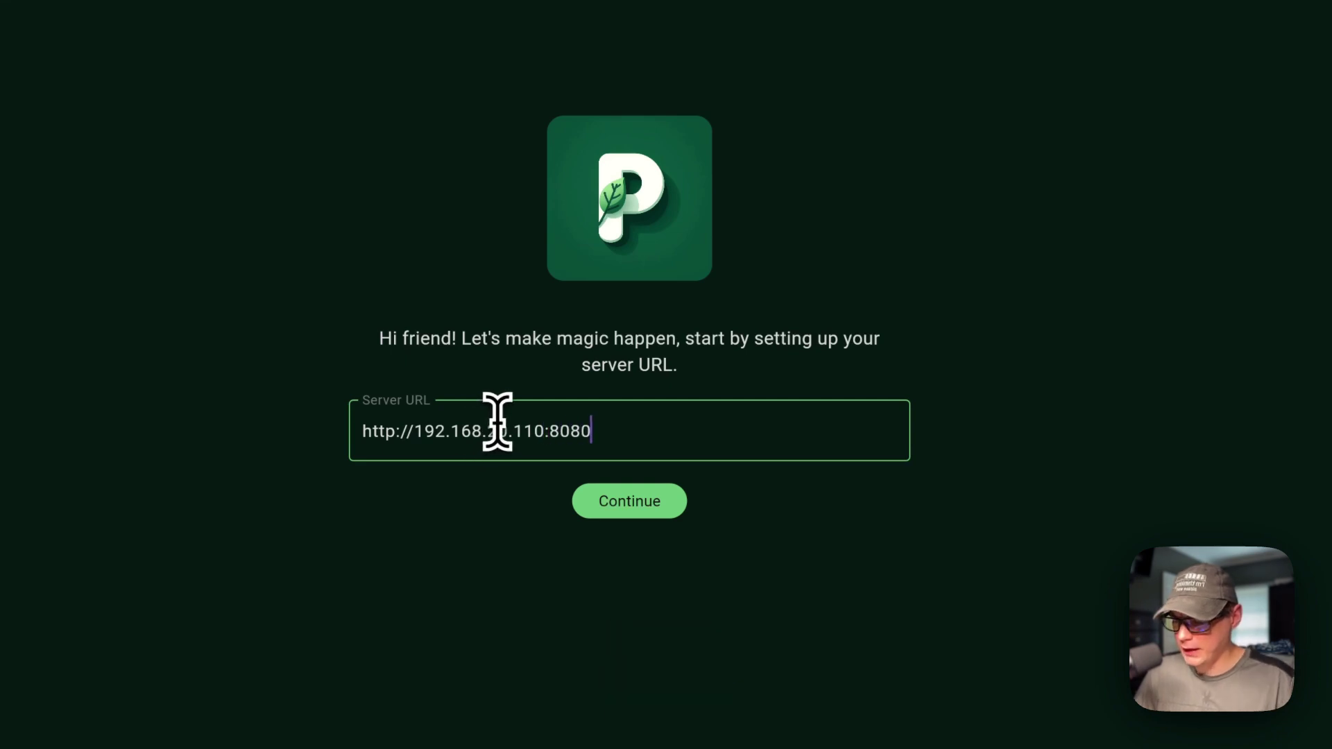
left_click(607, 503)
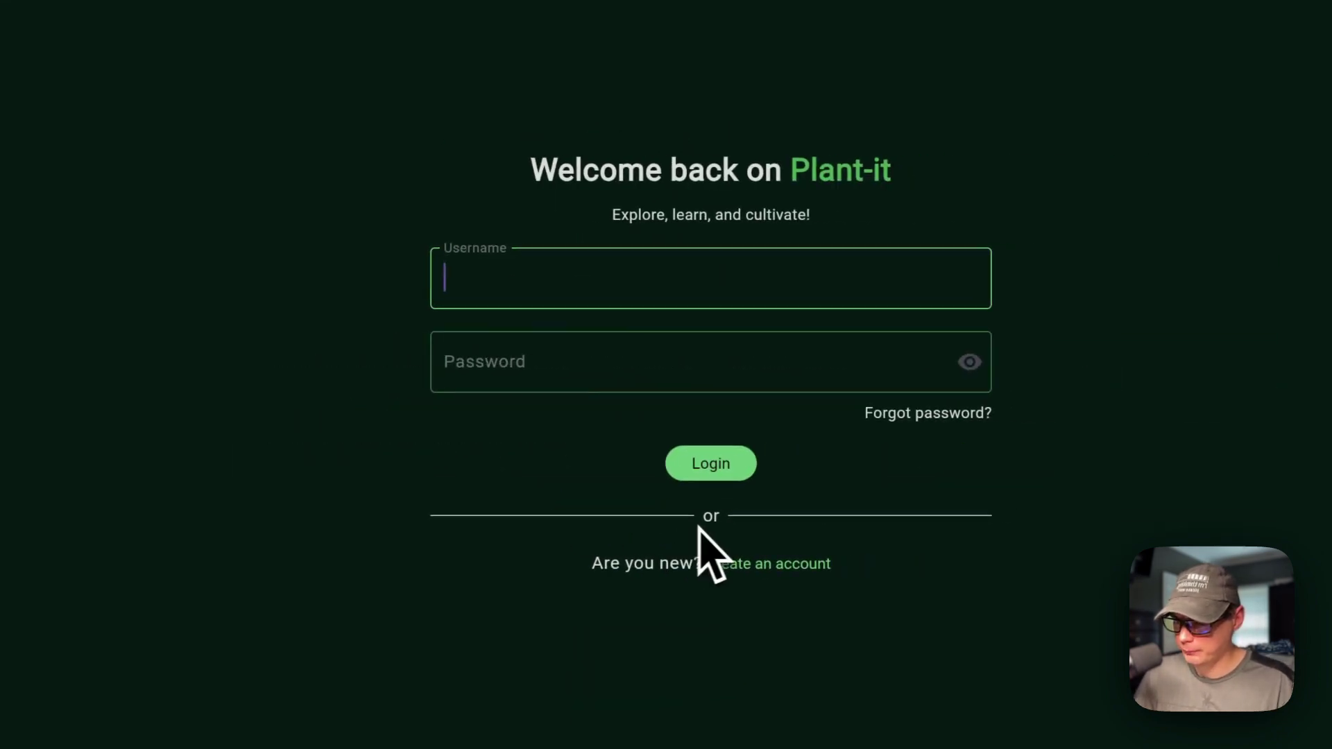
Create a Plant-it account with the username tester, filling in the account's e-mail and password.
left_click(683, 444)
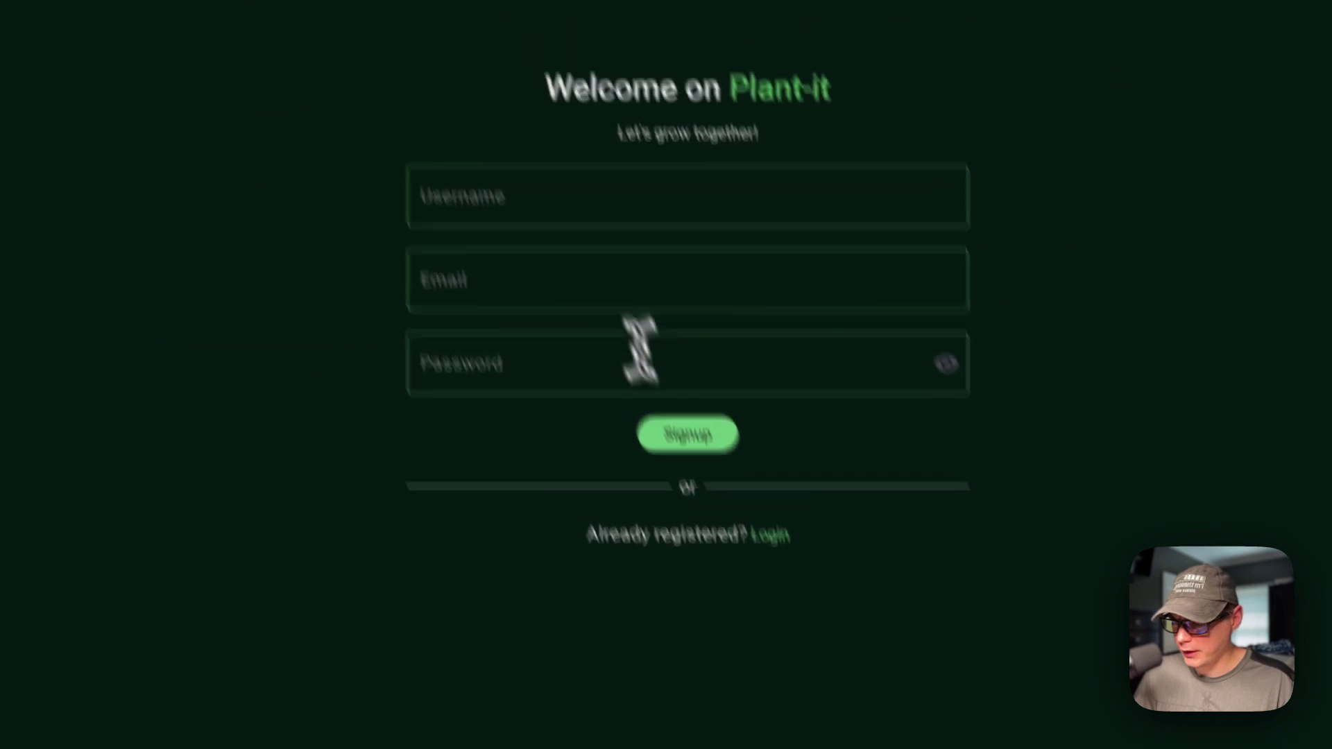
type("tester")
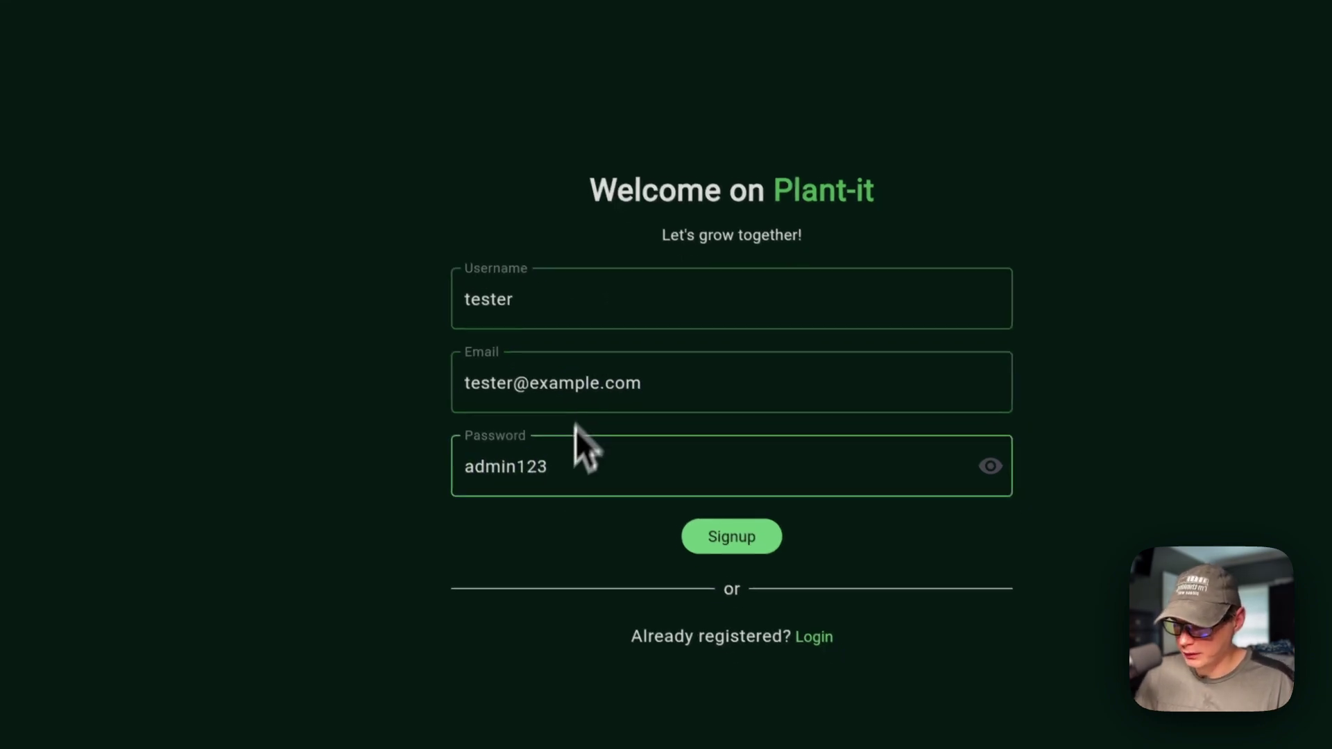
left_click(748, 557)
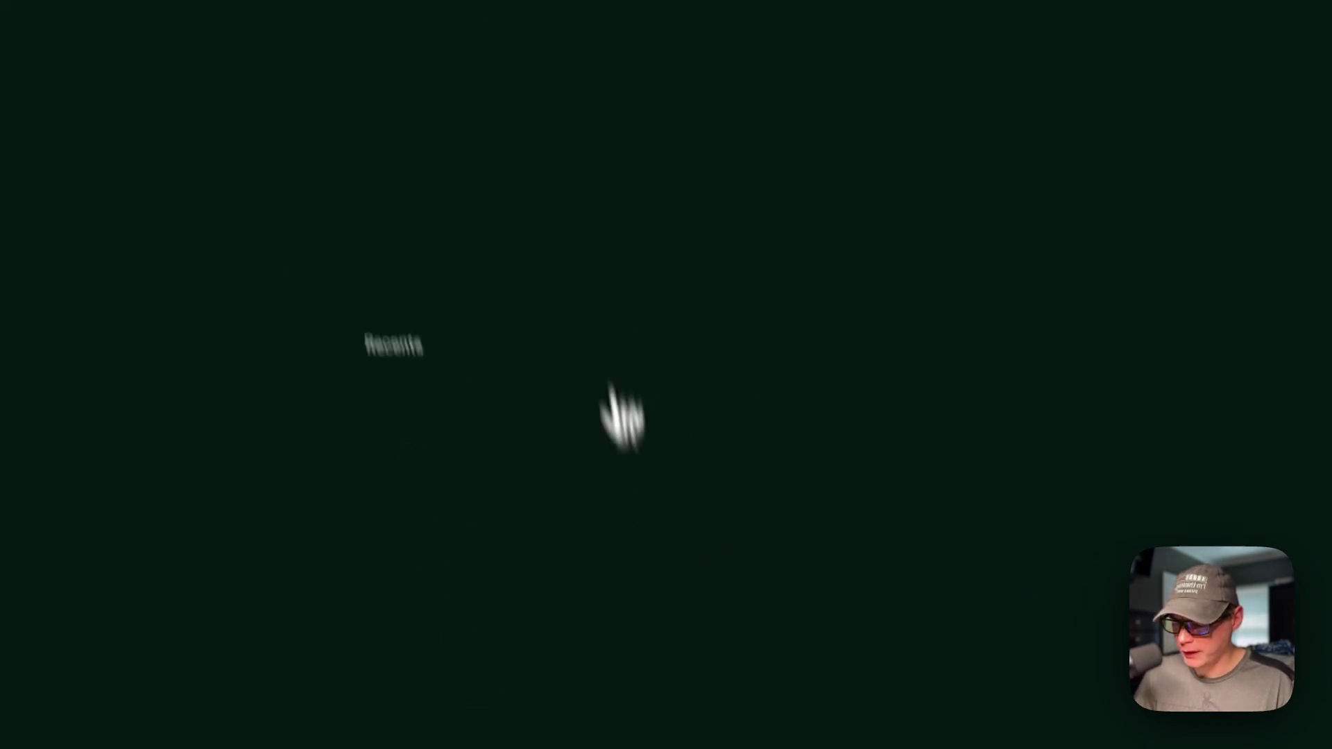
Review Plant-it's stats, server and version information, and look through its other pages.
left_click(802, 631)
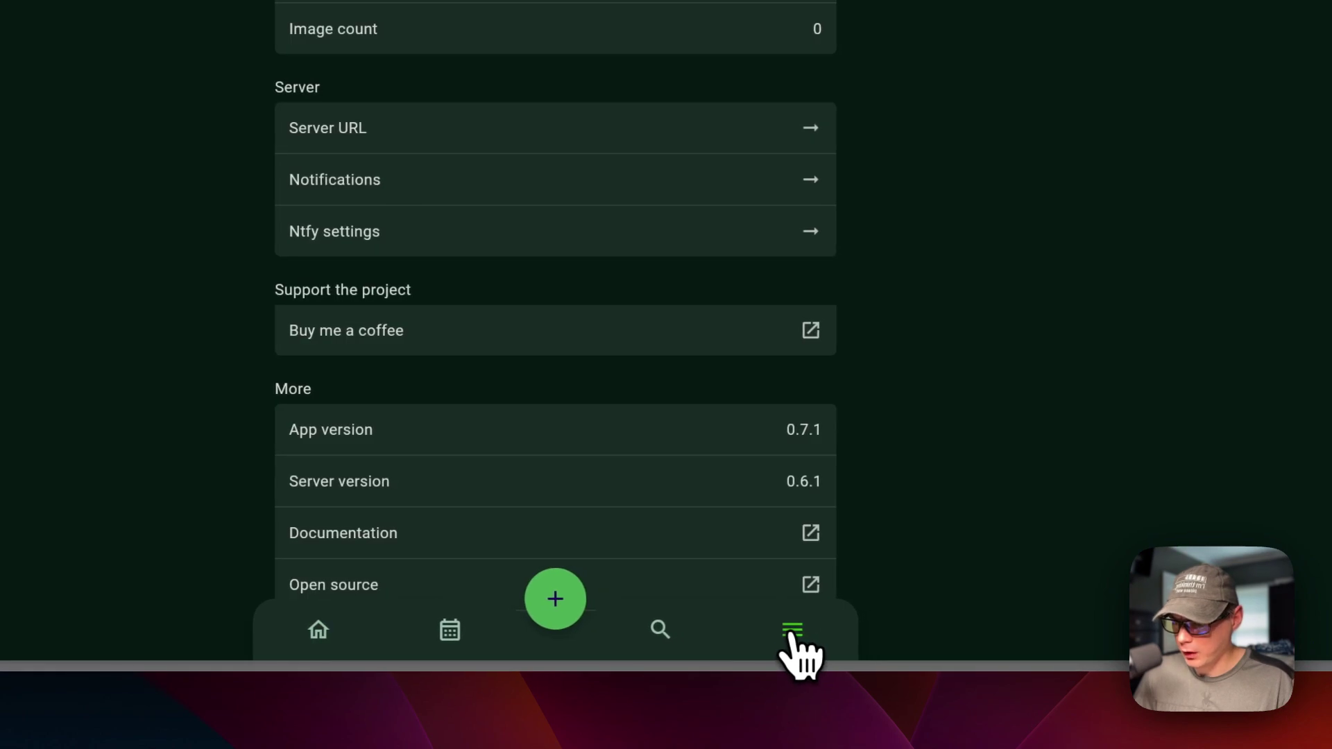
scroll(659, 486, "up", 5)
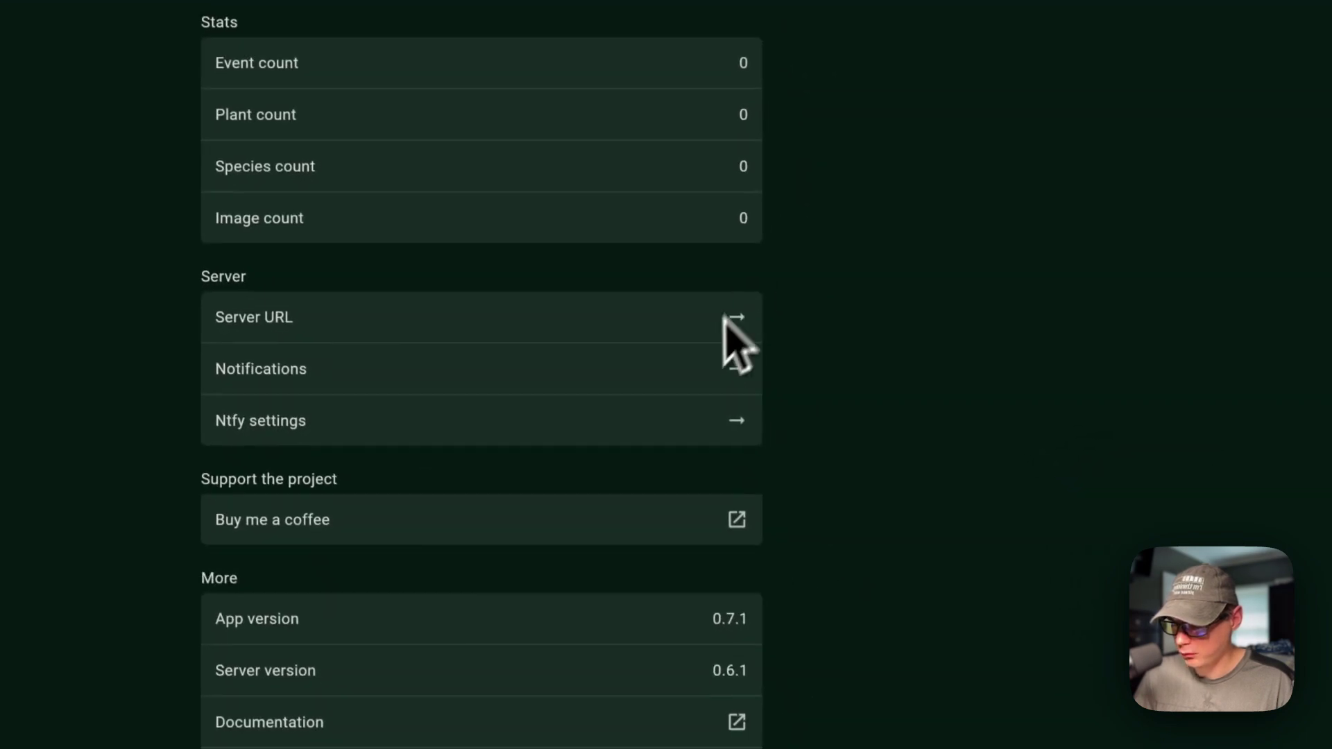
scroll(728, 335, "down", 4)
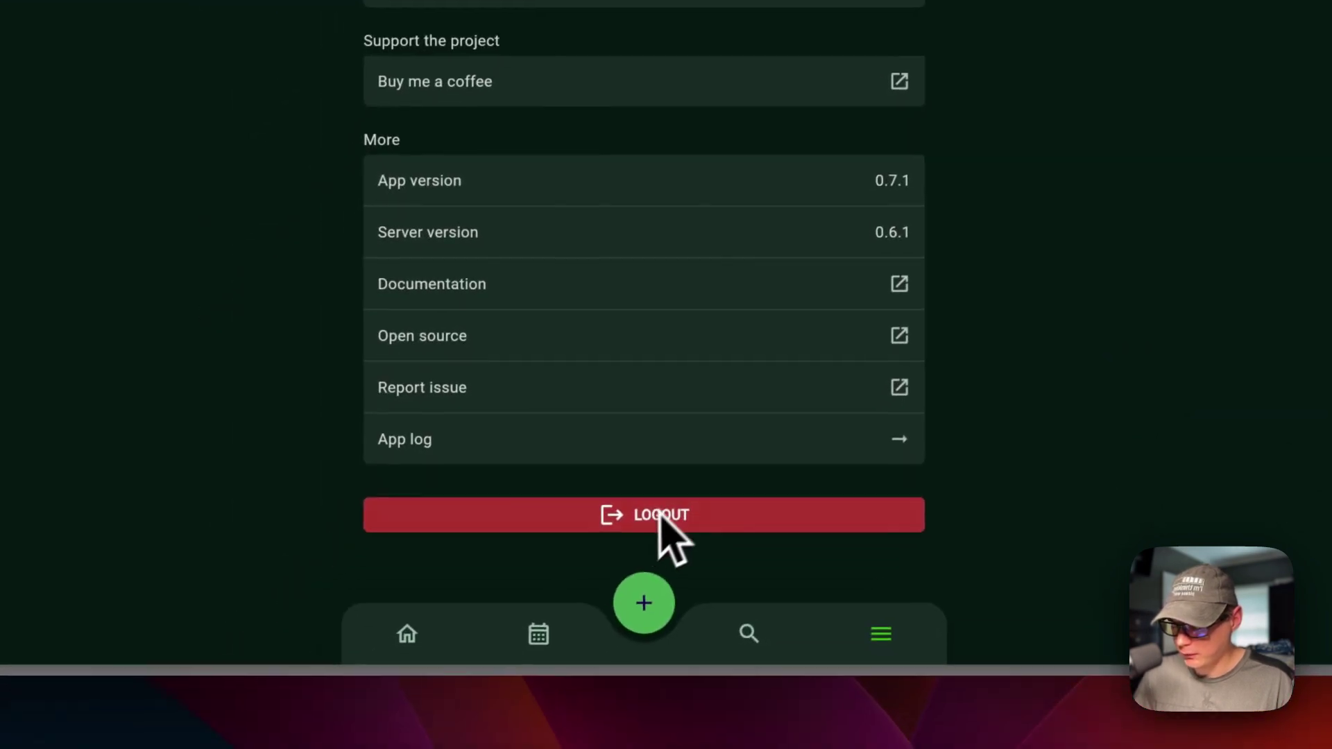
left_click(669, 628)
left_click(555, 631)
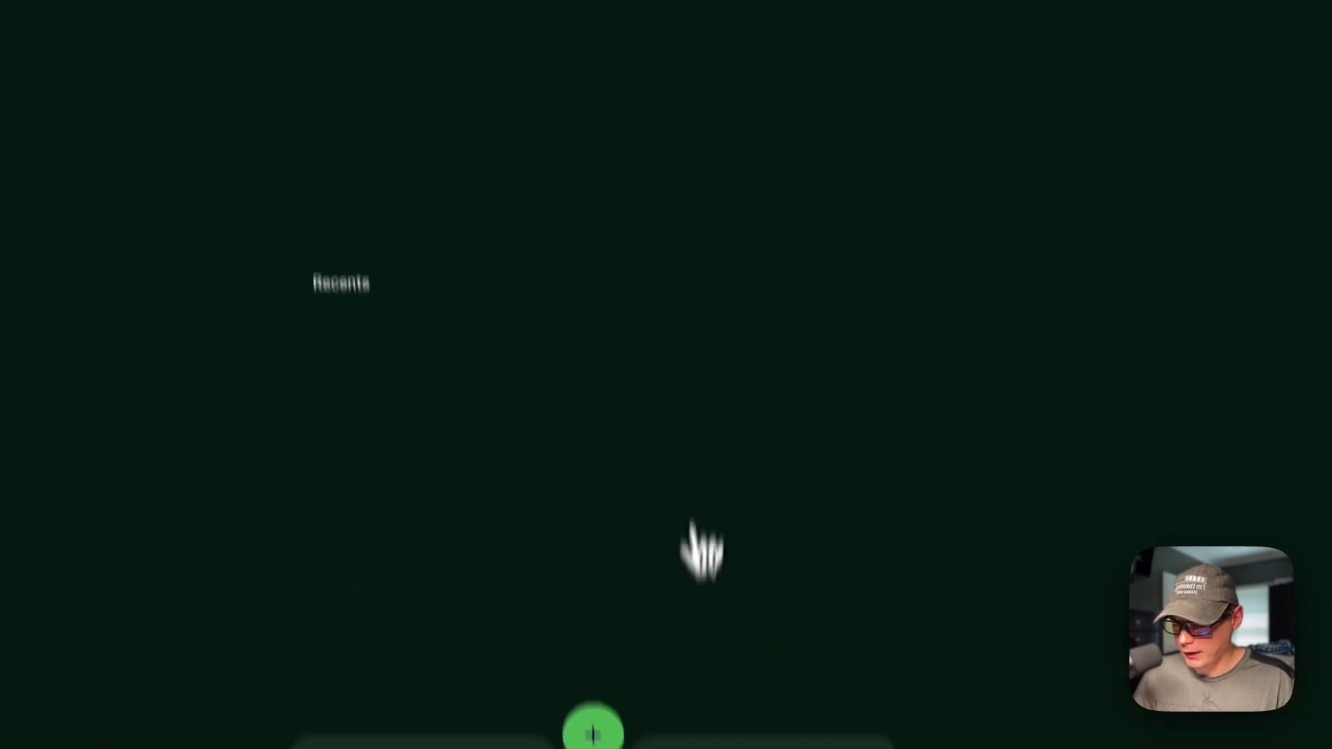
Create a custom species with the family Testing, and add a named plant of that species.
left_click(683, 642)
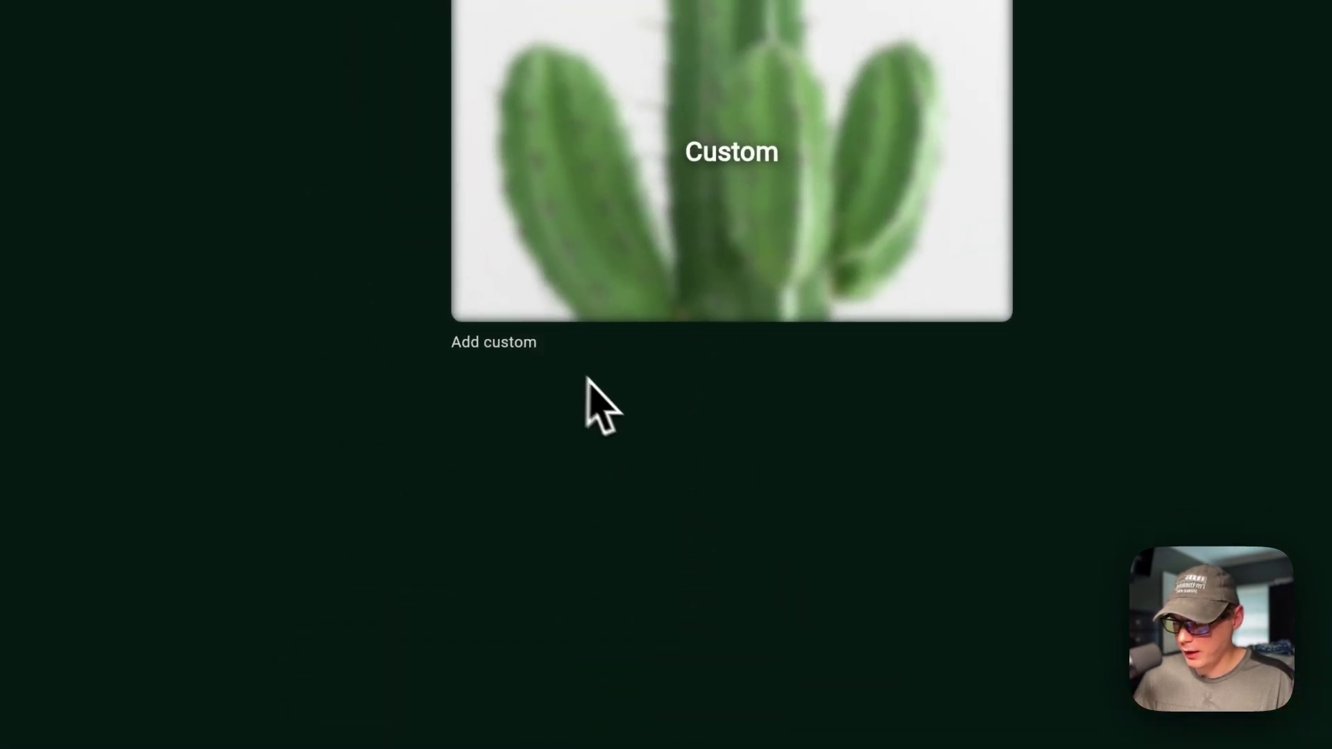
left_click(509, 329)
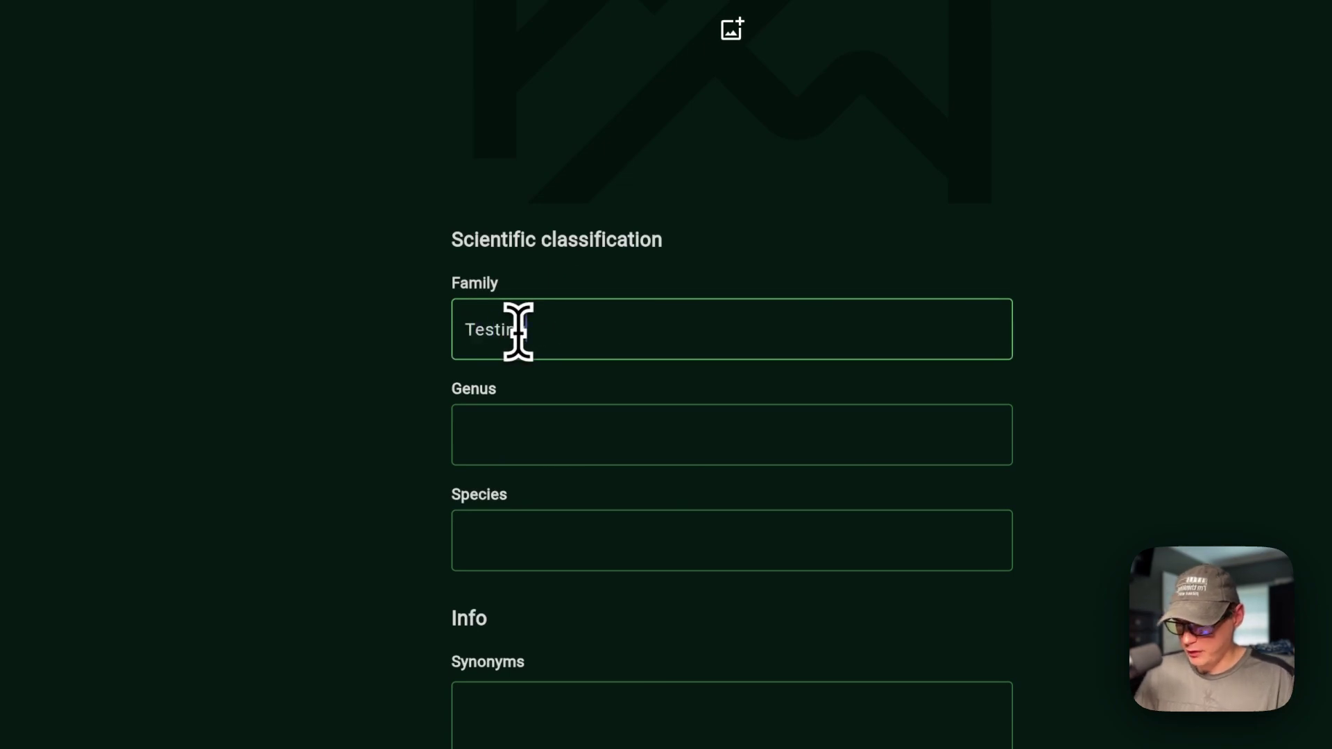
left_click(894, 659)
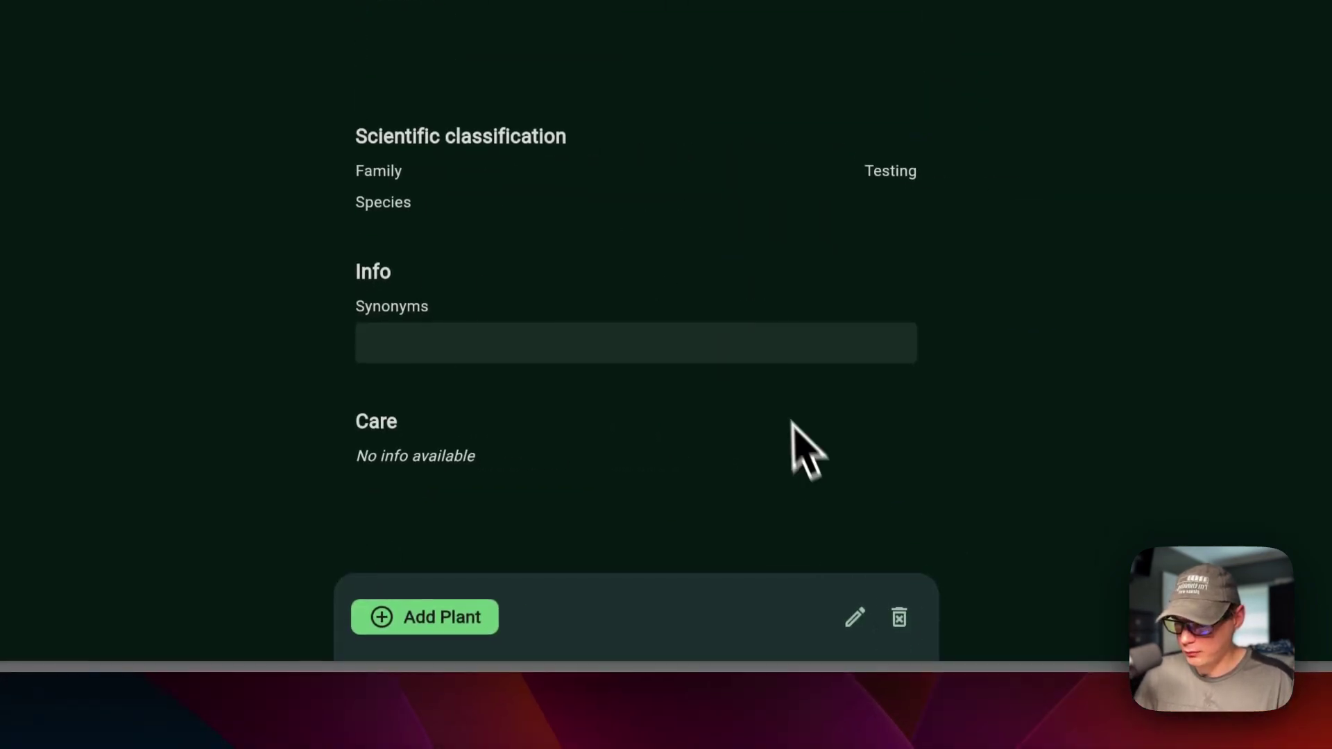
left_click(482, 619)
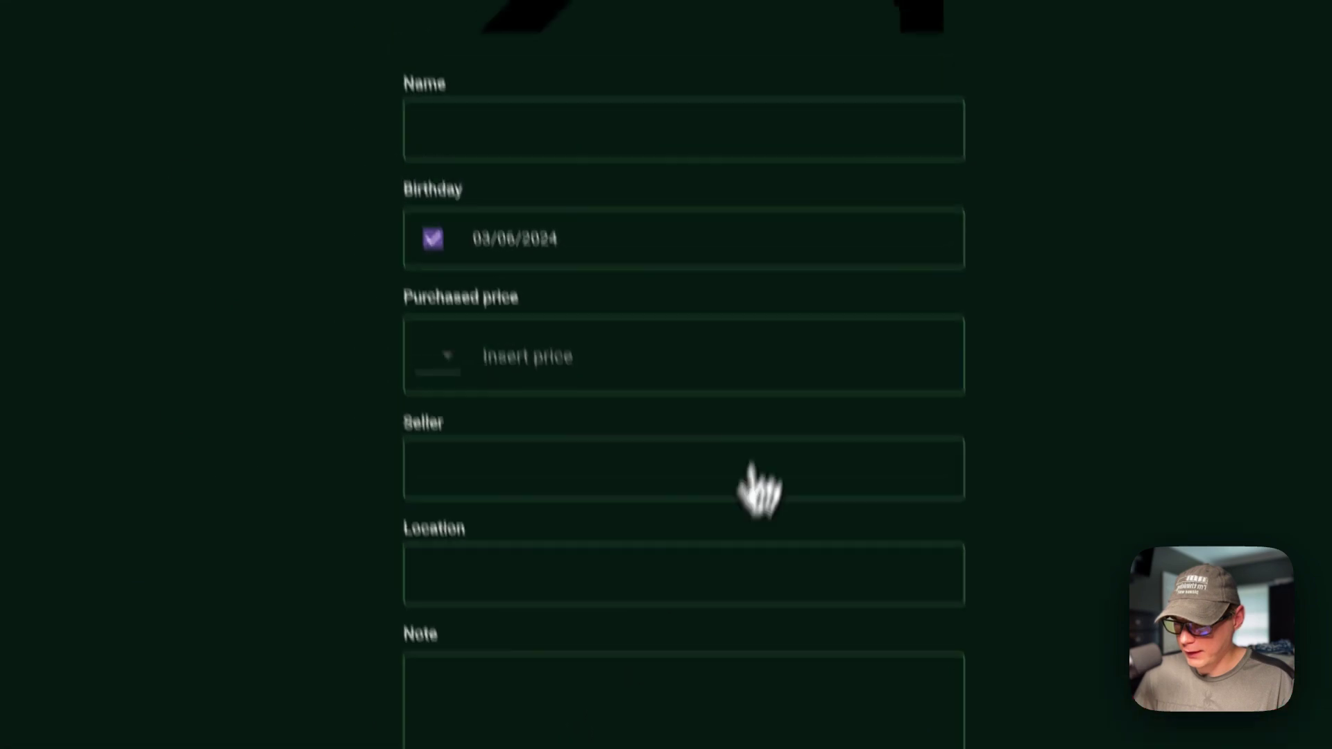
type("Te")
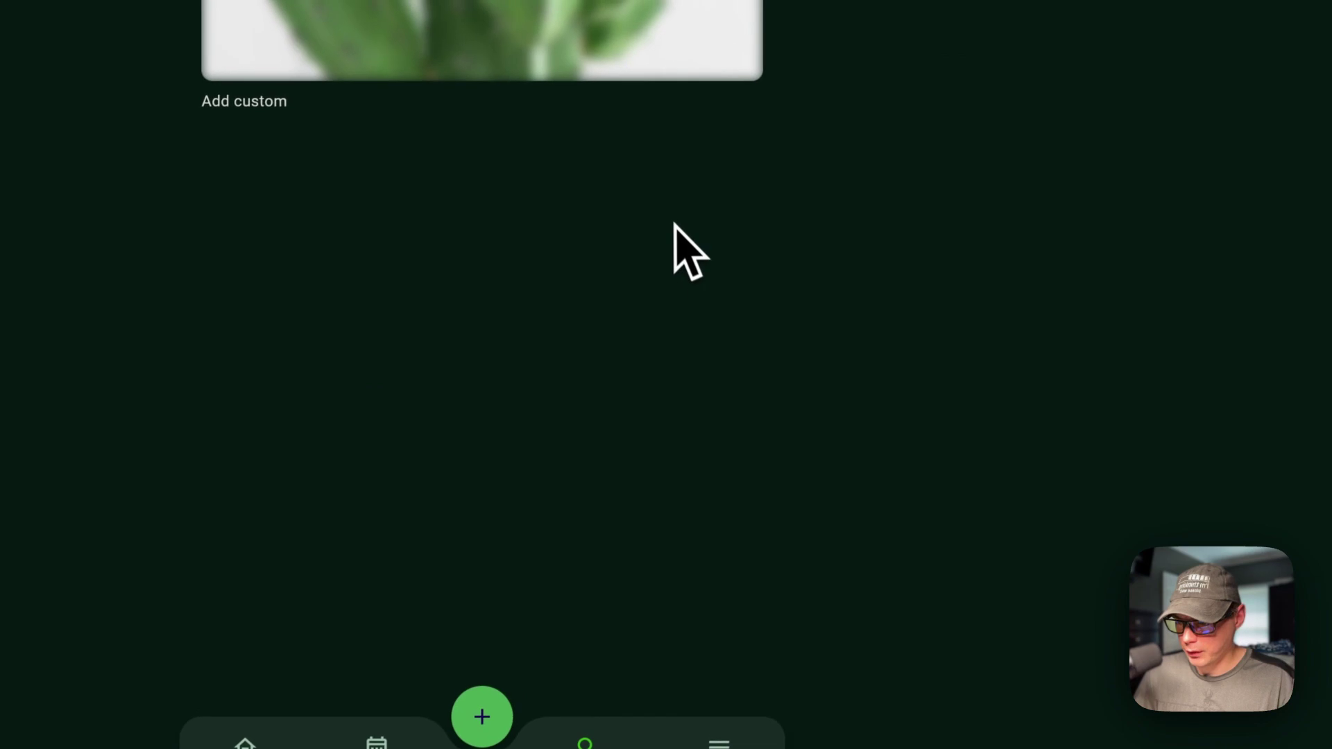
Log seeding, watering, fertilizing and biostimulating events for the Testing plant, dated 03/06/24, with the note Testing.
left_click(718, 747)
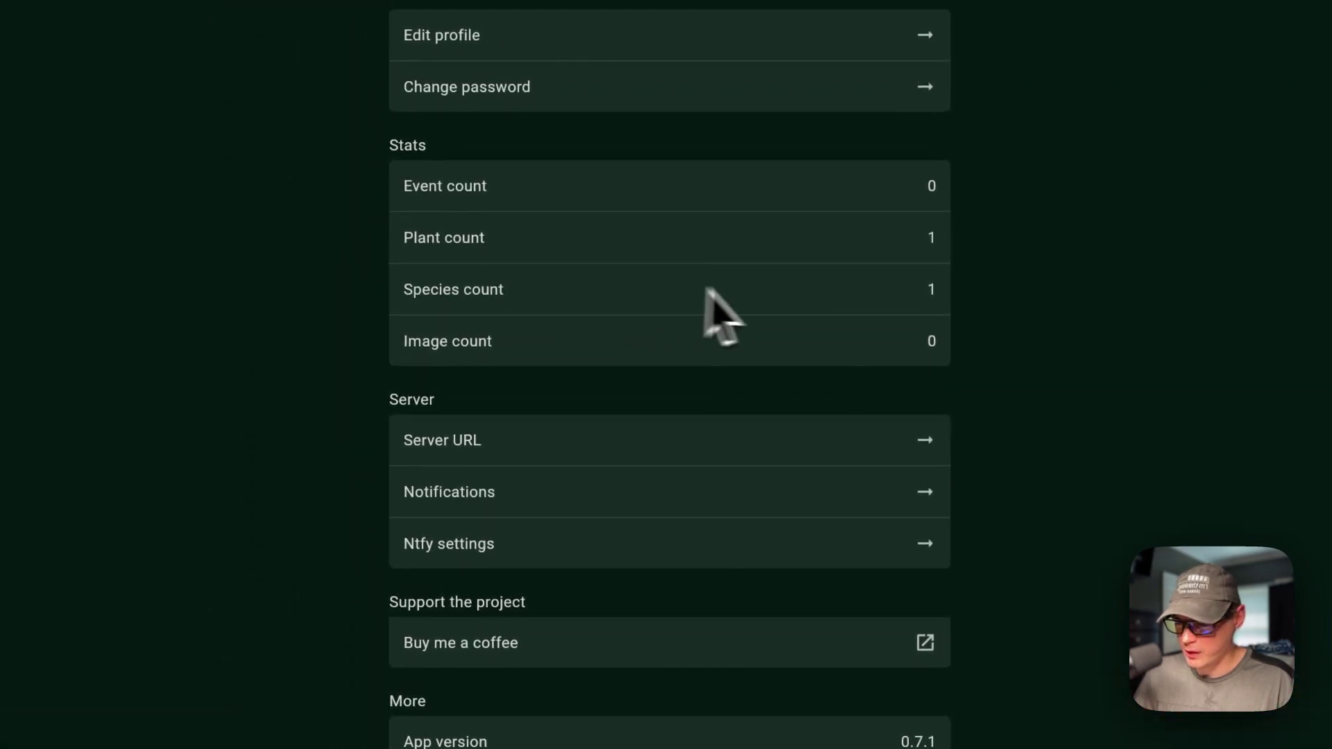
left_click(648, 627)
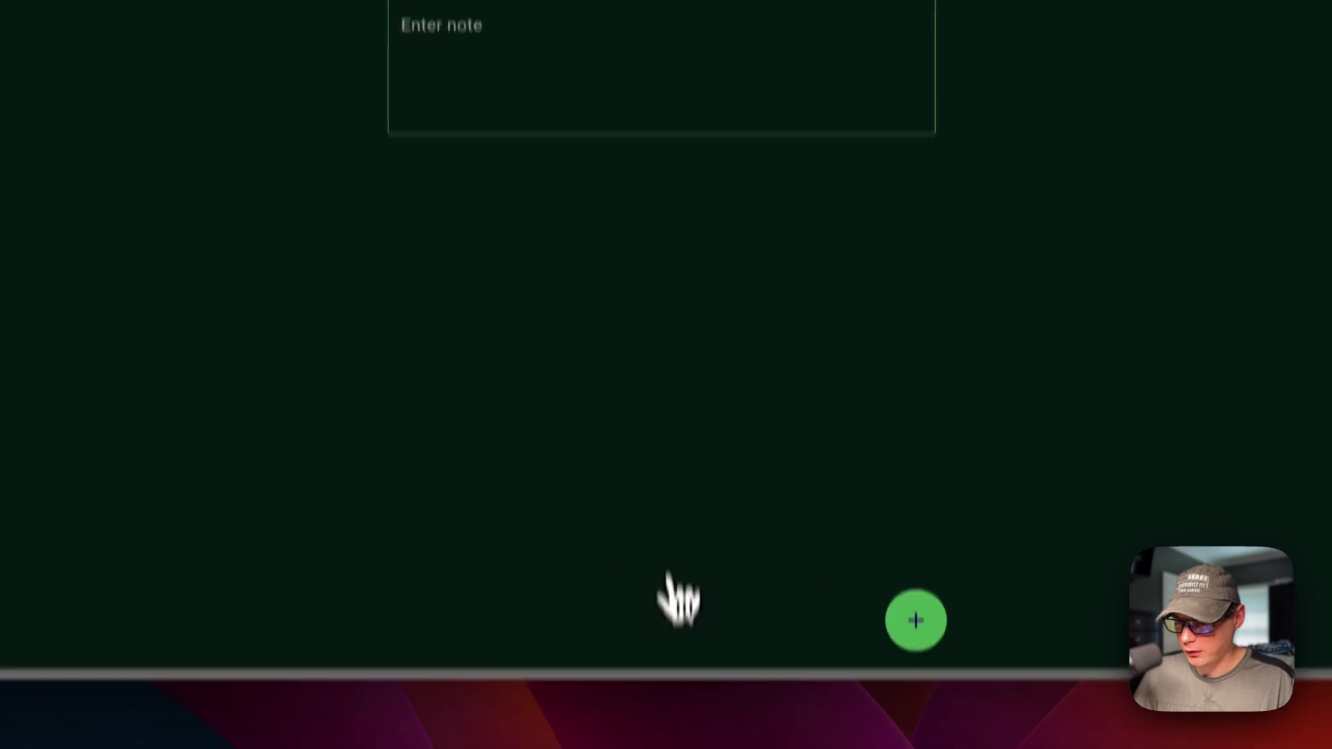
left_click(687, 109)
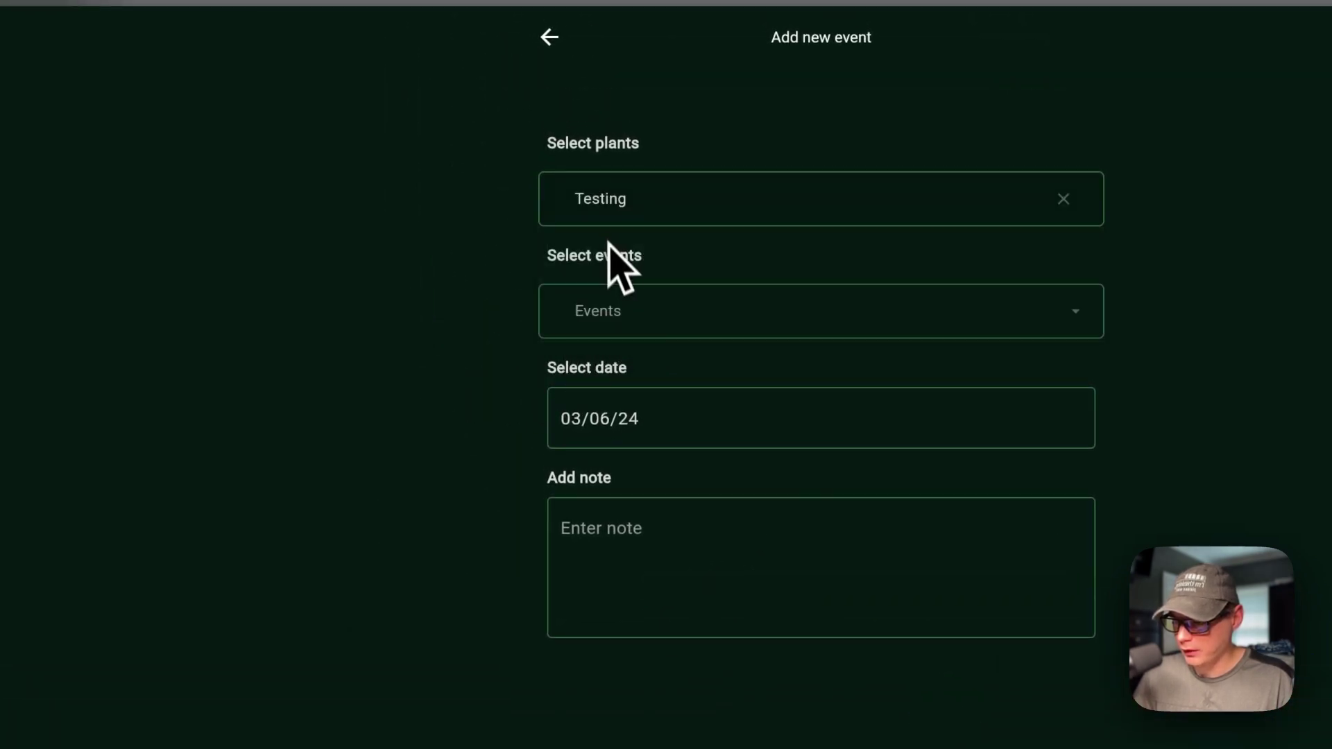
left_click(612, 312)
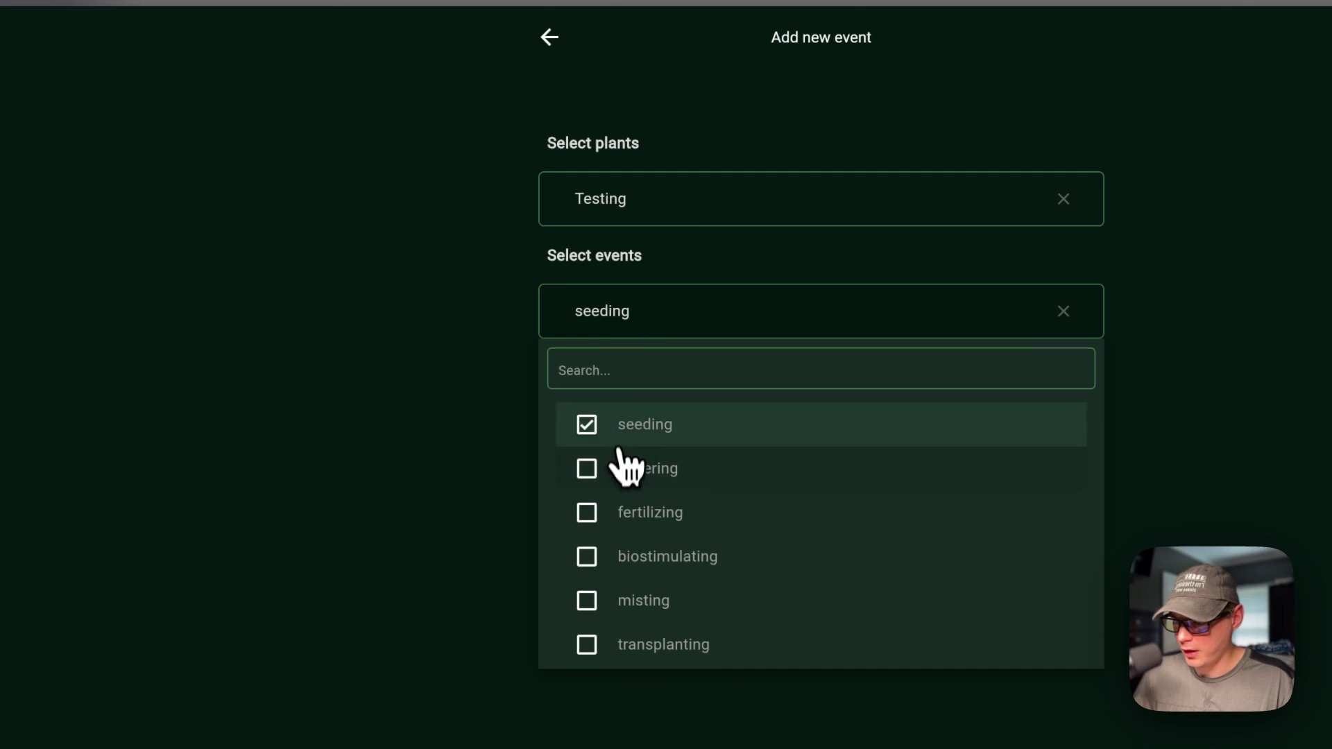
left_click(619, 508)
left_click(618, 556)
left_click(535, 728)
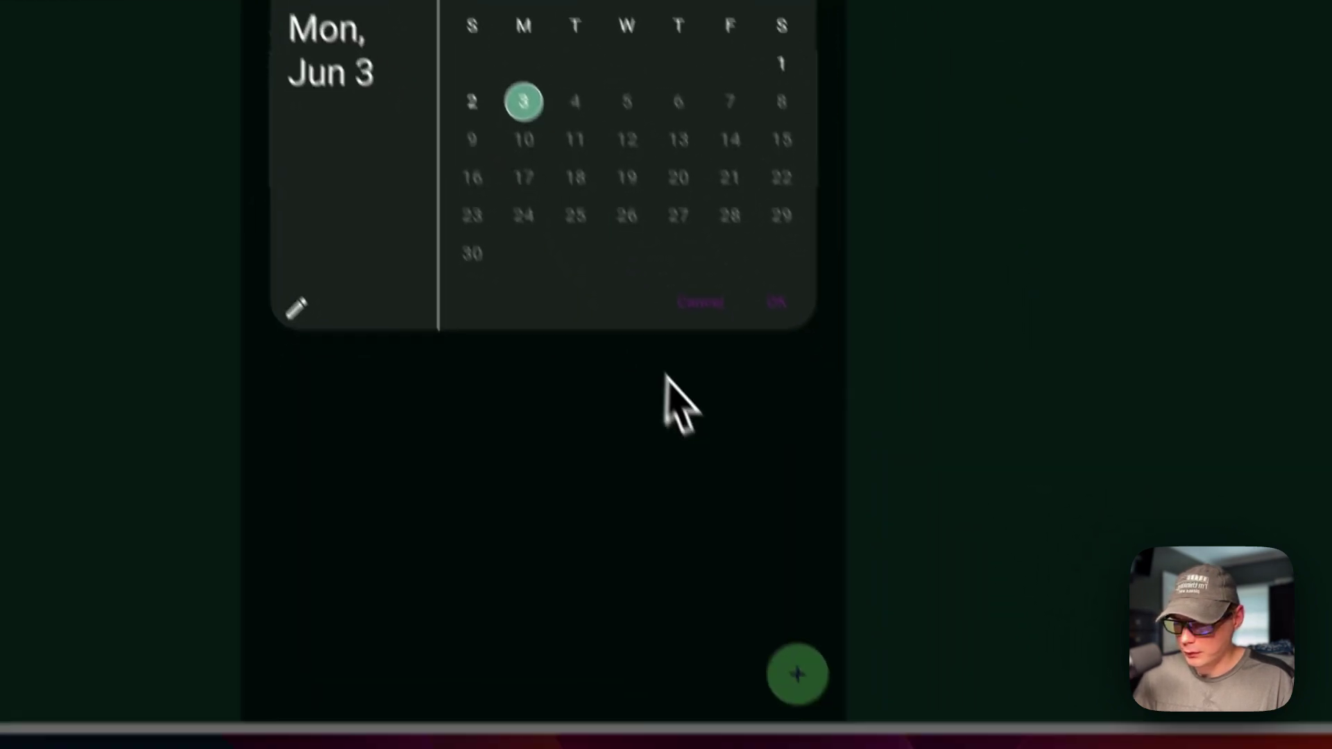
left_click(776, 304)
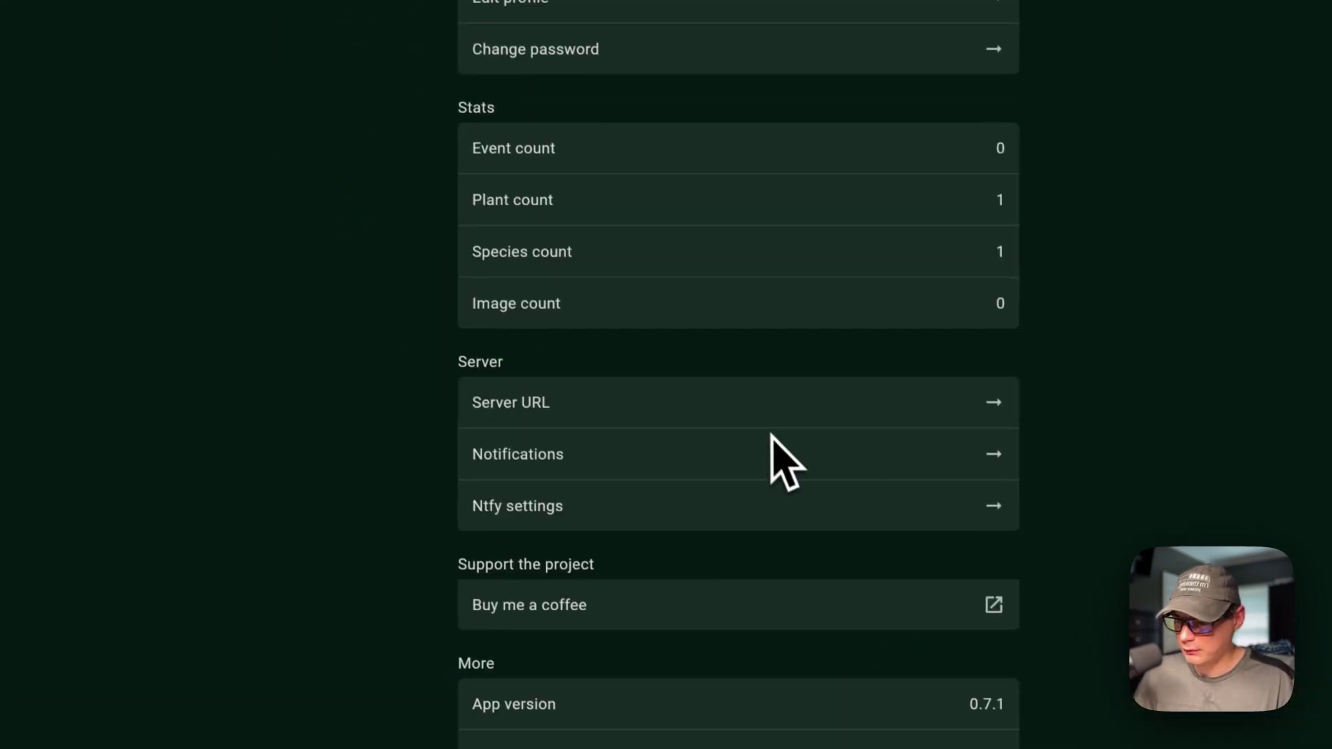
Open the plant's logged seeding and watering events and examine their details and the selectable event types.
left_click(596, 645)
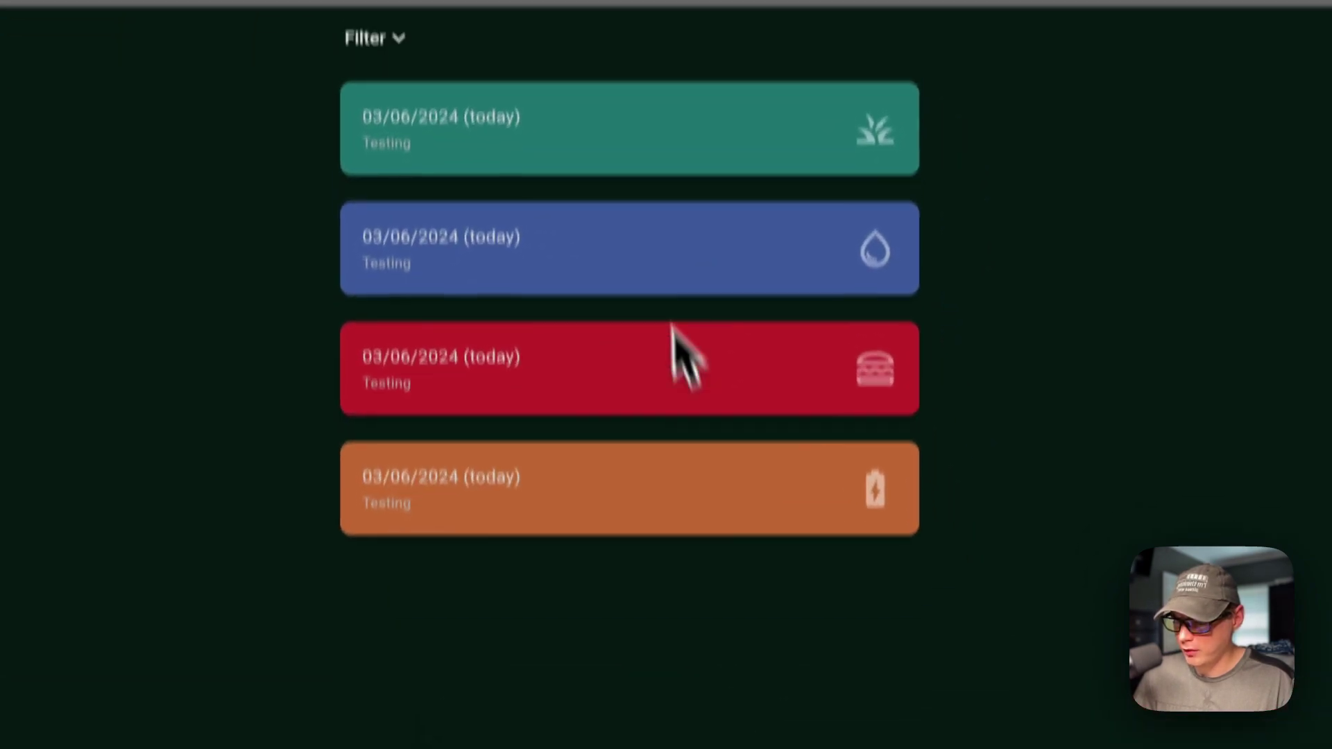
left_click(673, 329)
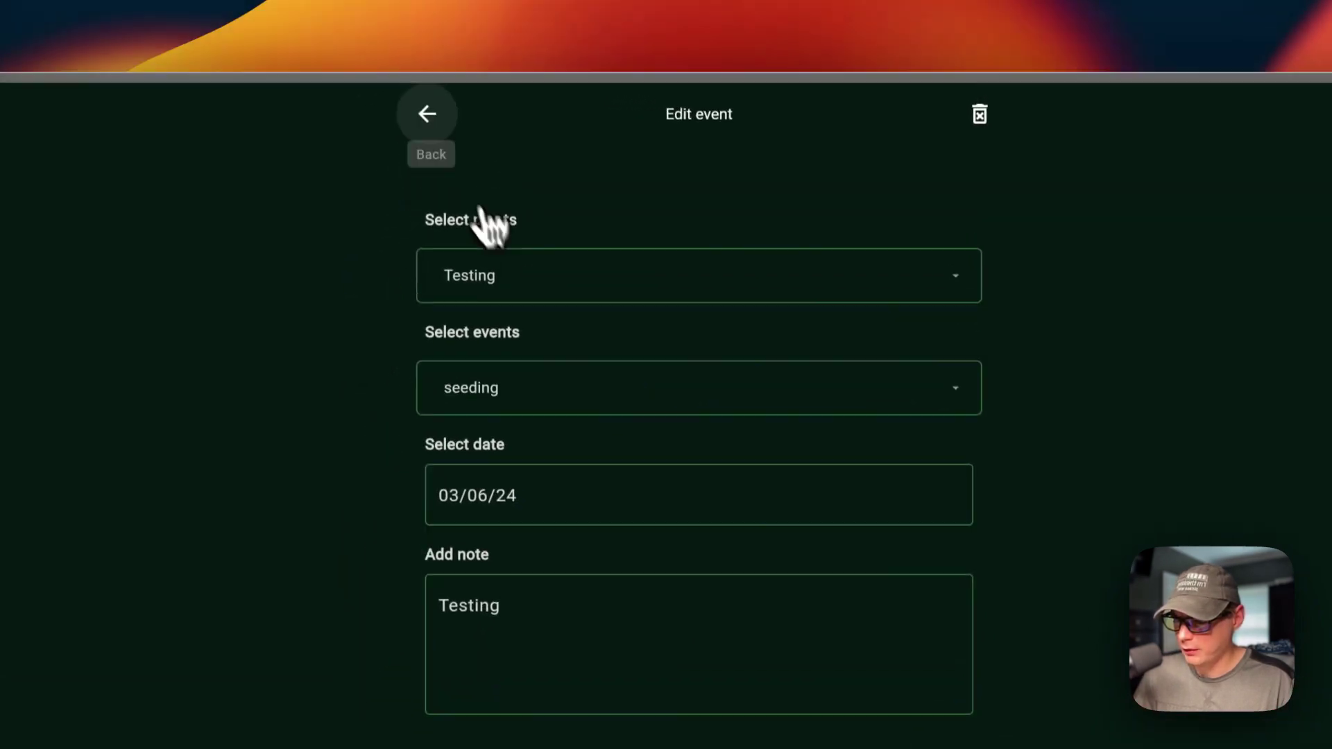
left_click(457, 208)
left_click(550, 411)
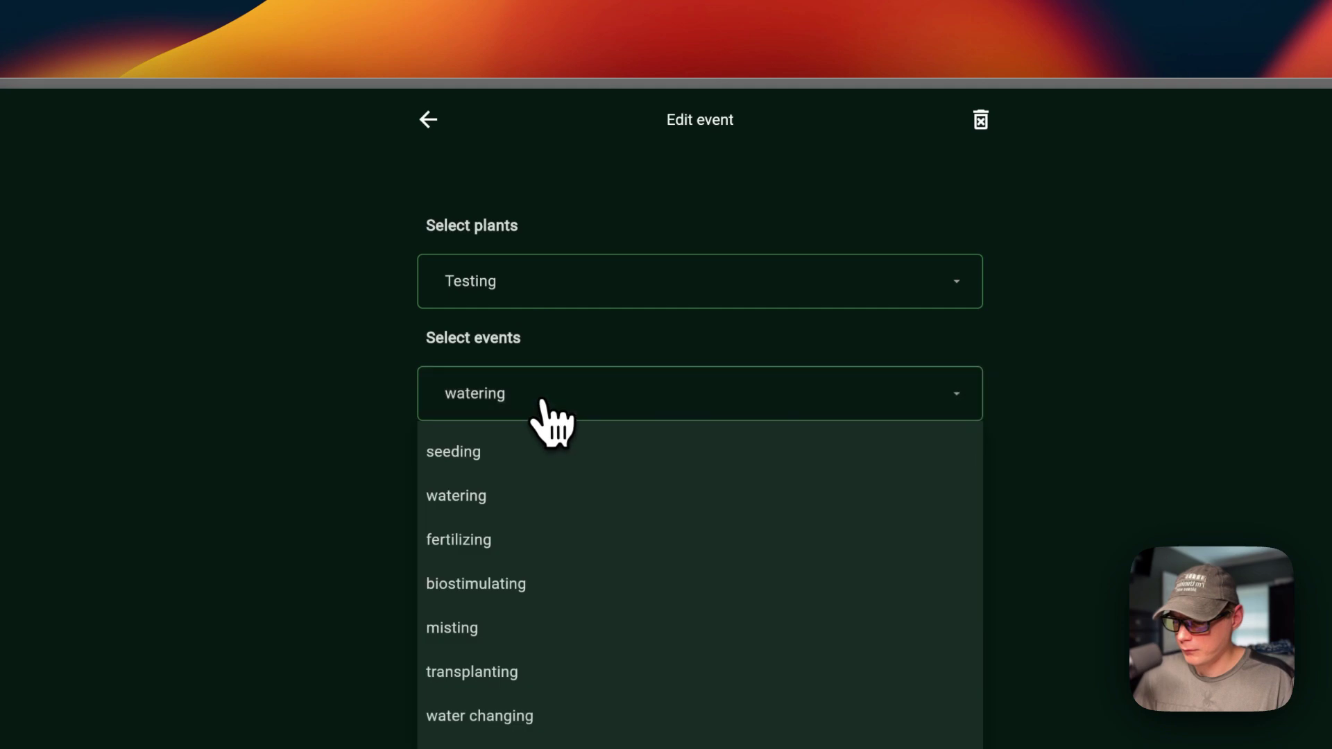
left_click(444, 167)
Check the removal option for the watering event, decline the deletion, and return to the event list.
left_click(980, 119)
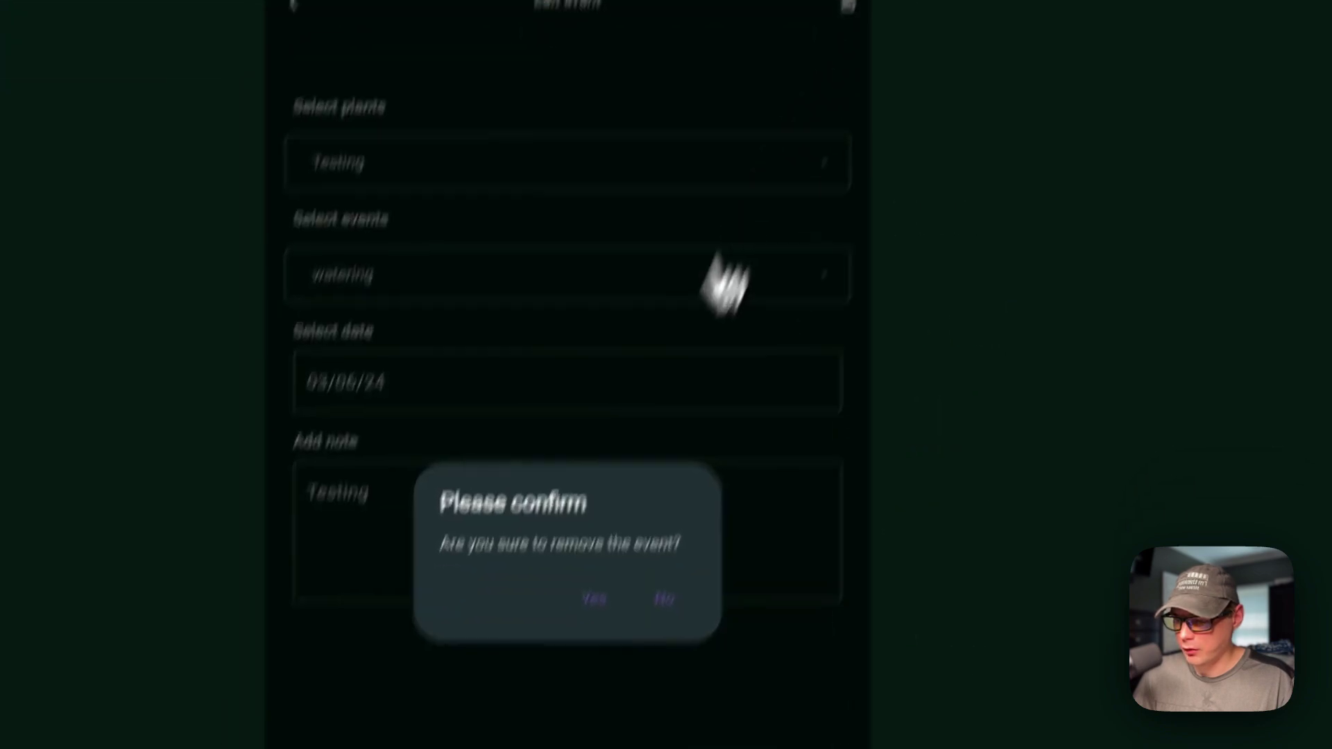
left_click(664, 599)
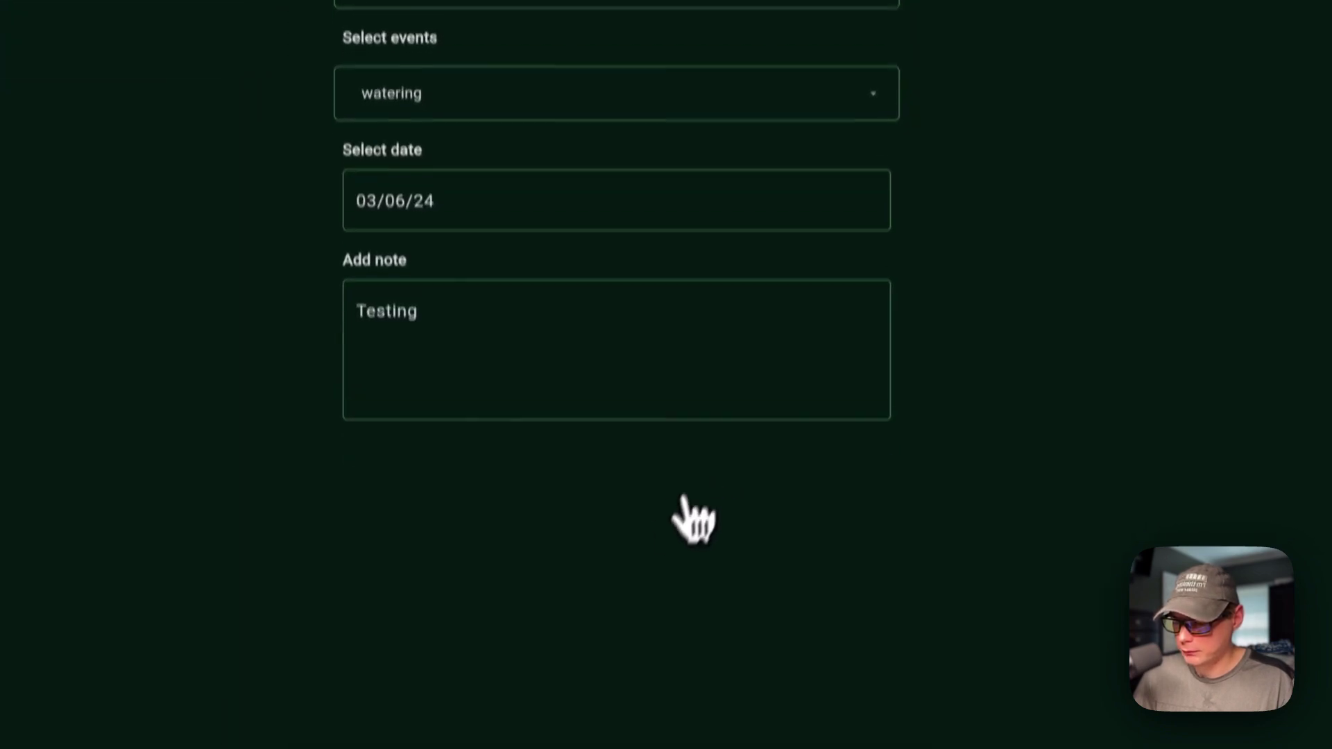
left_click(822, 2)
left_click(635, 590)
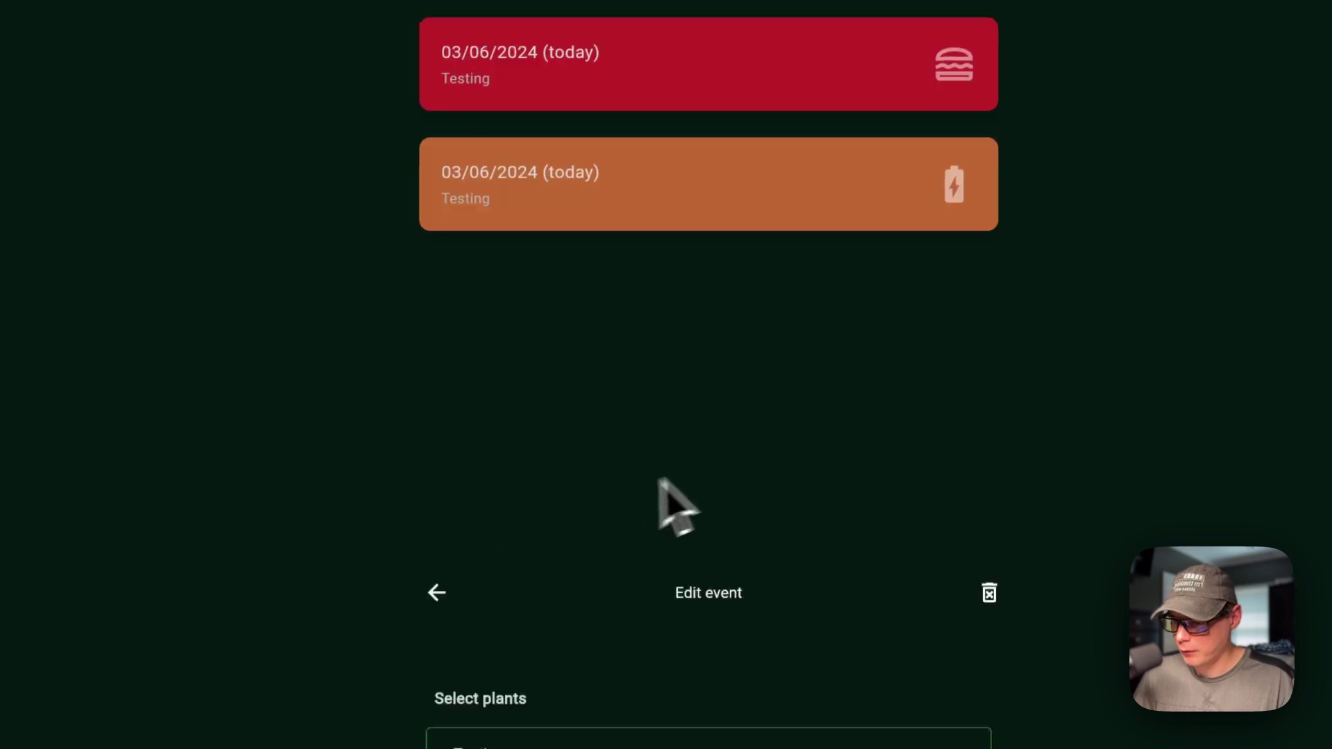